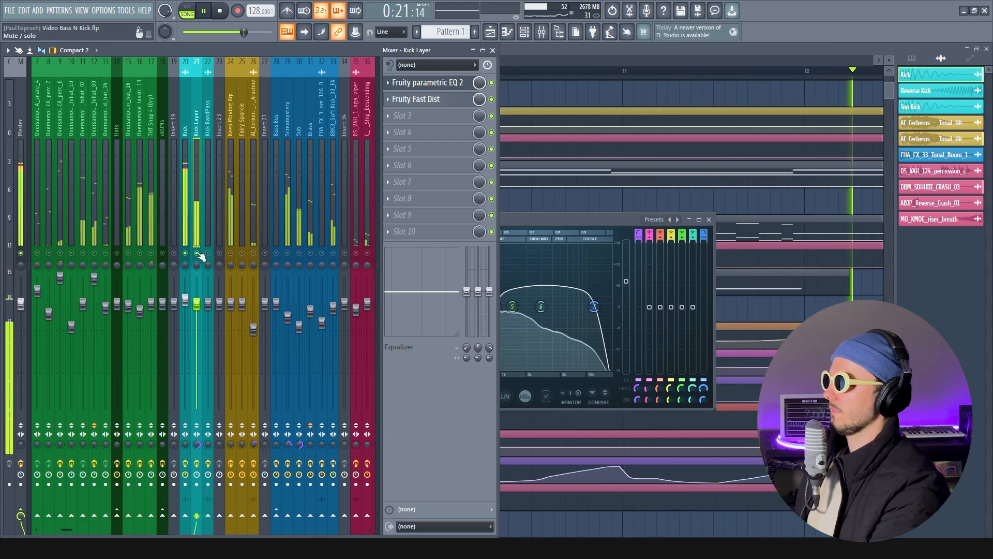
Solo the Screamystery track with the Bass Bus, audition it in the song, and bring up its effect chain
key("space")
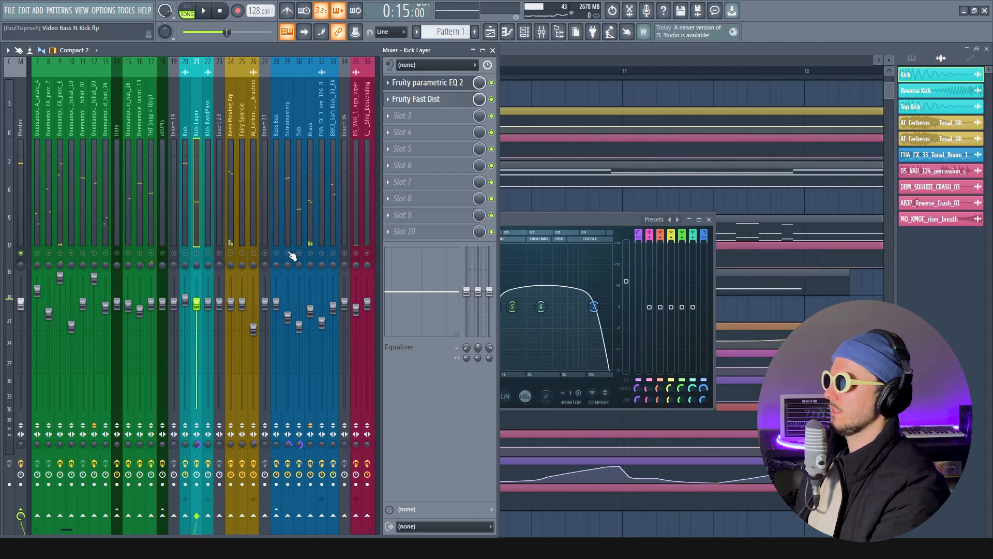
left_click(289, 253)
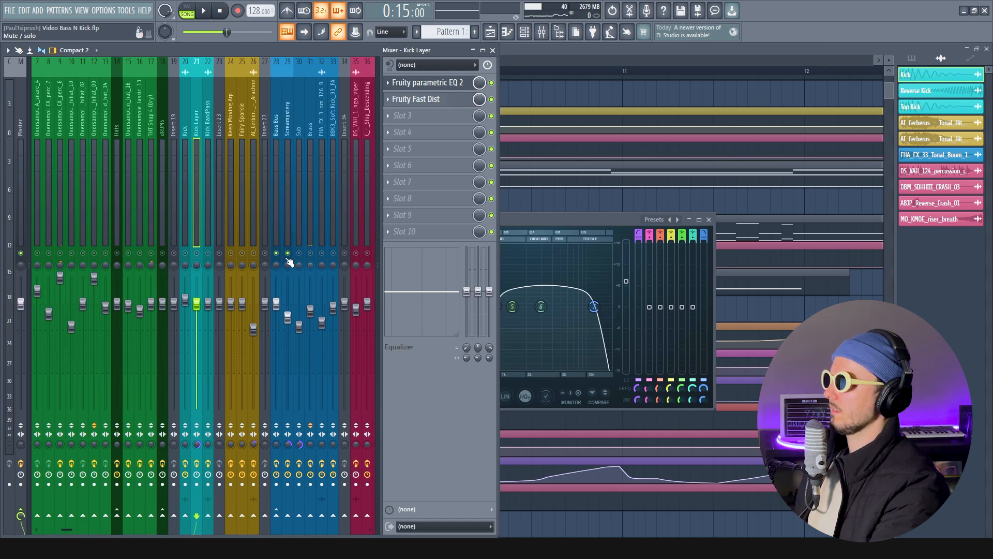
key("space")
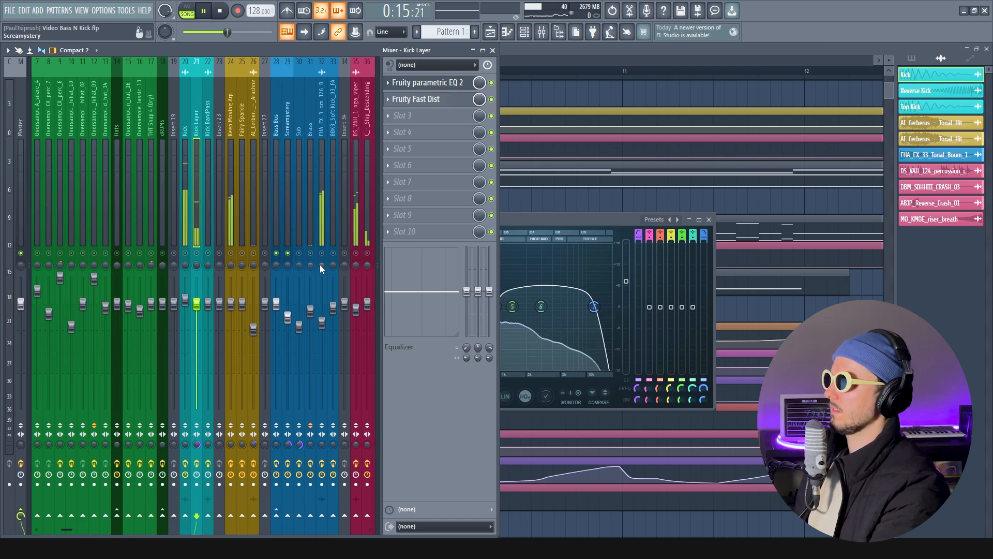
left_click(286, 126)
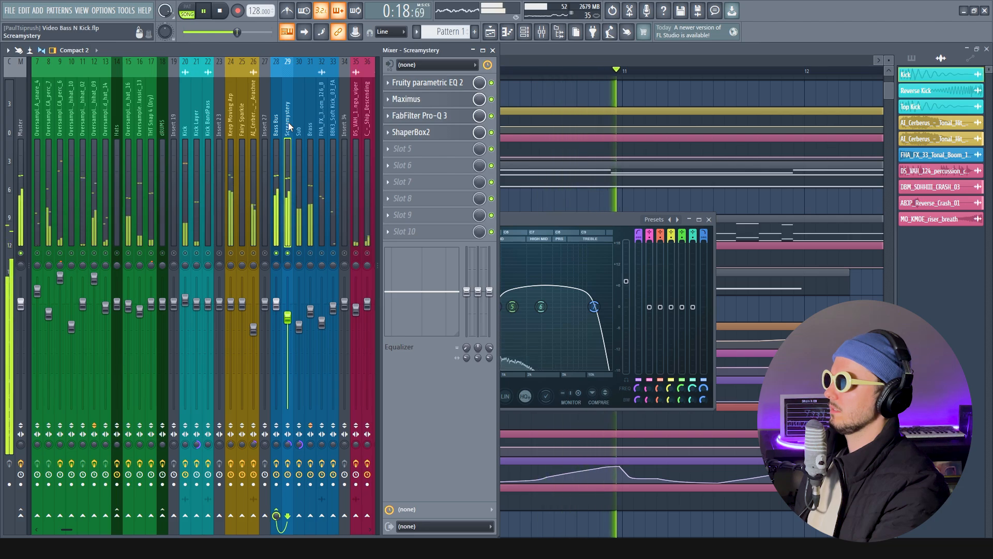
key("space")
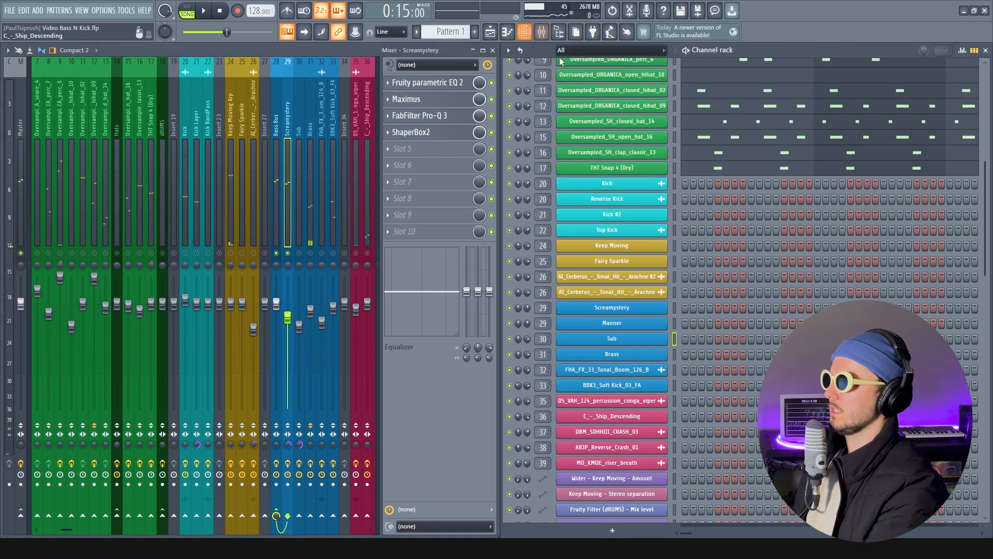
Open the channel rack and examine the Manner channel's FLEX preset and settings
left_click(524, 32)
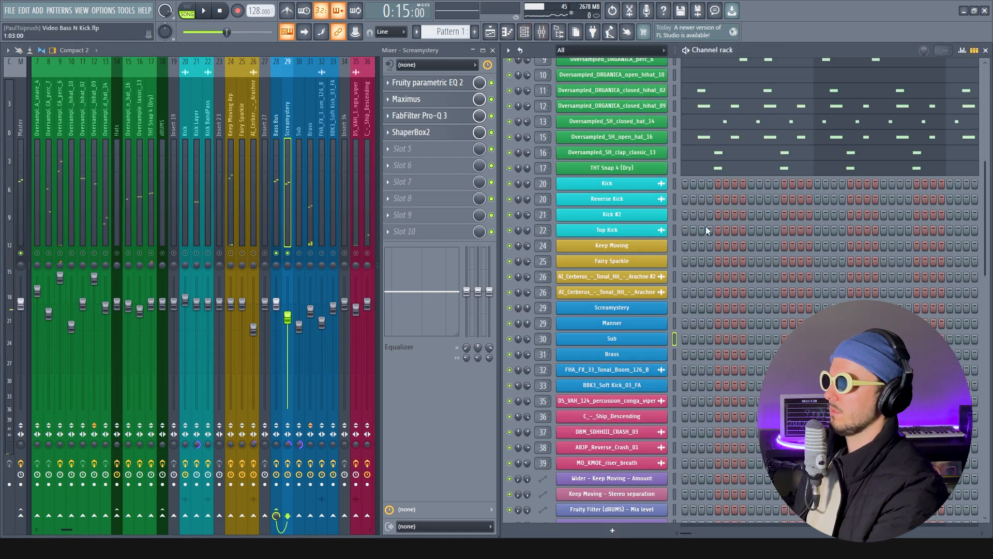
left_click(646, 330)
left_click_drag(340, 123, 417, 117)
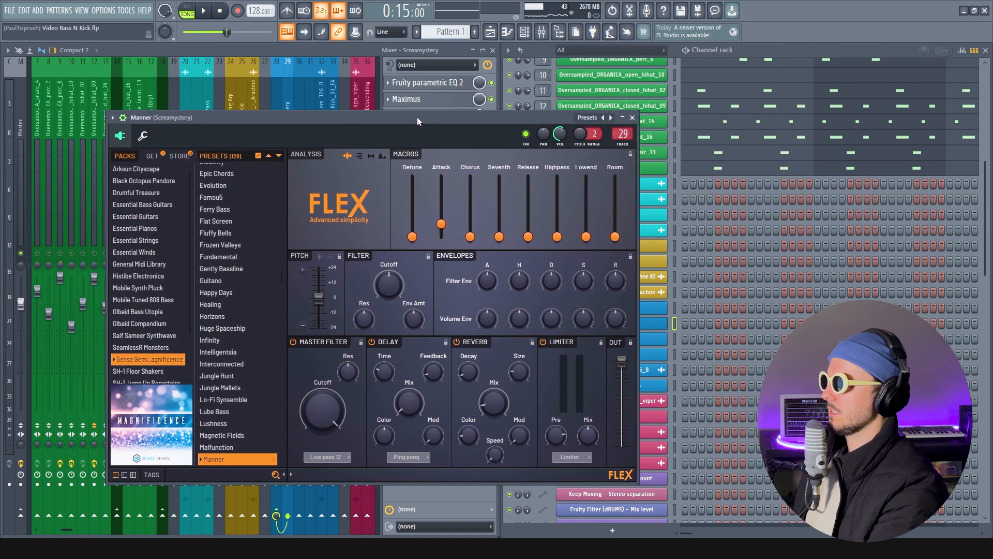
scroll(233, 449, "down", 3)
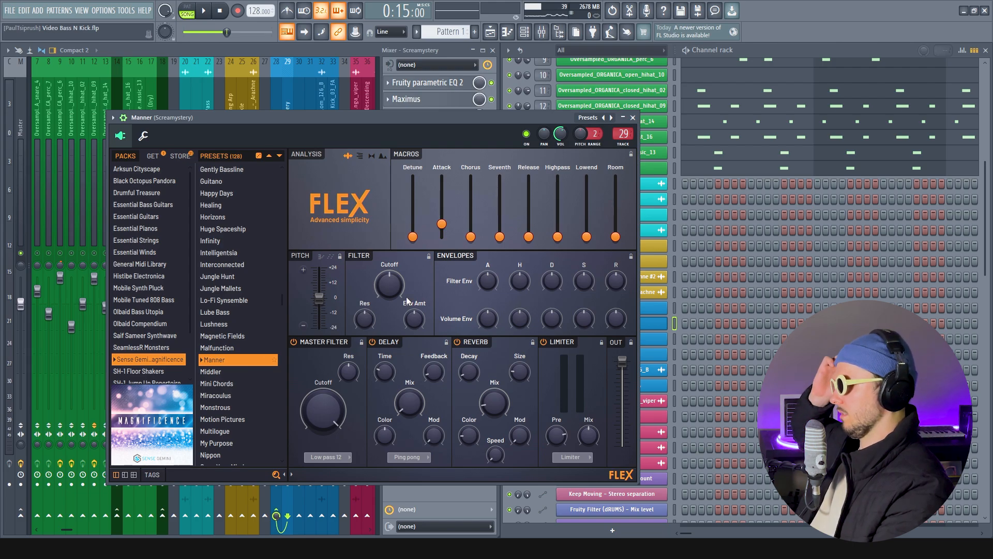
left_click(634, 118)
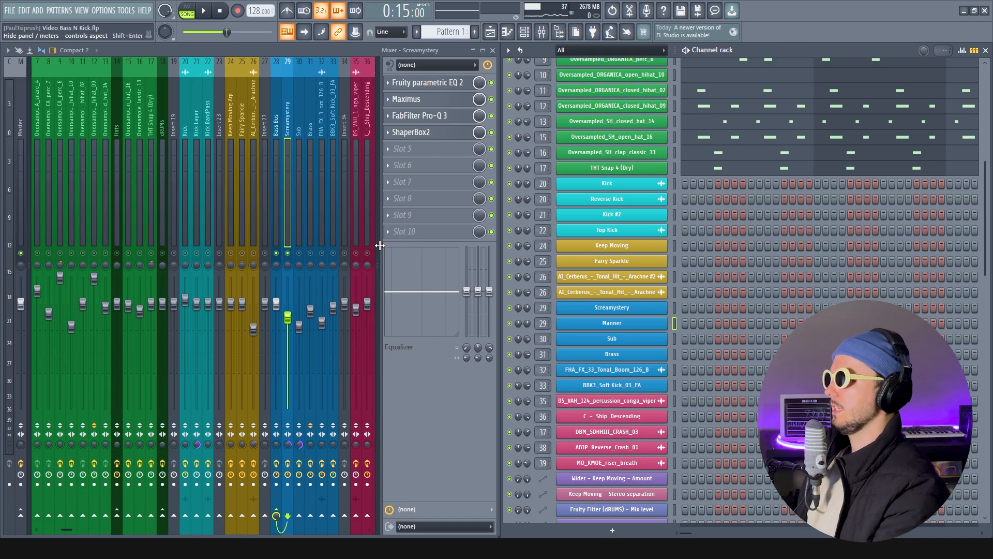
Unmute the Sub track alongside Screamystery, audition it, and examine its effect chain and Serum settings
left_click(299, 252)
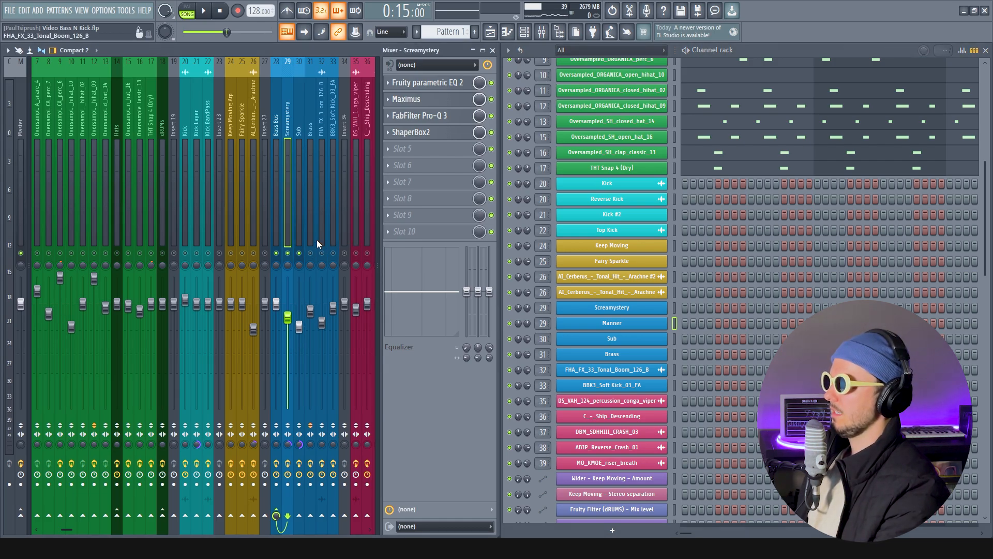
key("space")
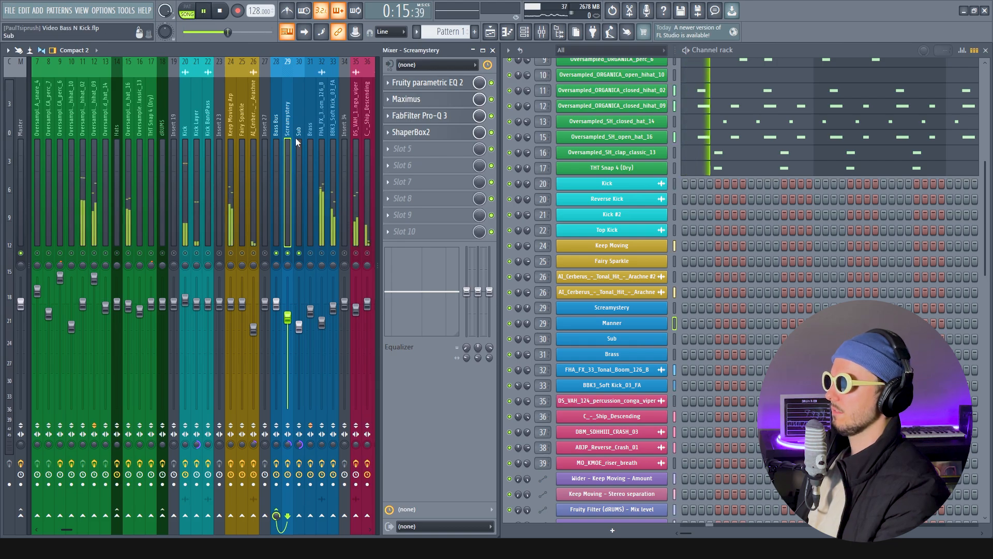
left_click(296, 138)
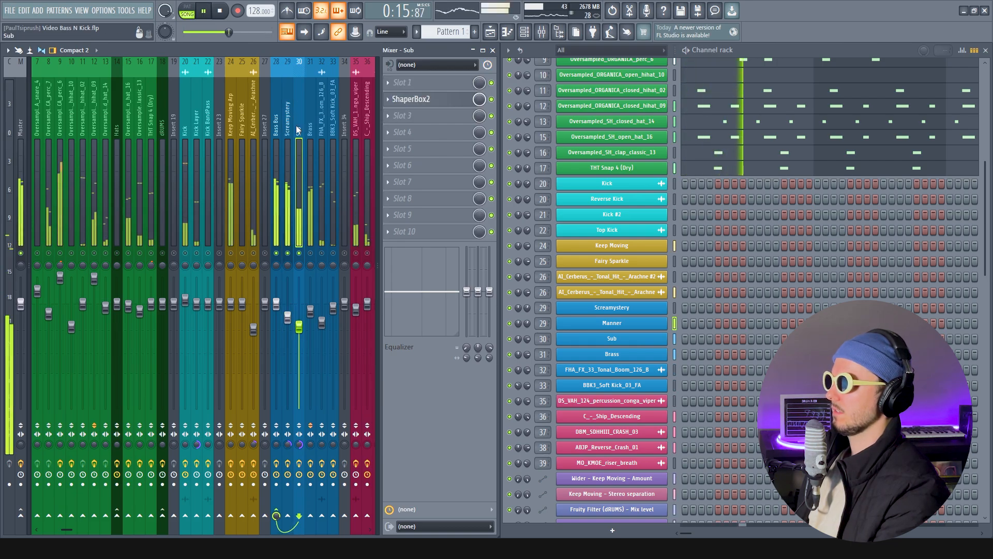
left_click(612, 339)
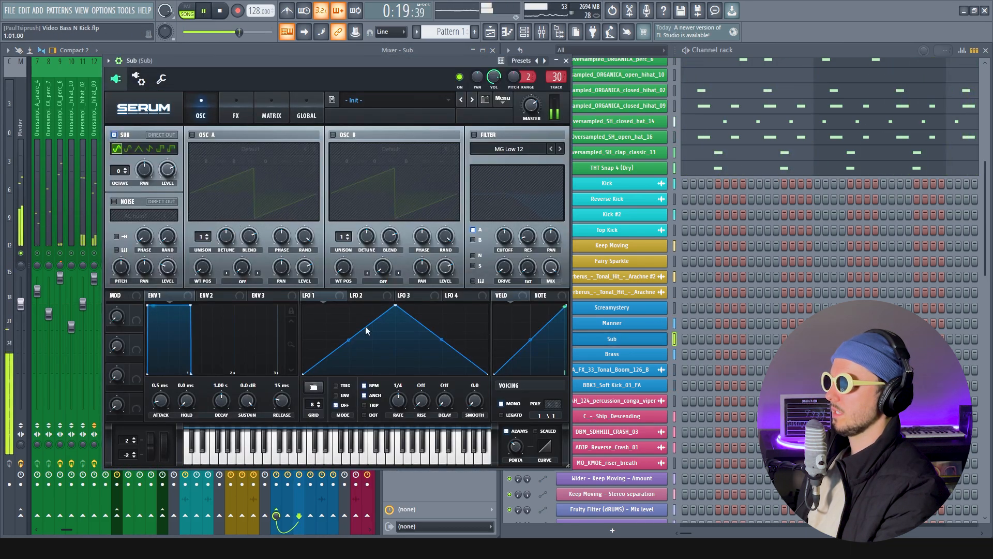
left_click(565, 61)
key("space")
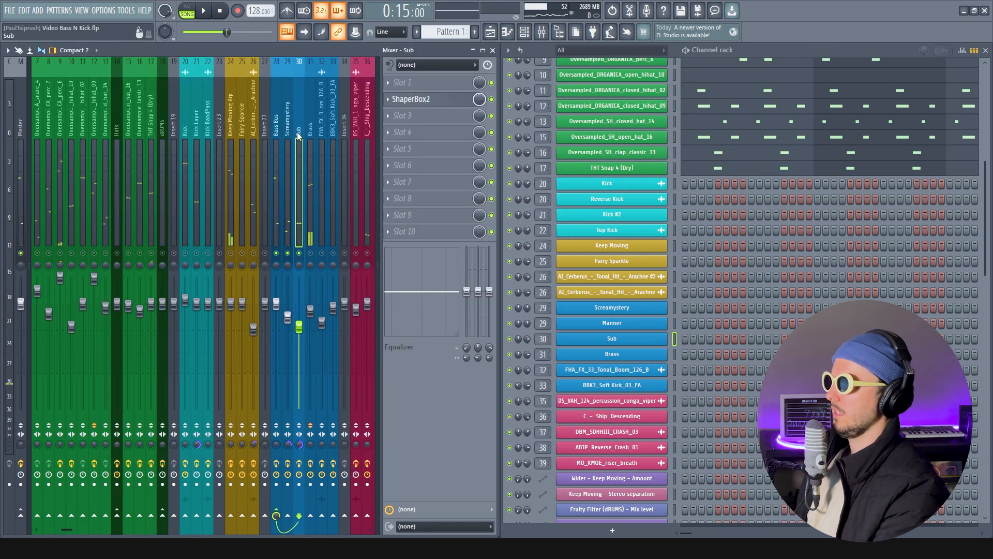
Unmute the Brass track alongside Screamystery and Sub, audition the layers, and bring up the Brass effect chain
left_click(290, 131)
left_click(300, 122)
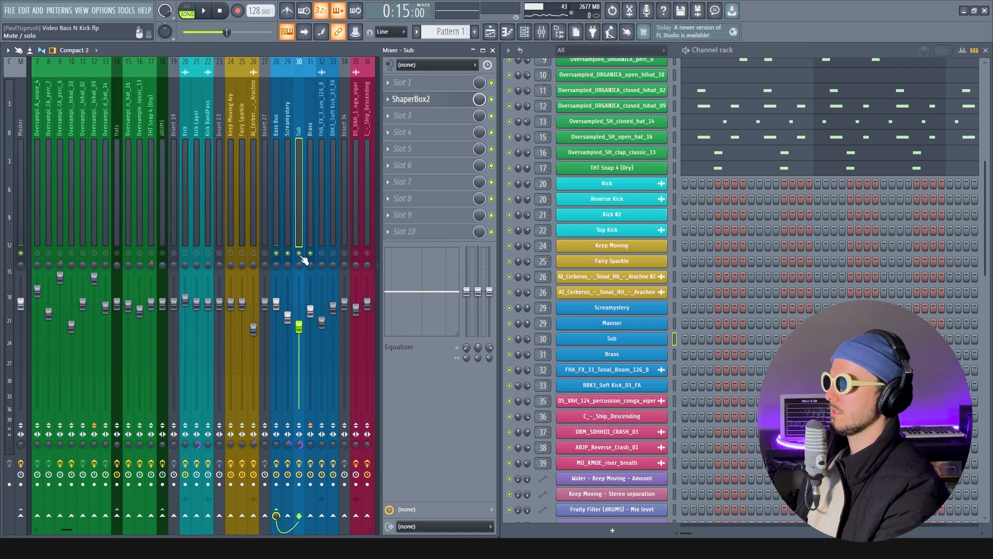
key("space")
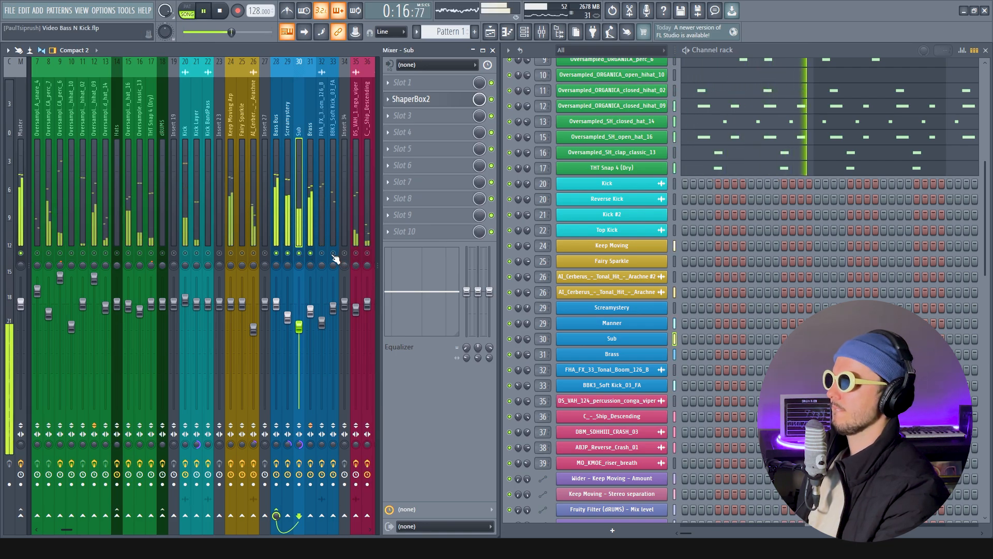
left_click(312, 133)
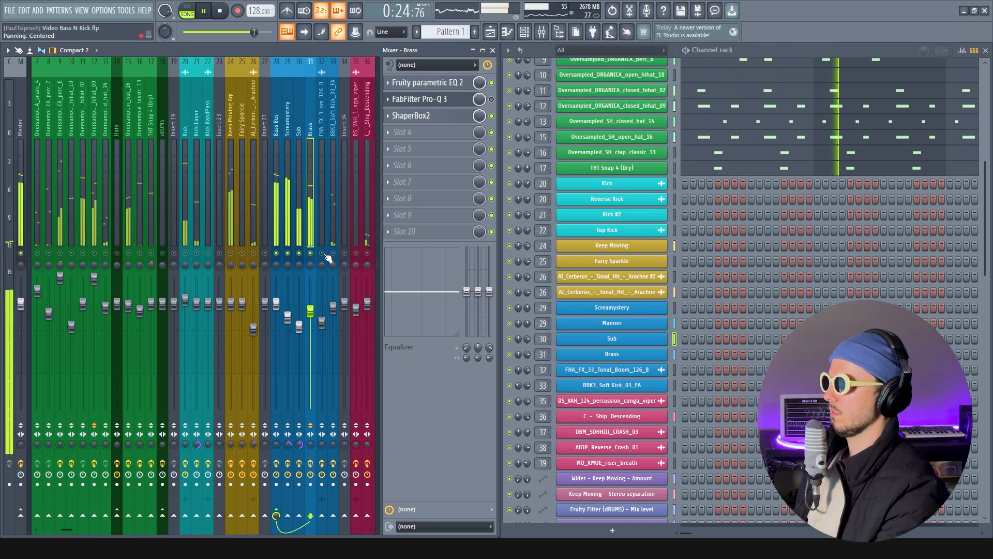
key("space")
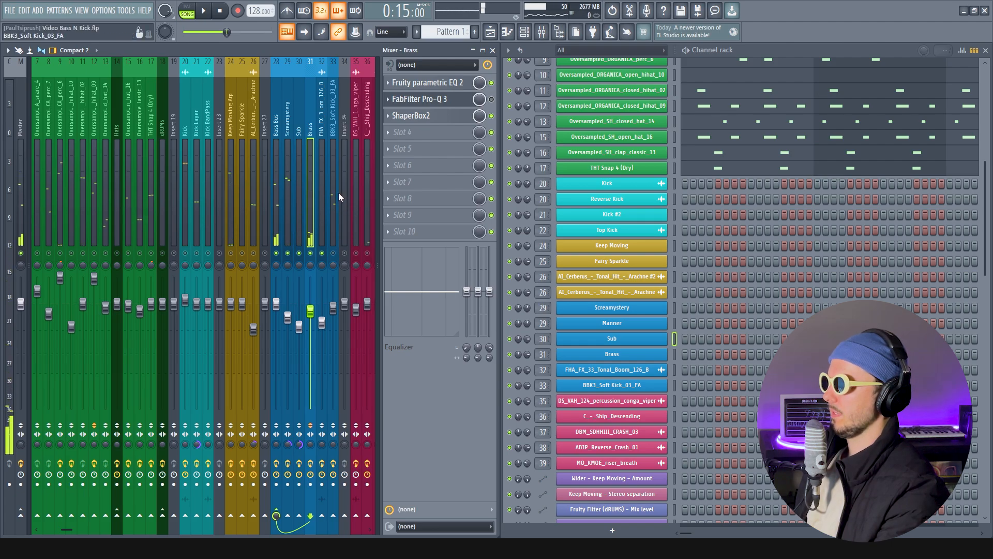
Audition the bass layers with FHA_FX_33_Tonal_Boom_126_B unmuted, and examine its effect chain and audio clip settings
key("space")
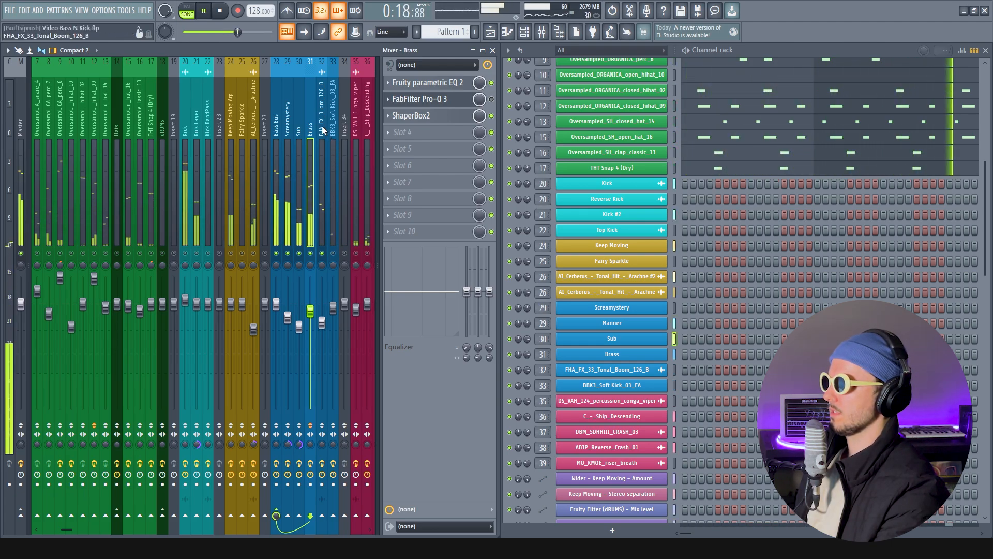
key("space")
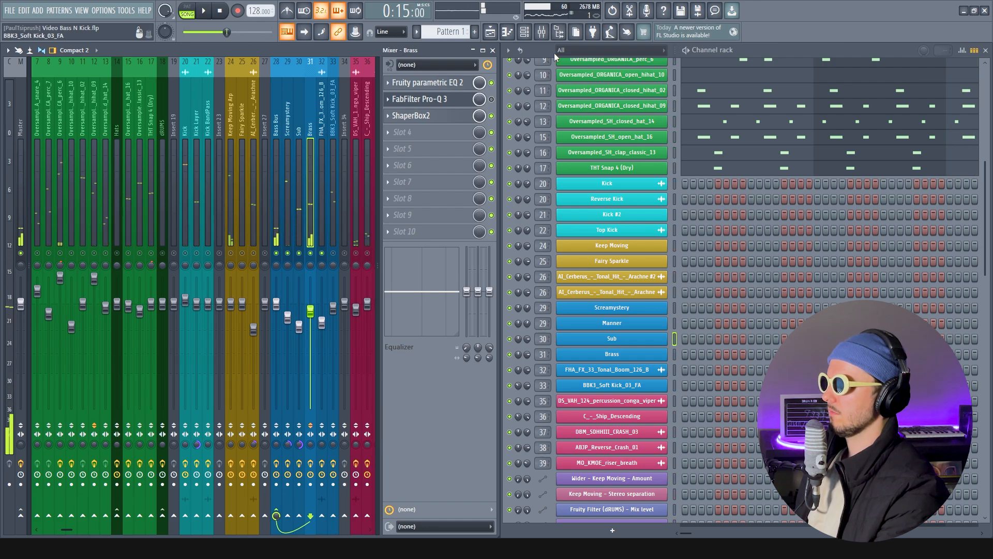
left_click(323, 110)
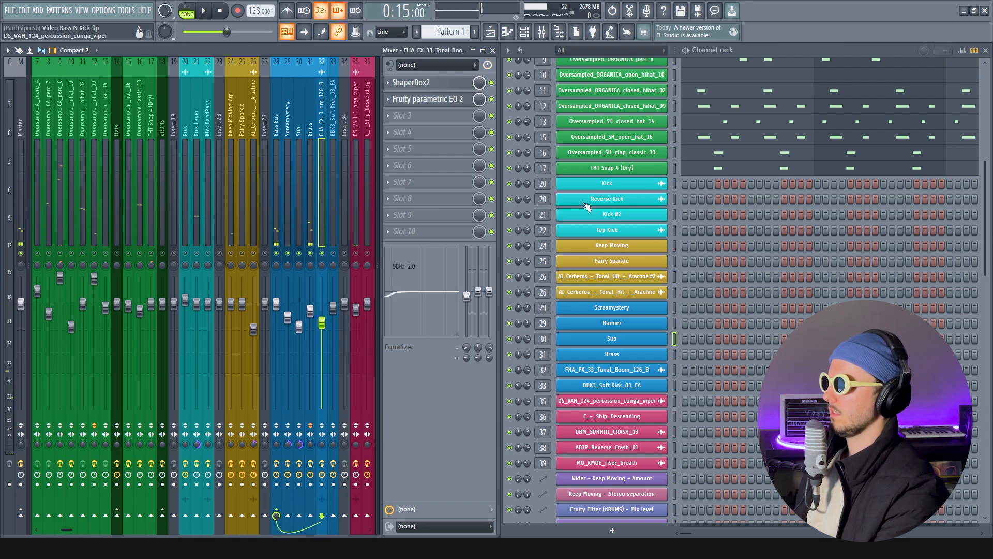
left_click(600, 376)
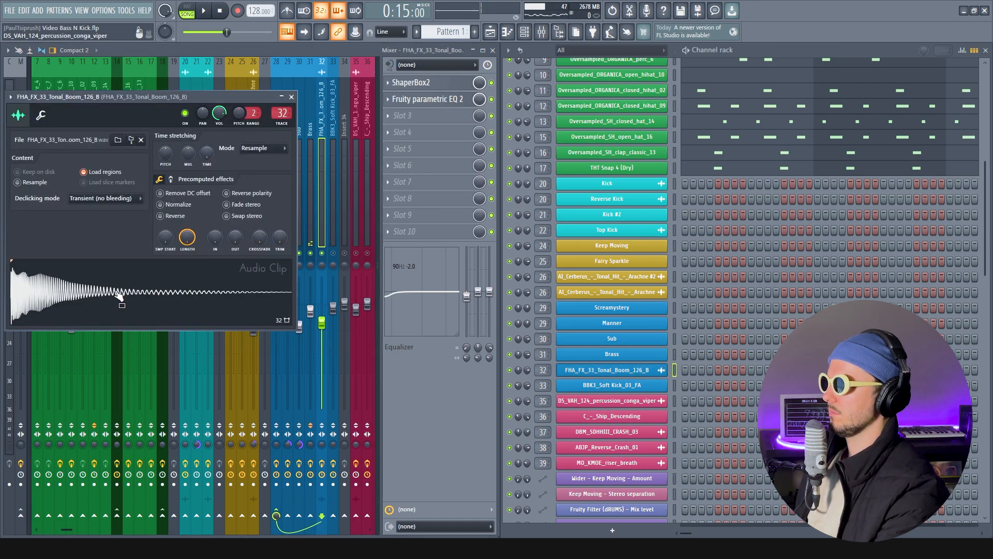
left_click(292, 97)
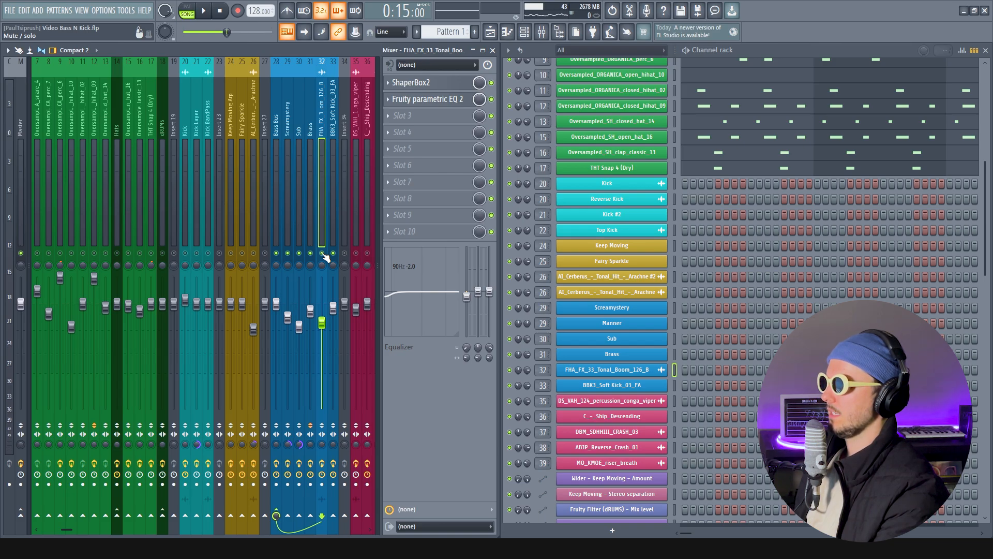
Audition BBK3_Soft Kick_03_FA with the other bass layers, and again with only it and the Bass Bus unmuted
key("space")
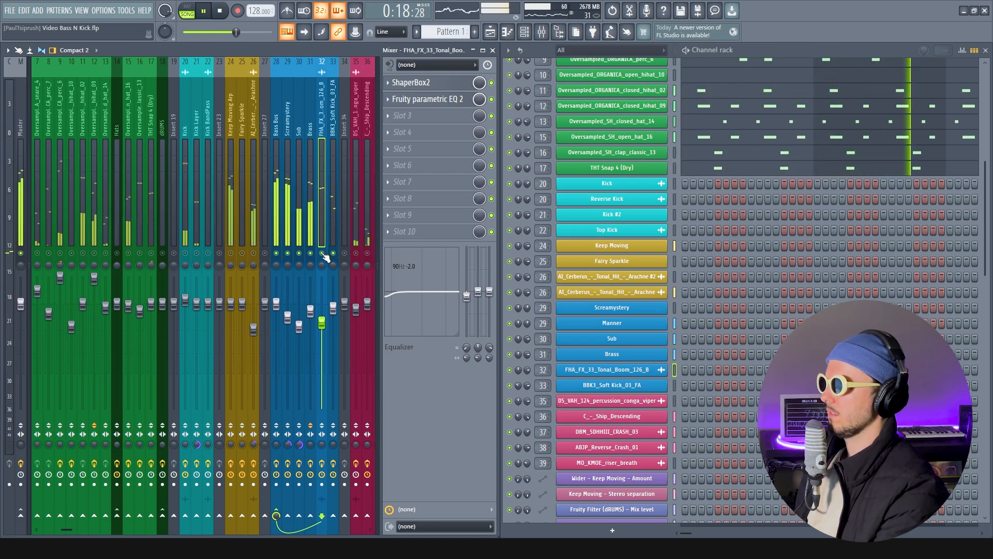
key("space")
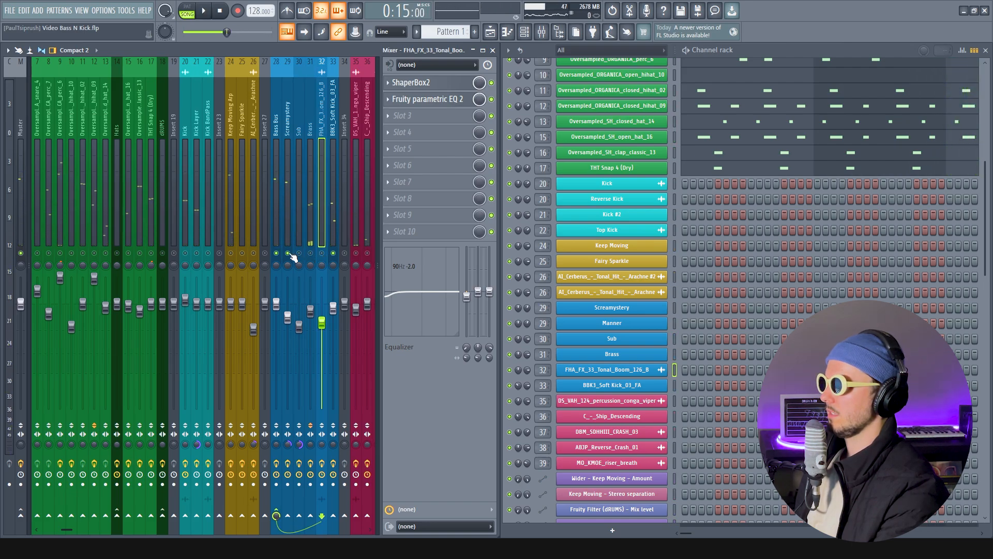
key("space")
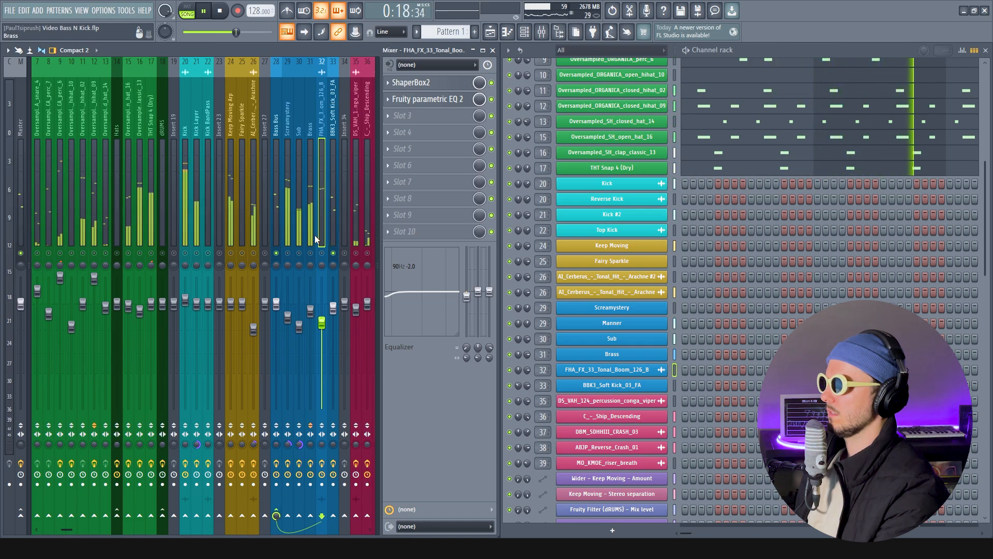
key("space")
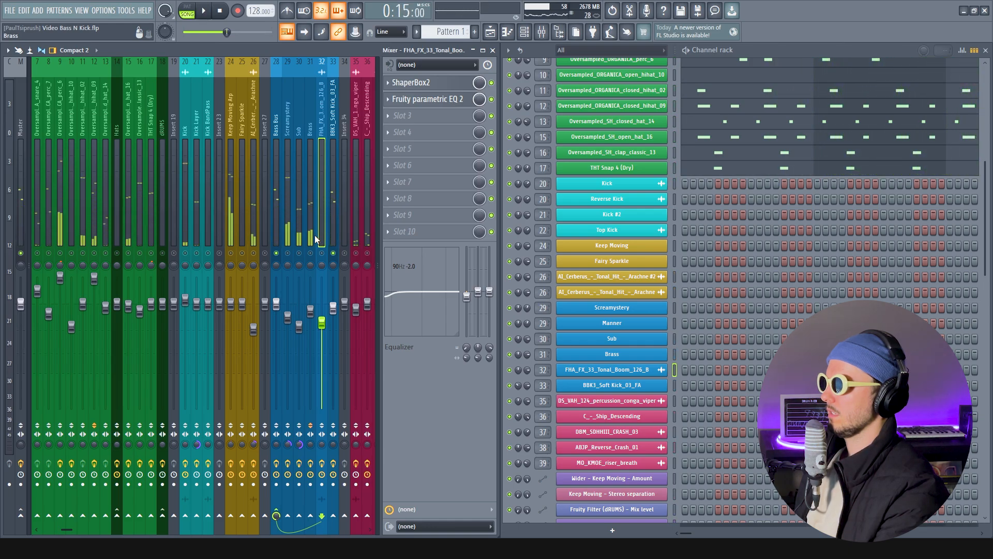
Unmute the Kick and Kick Layer tracks and audition them together with BBK3_Soft Kick_03_FA
left_click(186, 253)
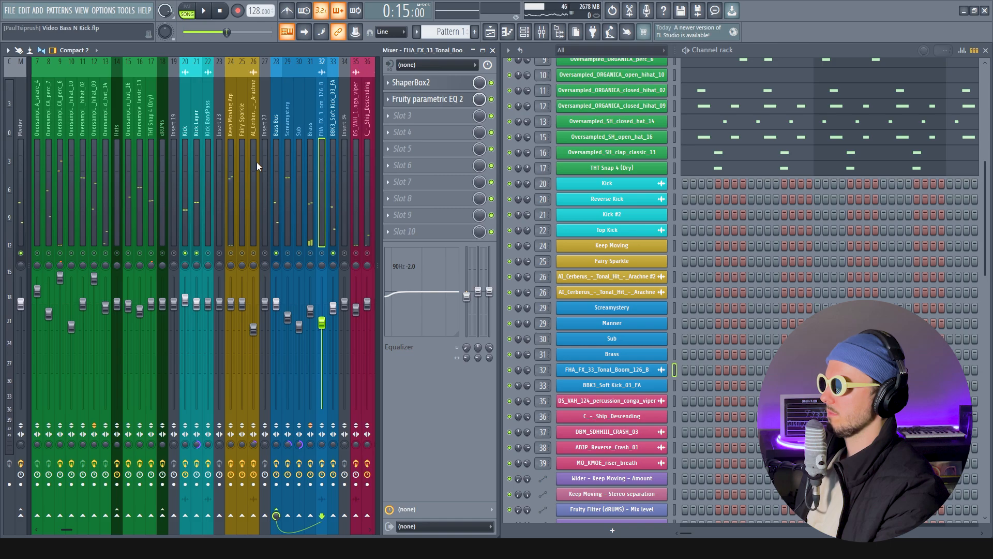
key("space")
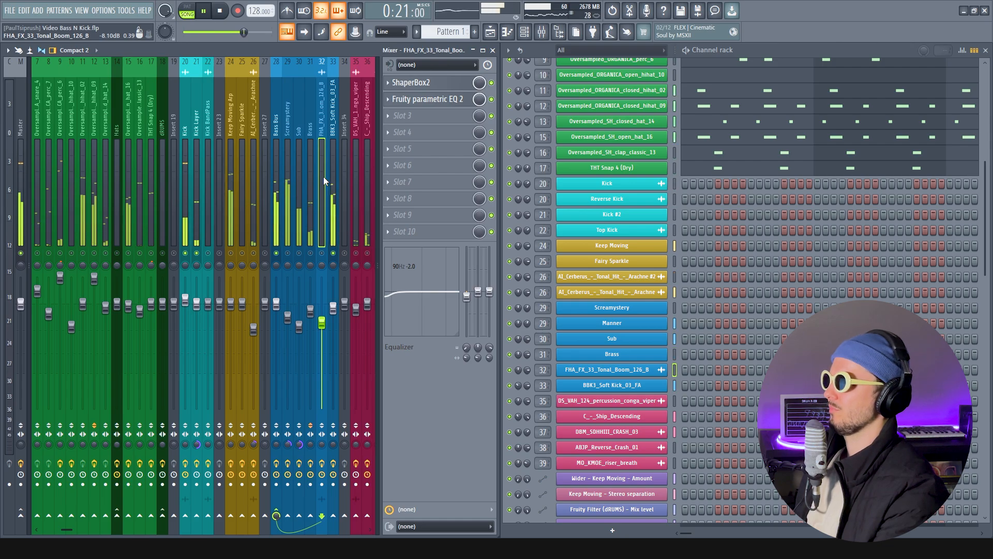
key("space")
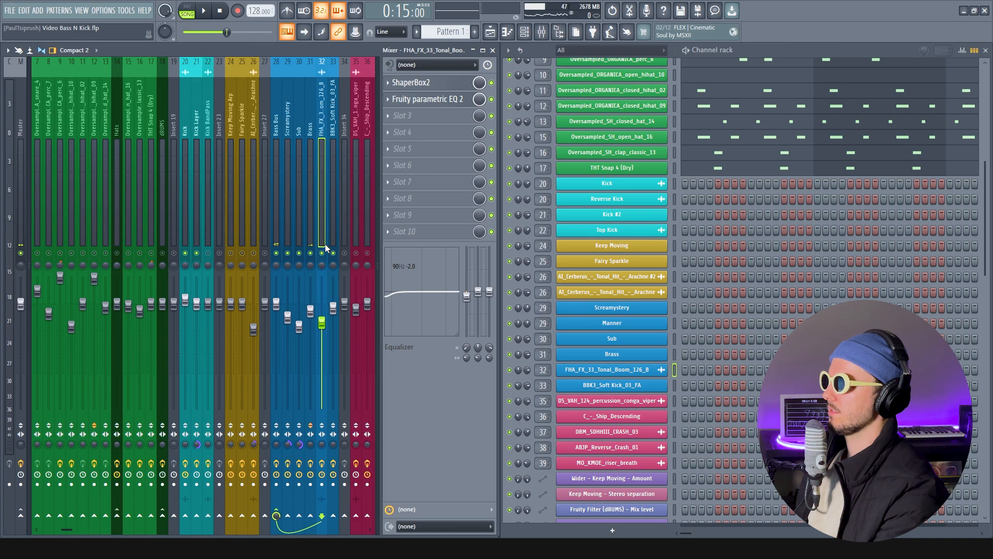
Audition all the bass layers together with the kicks, and play the full mix with every track unmuted
key("space")
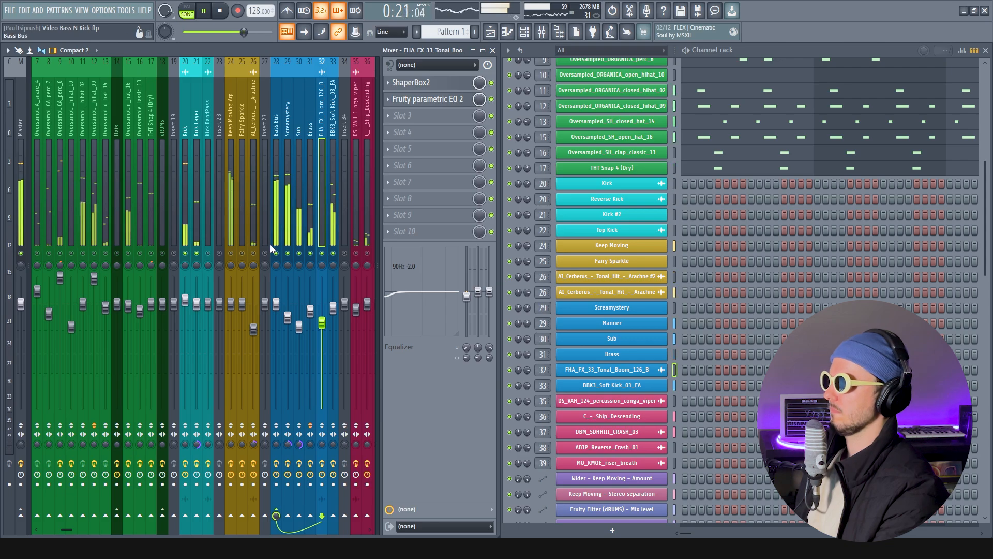
key("space")
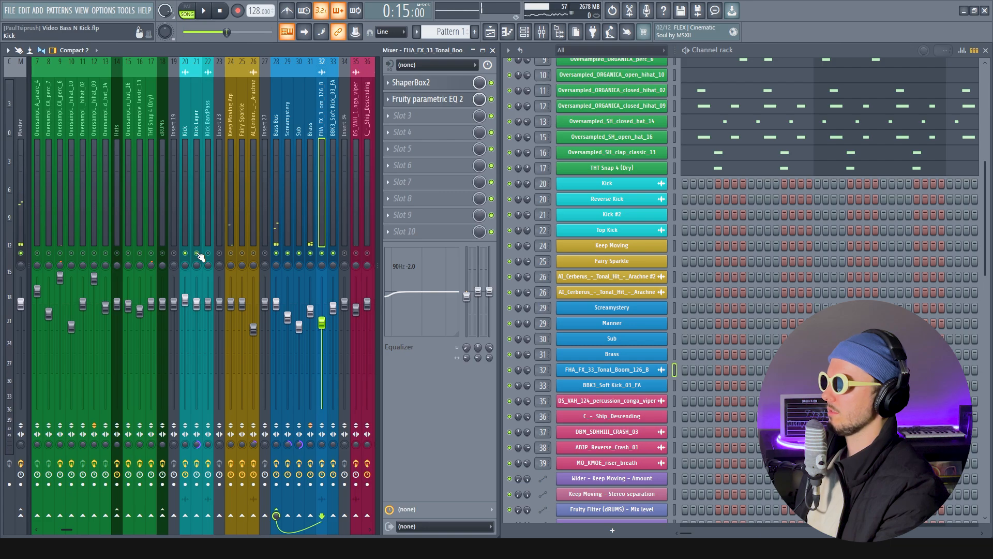
key("space")
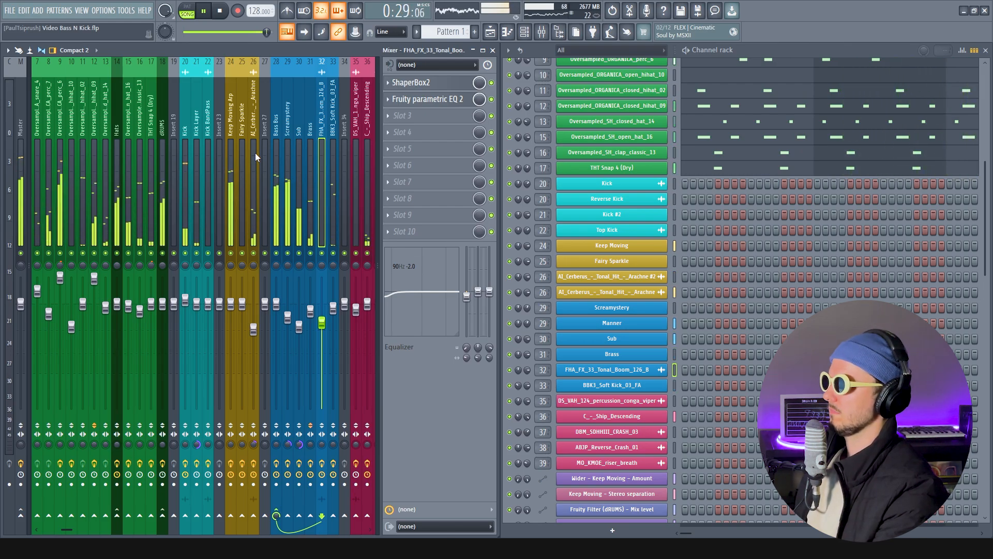
key("space")
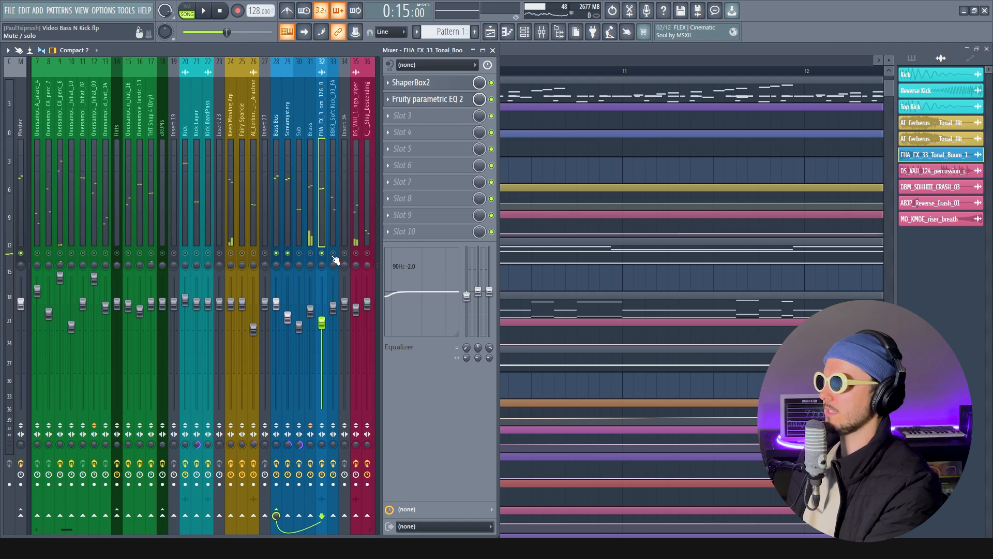
Mute all mixer tracks except Bass Bus, Screamystery, FHA_FX_33_Tonal_Boom_126_B and BBK3_Soft Kick_03_FA
left_click(333, 253)
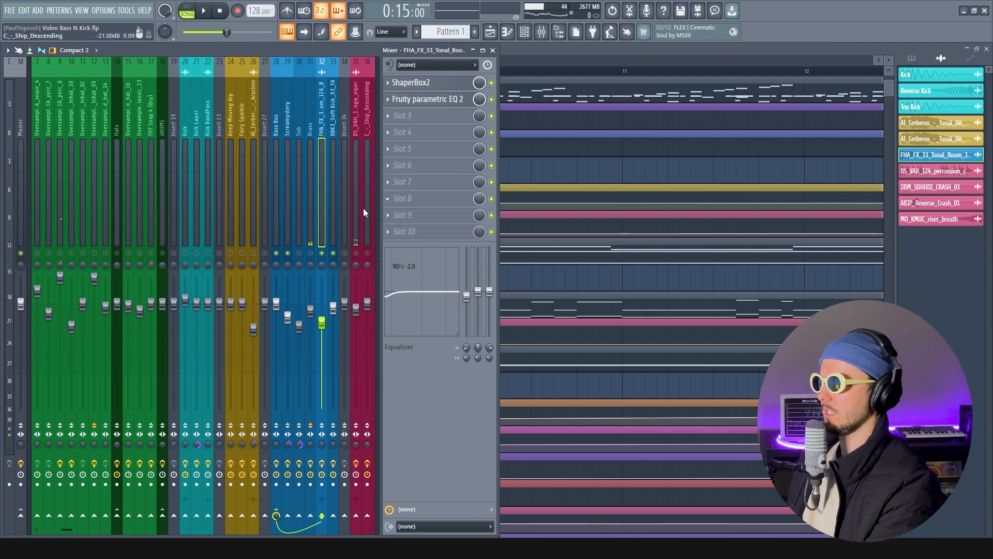
Unmute the remaining bass layers, including Sub and Brass, and play them all together through the Bass Bus
left_click(300, 254)
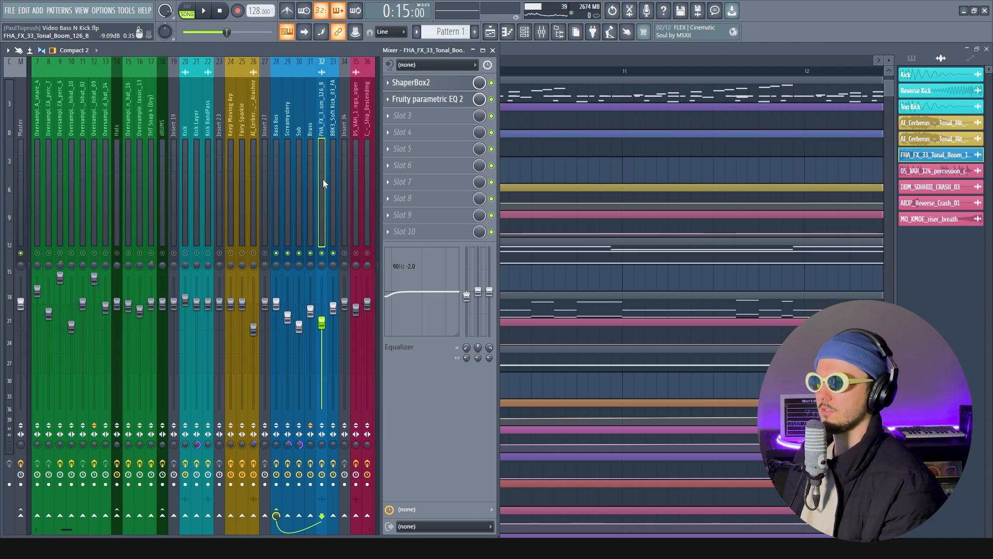
left_click(290, 134)
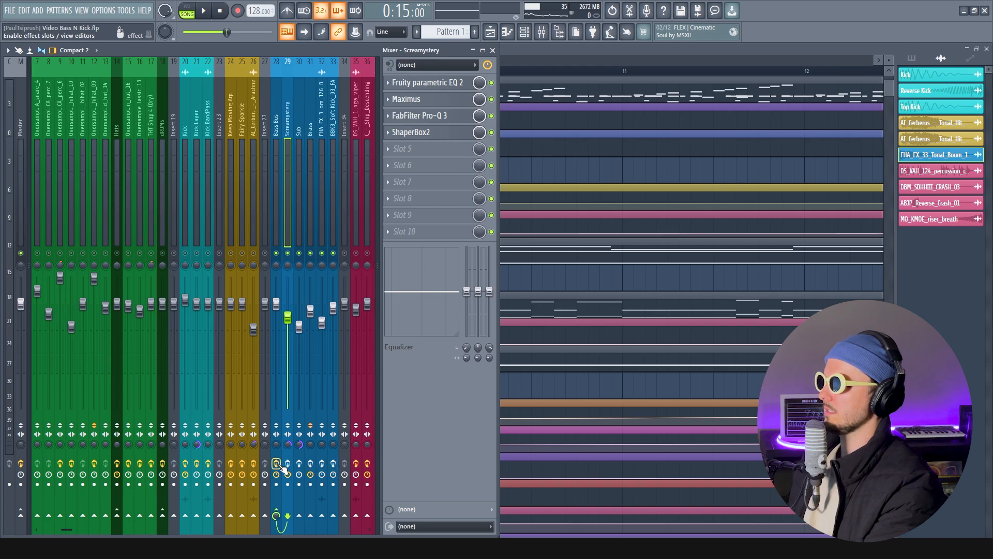
left_click(277, 124)
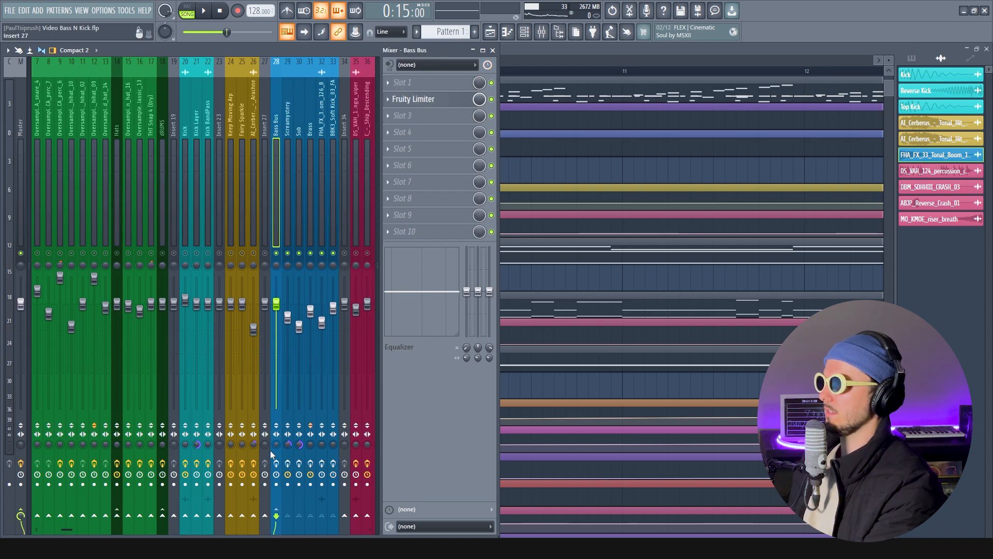
key("space")
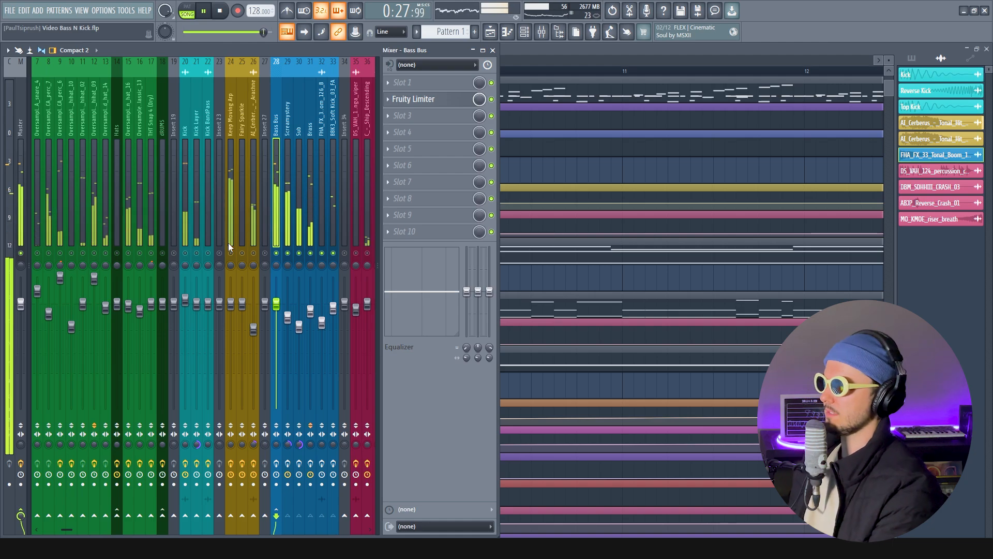
key("space")
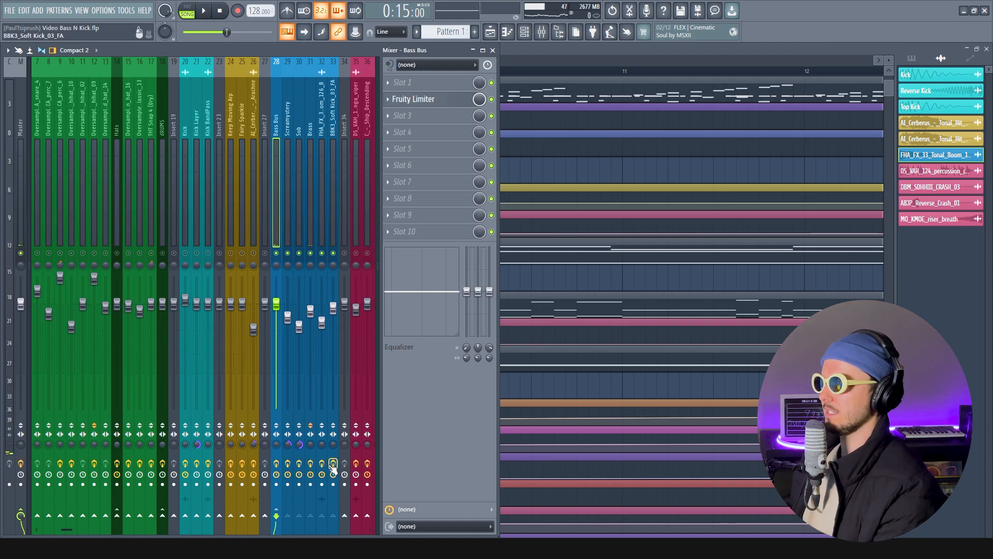
Unmute the Kick track and open its Fruity parametric EQ 2 where the mixer's mute controls stay accessible
left_click(290, 119)
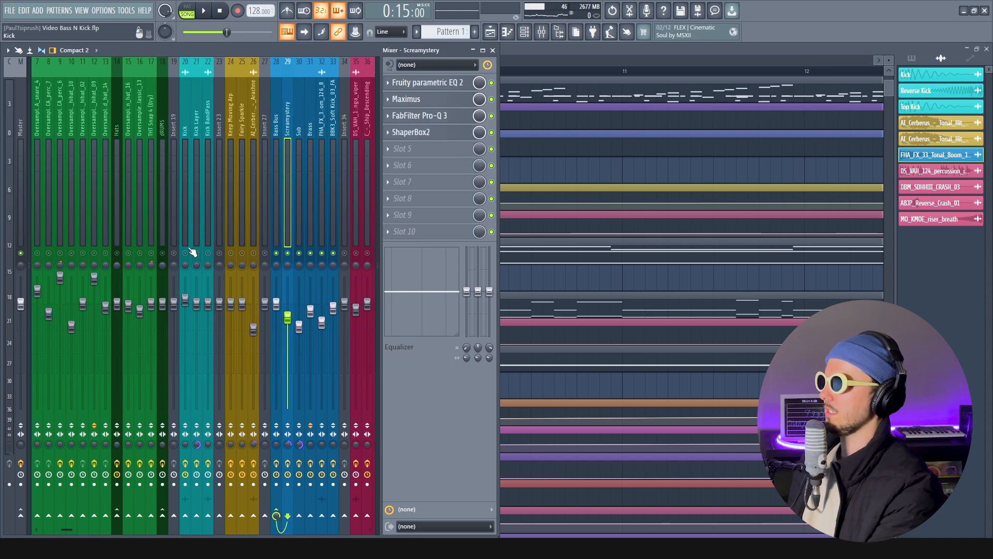
left_click(185, 129)
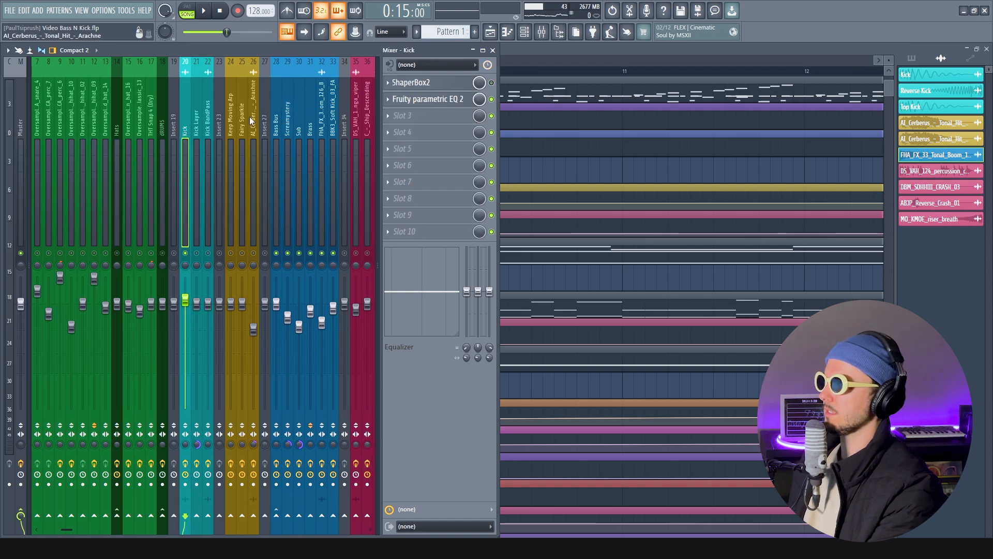
left_click(447, 102)
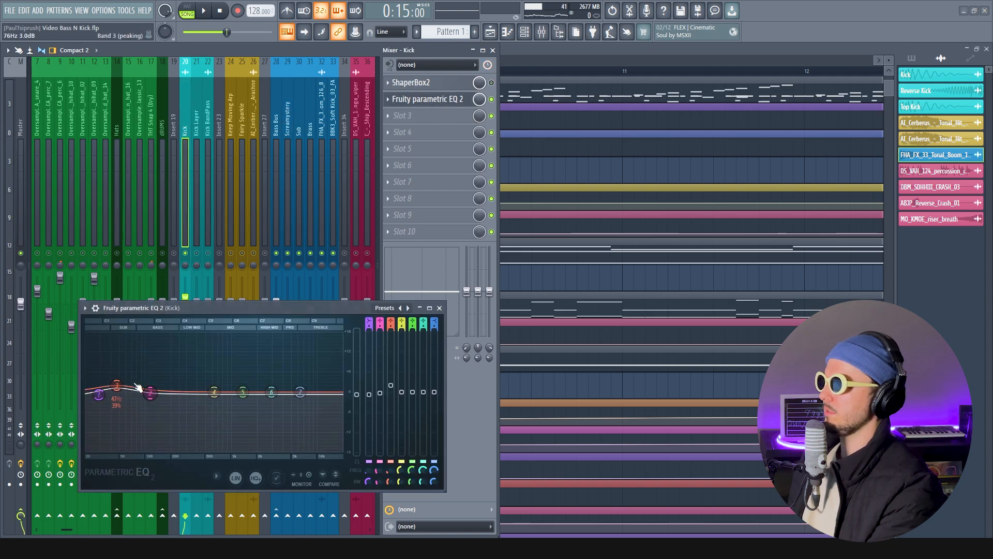
left_click_drag(199, 306, 205, 267)
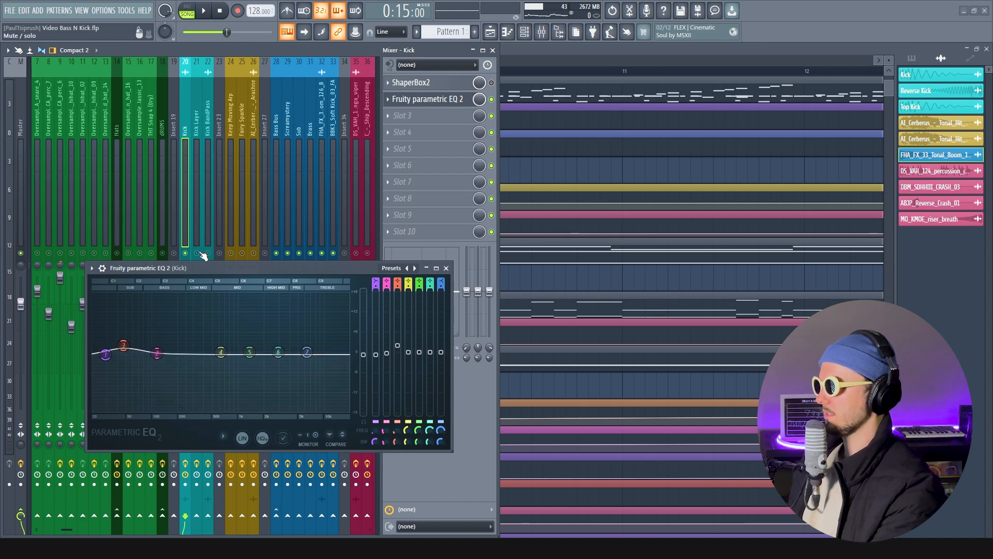
left_click_drag(208, 268, 210, 294)
Unmute the Kick Layer track, place its Fruity parametric EQ 2 over the playlist, and close the Kick's EQ
left_click(196, 111)
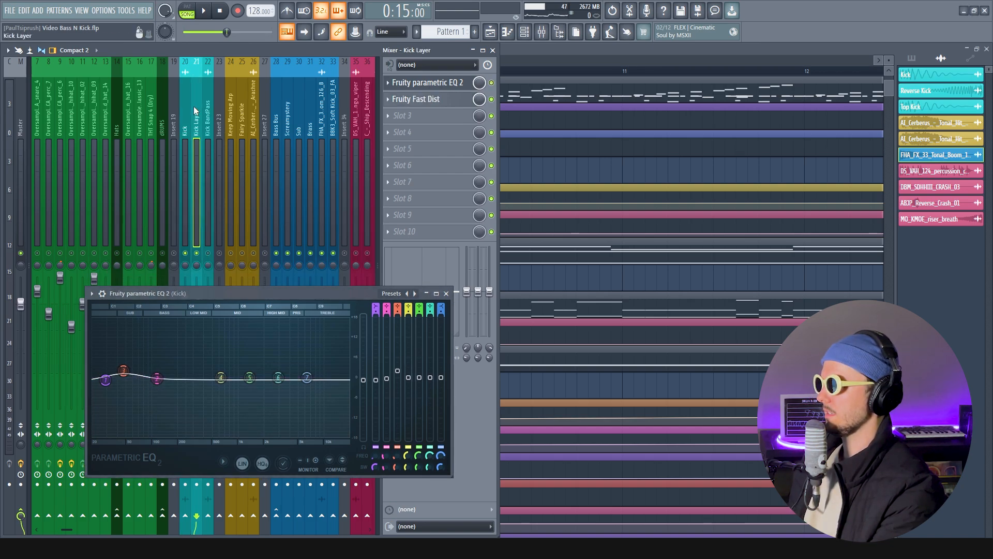
left_click(445, 83)
left_click_drag(475, 220, 633, 277)
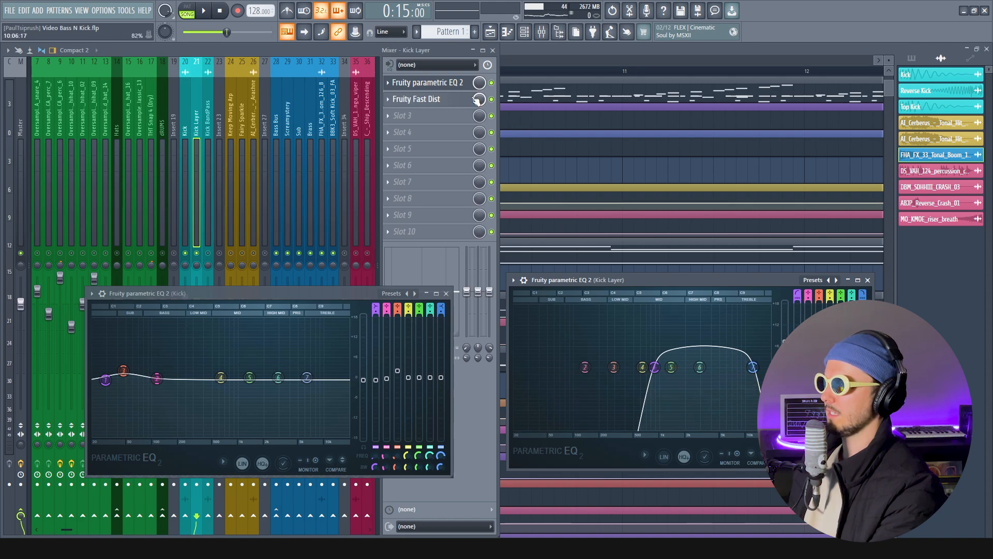
left_click(447, 294)
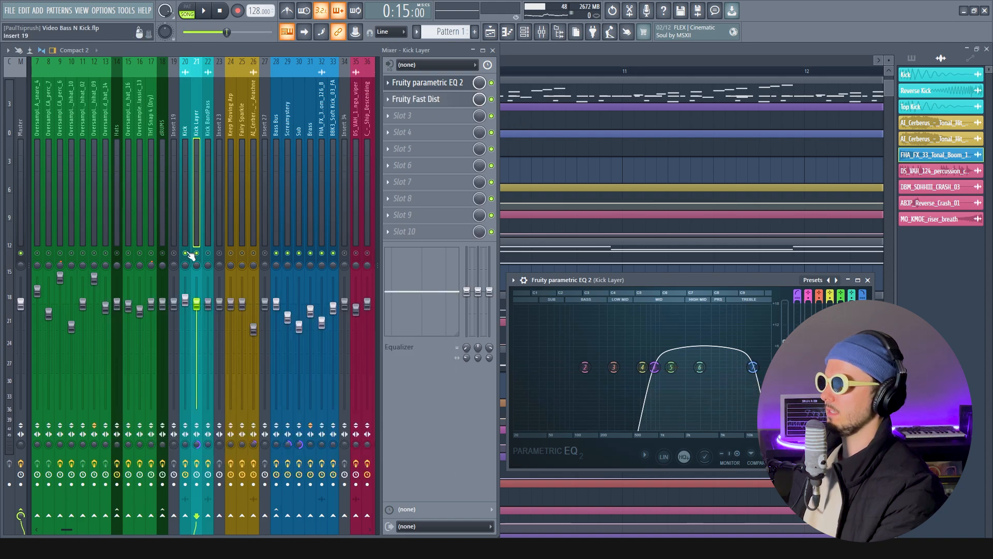
Mute the Kick and Bass Bus tracks and audition the Kick Layer on its own
key("space")
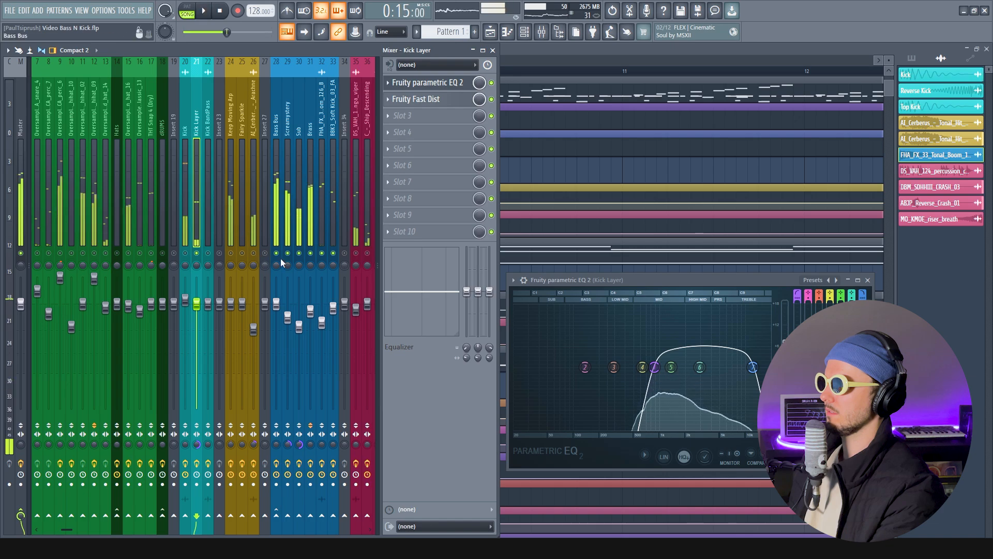
key("space")
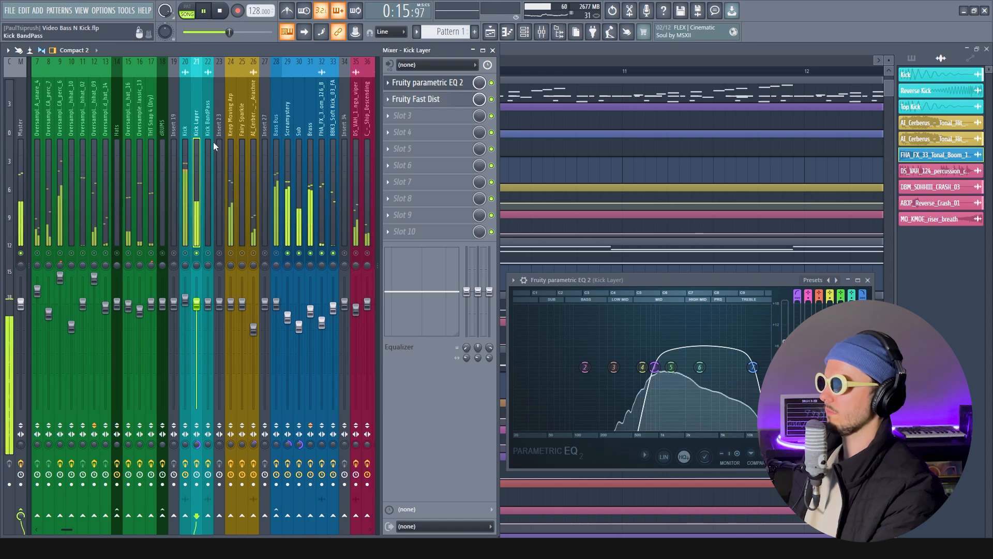
key("space")
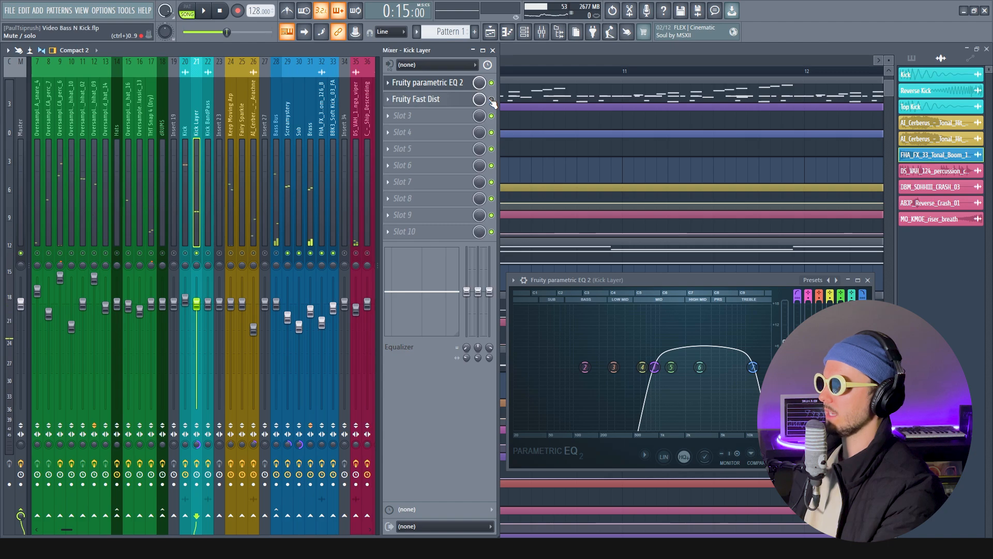
Audition the Kick Layer with Fruity Fast Dist bypassed, and again with it re-enabled and the Kick unmuted
left_click(492, 99)
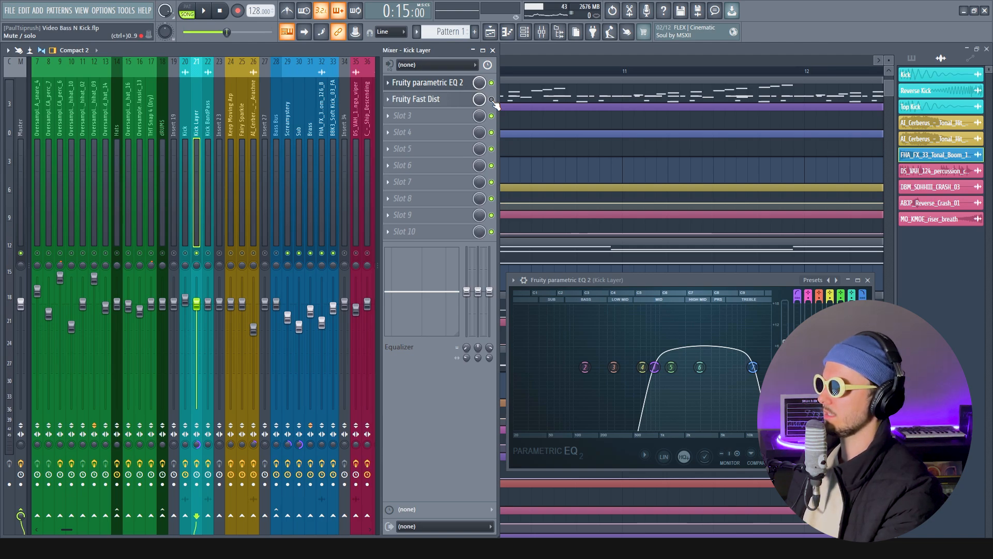
key("space")
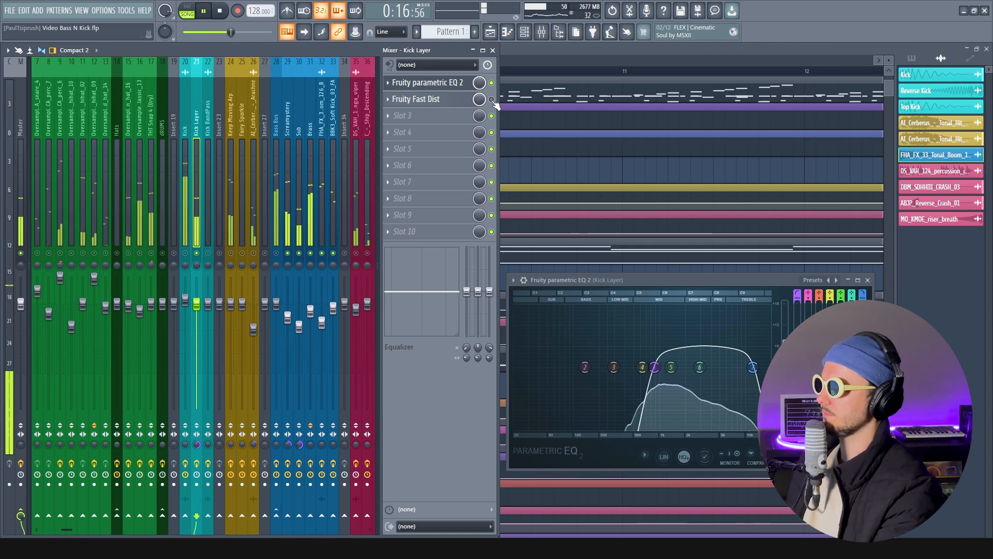
left_click(493, 101)
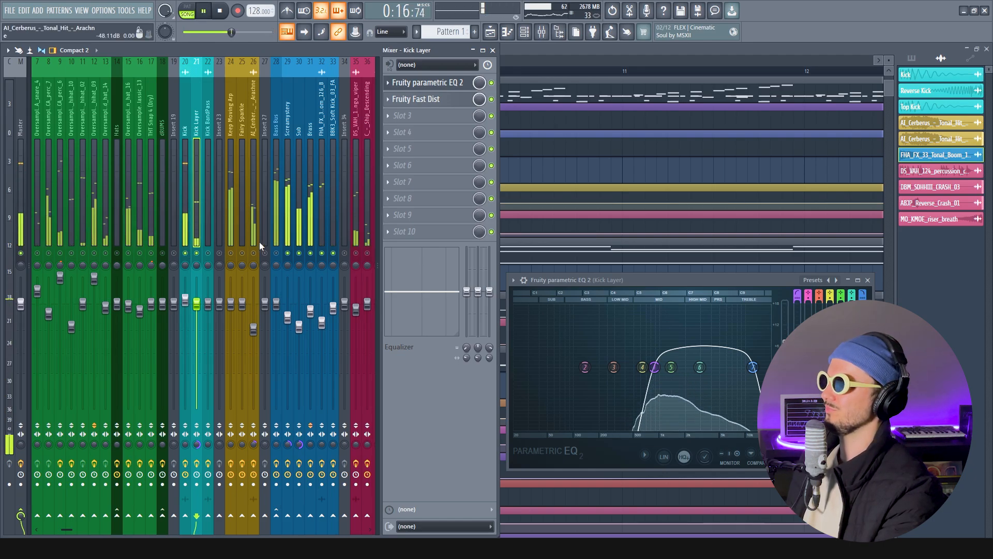
key("space")
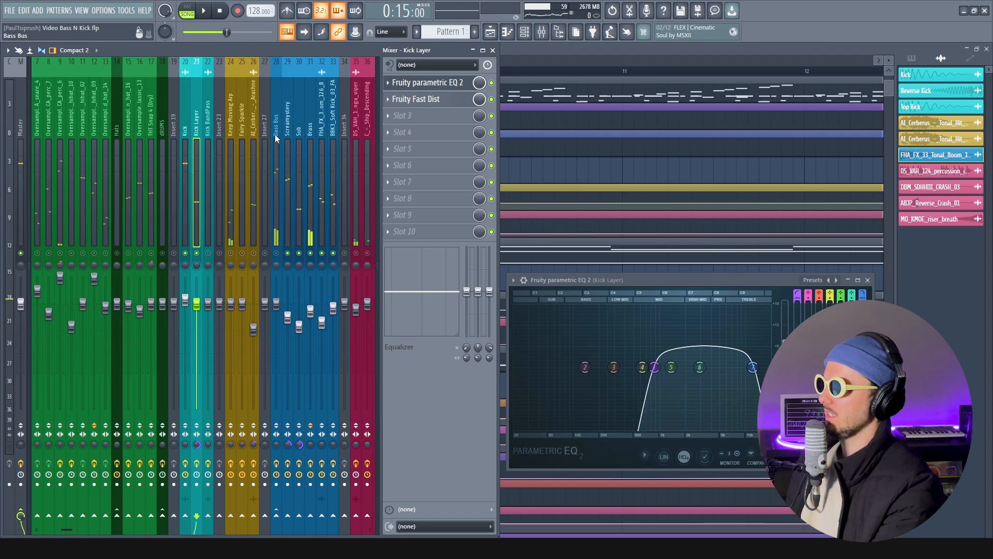
Unmute the Bass Bus and mute every bass layer under it except Screamystery
left_click(276, 137)
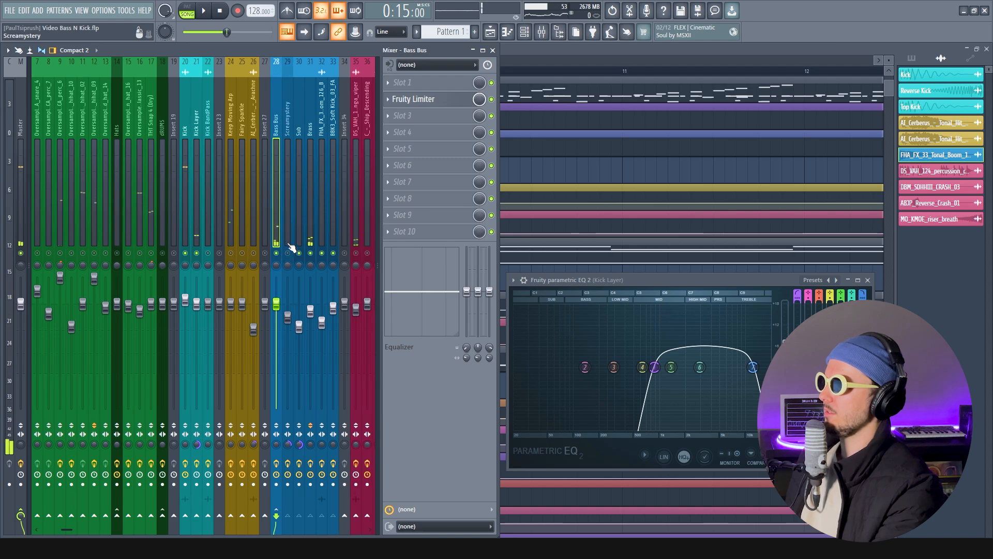
left_click_drag(309, 254, 331, 255)
left_click(289, 127)
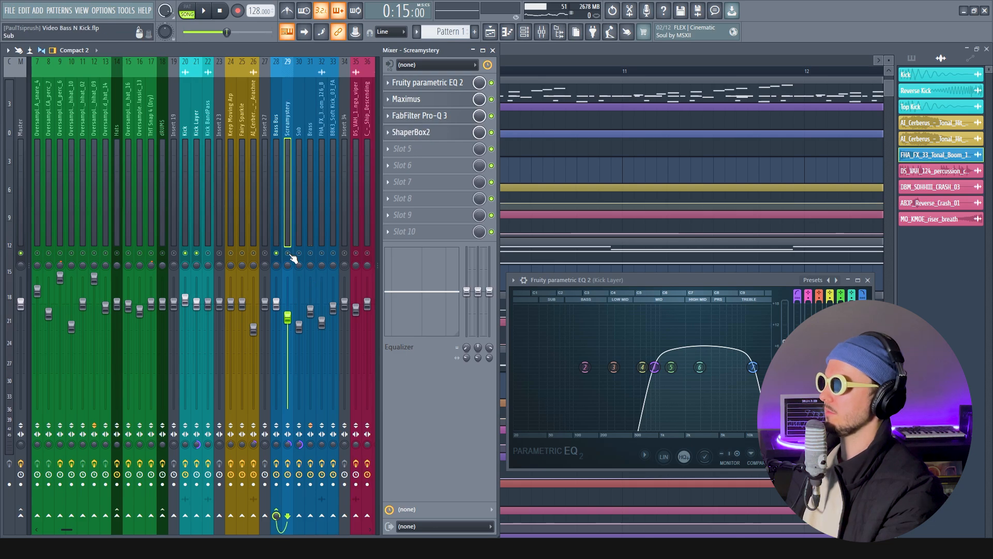
Close the Kick Layer's EQ and arrange the Fruity parametric EQ 2 windows of Screamystery and Kick one above the other for comparison
left_click(443, 84)
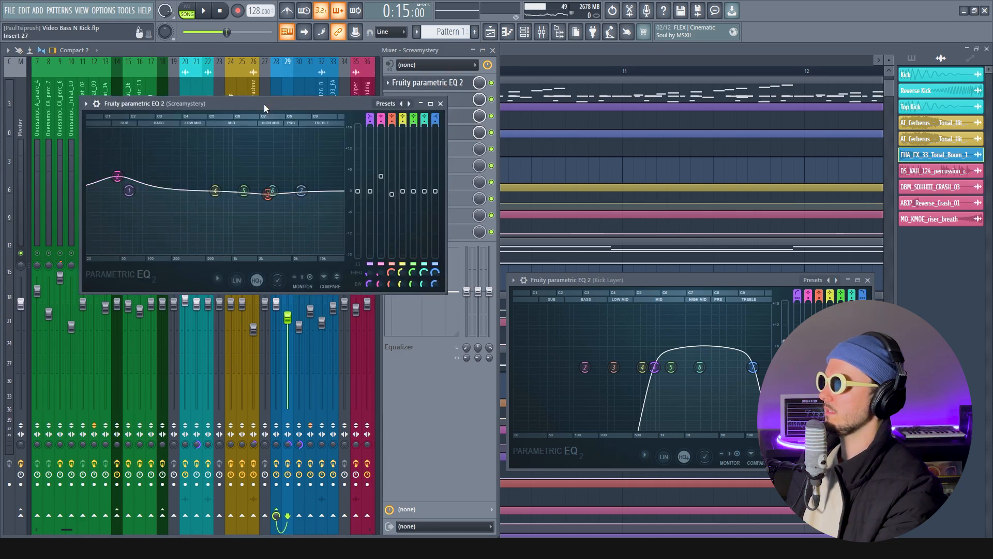
left_click(868, 280)
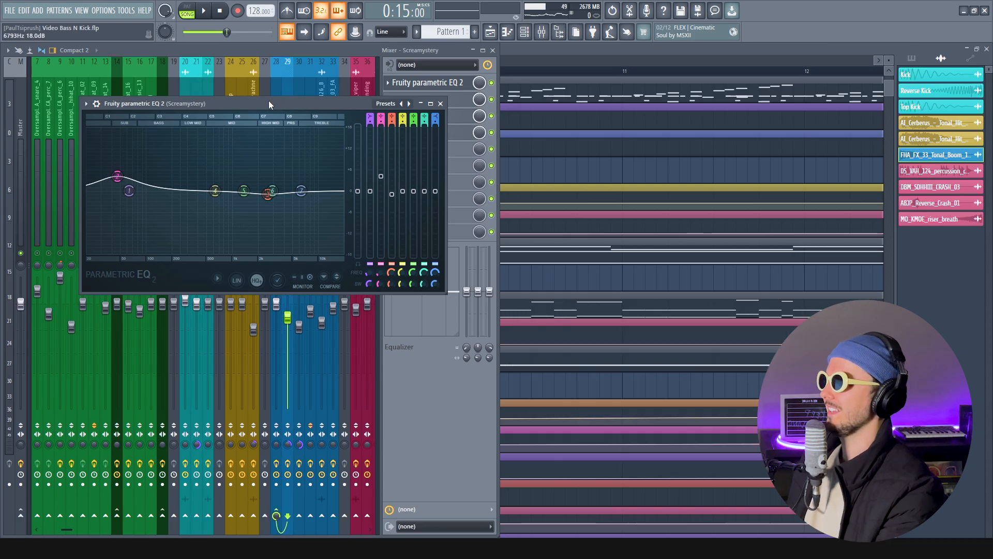
left_click_drag(262, 101, 592, 103)
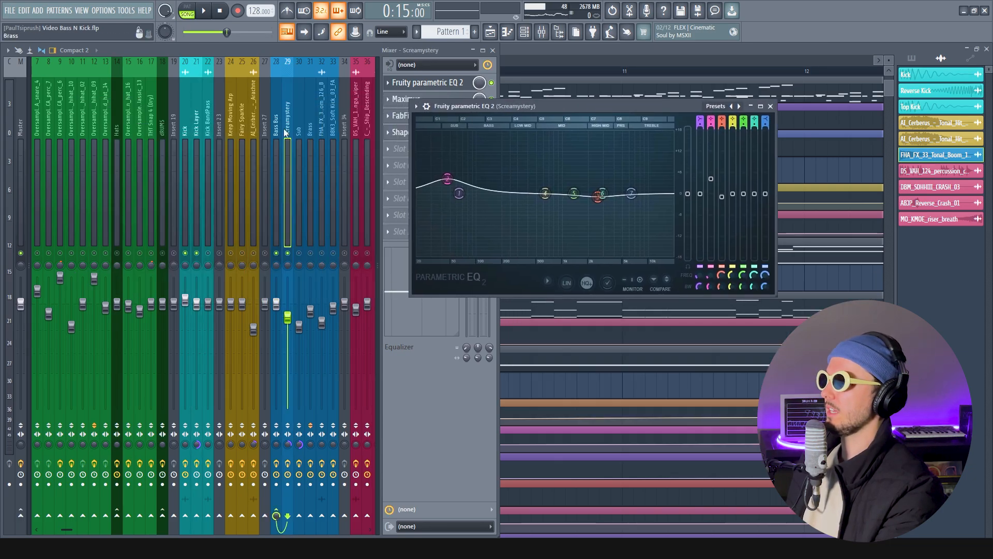
left_click(182, 124)
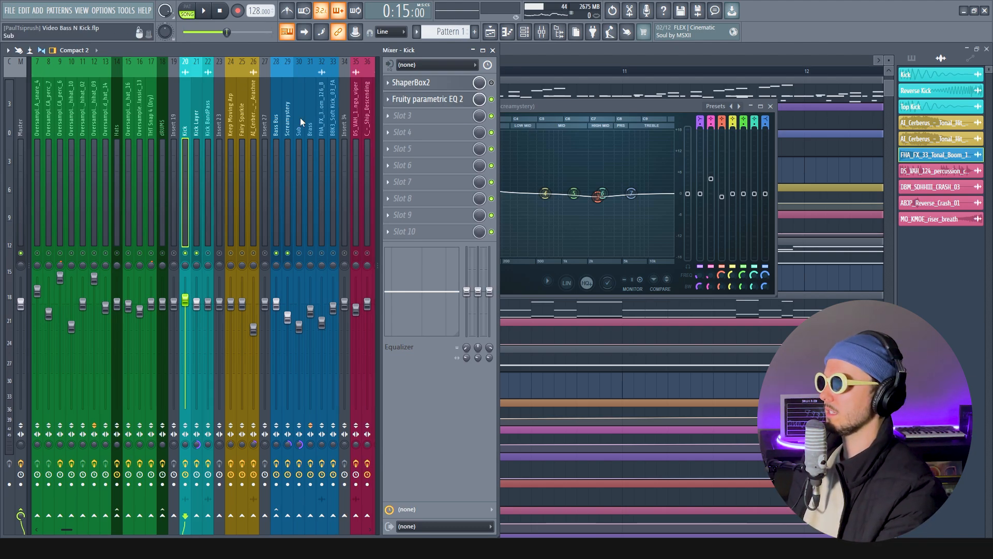
left_click(429, 100)
left_click_drag(624, 105, 299, 88)
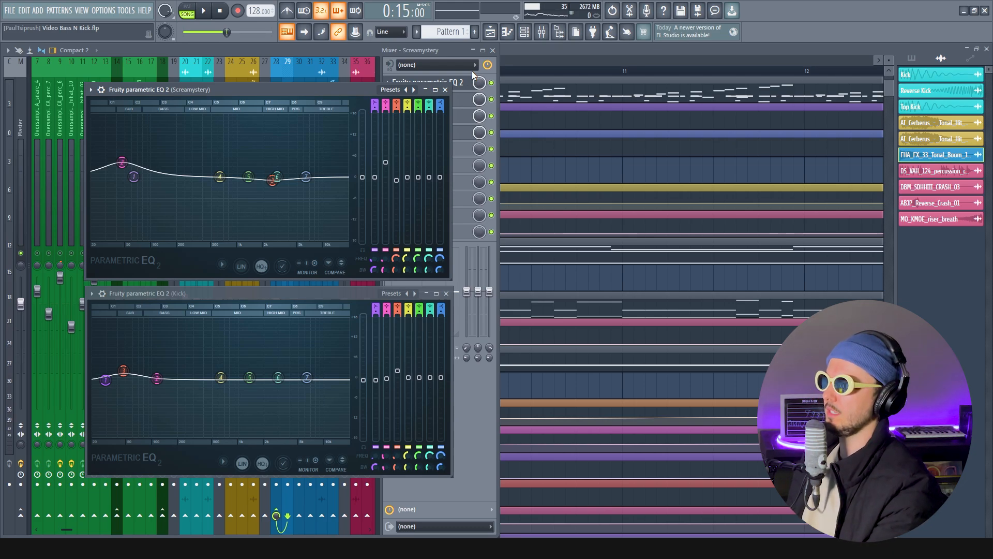
Close Screamystery's EQ, unmute the Sub track and audition it with Screamystery and the kicks while the Kick's EQ stays open
left_click(446, 90)
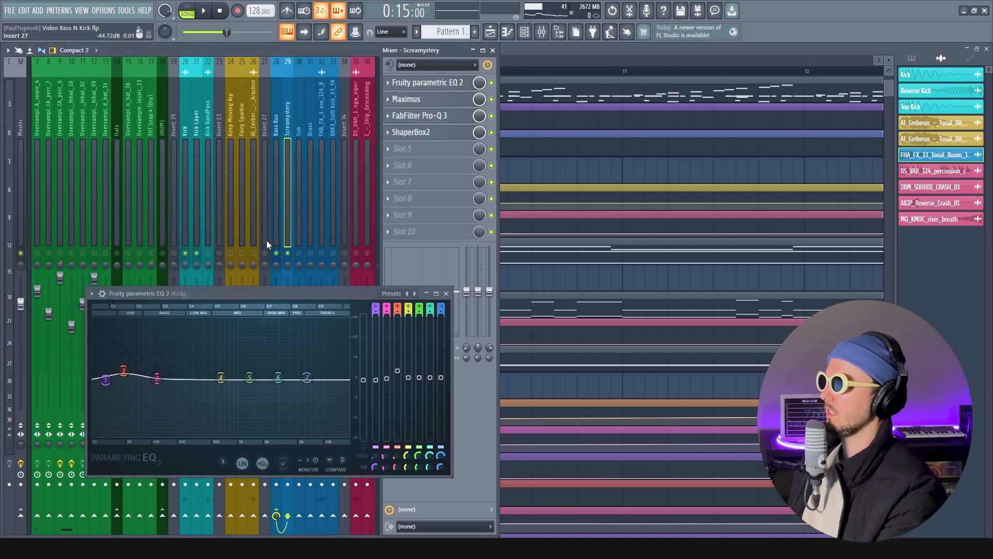
left_click(299, 127)
mouse_move(347, 293)
left_mouse_down()
mouse_move(339, 322)
mouse_move(355, 305)
left_mouse_up()
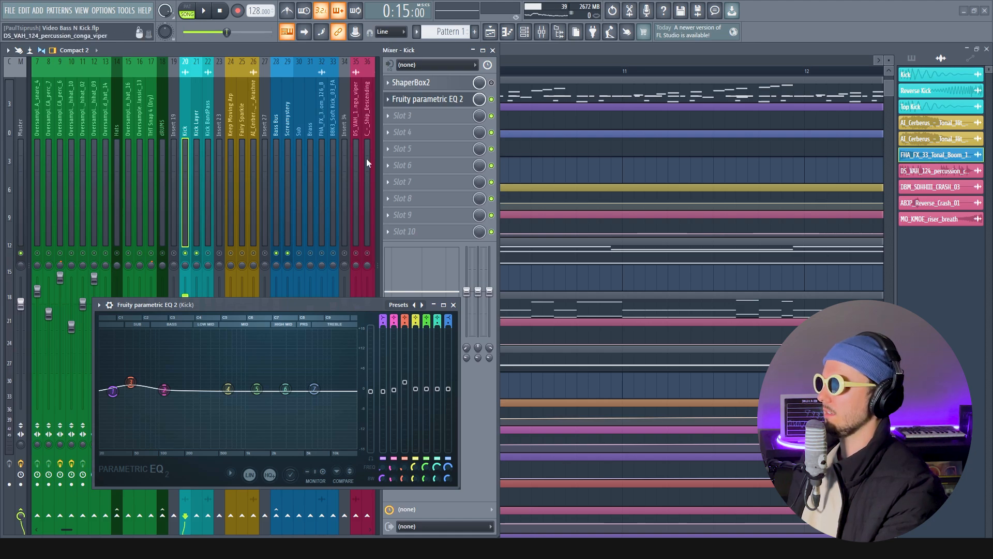
left_click(299, 127)
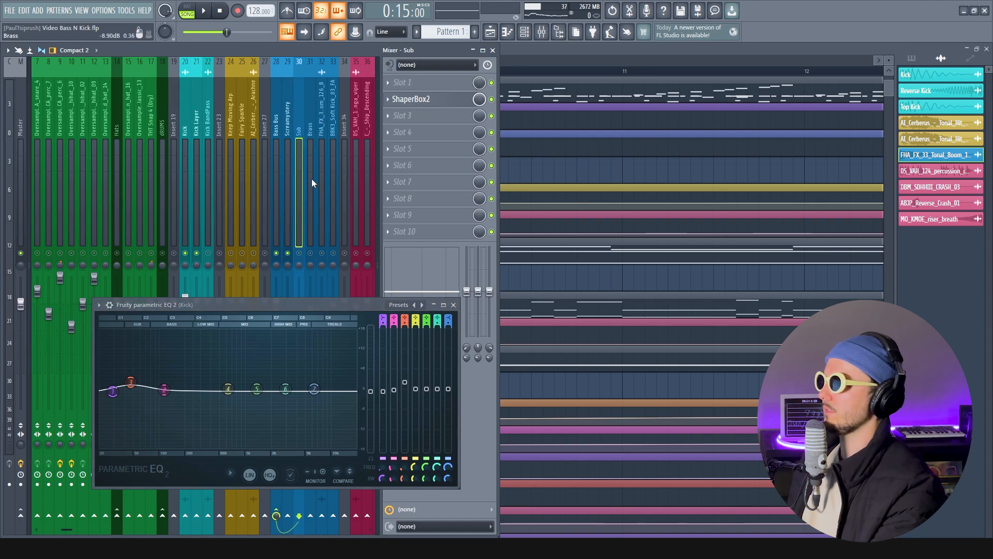
key("space")
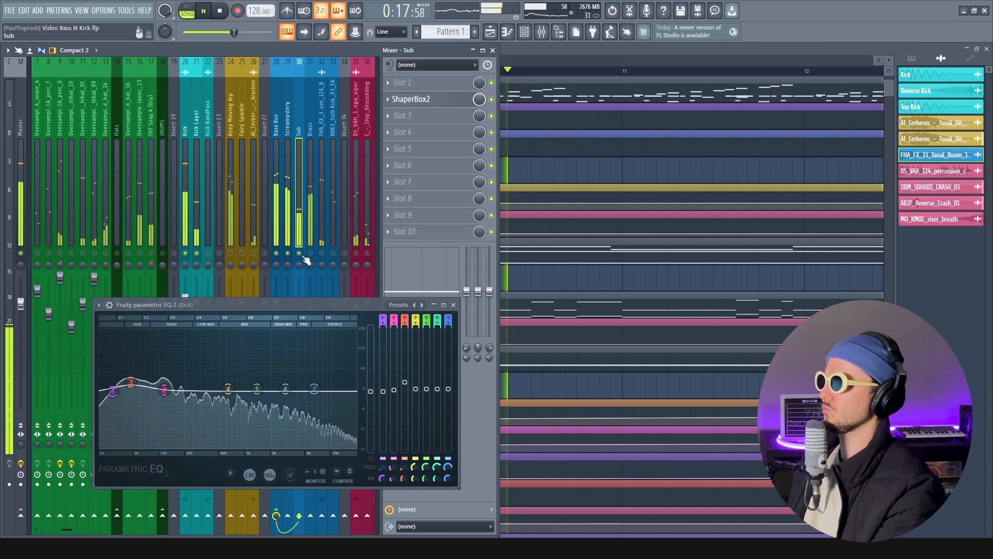
key("space")
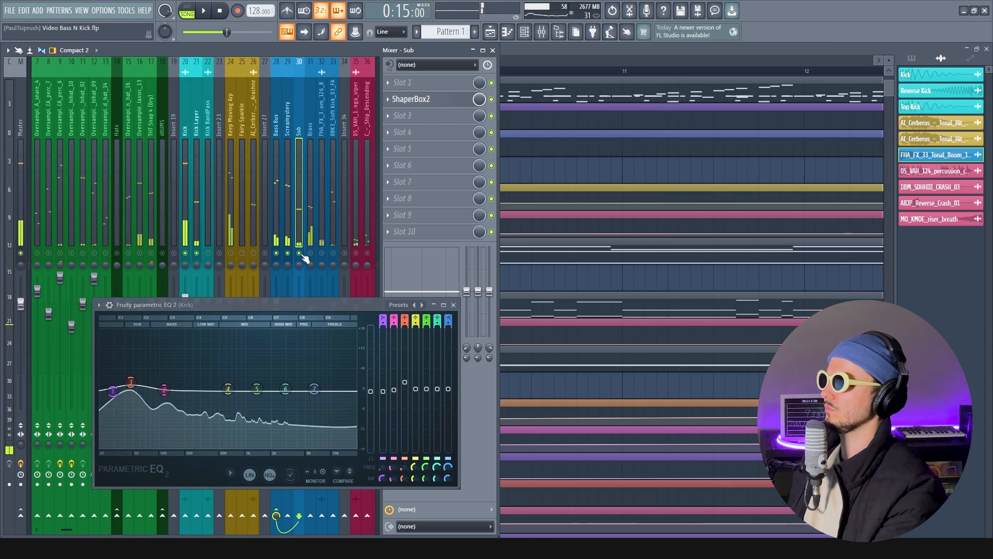
Unmute Brass with Screamystery and Sub muted, open its Fruity parametric EQ 2 beside the Kick's EQ, and audition it
left_click(309, 256)
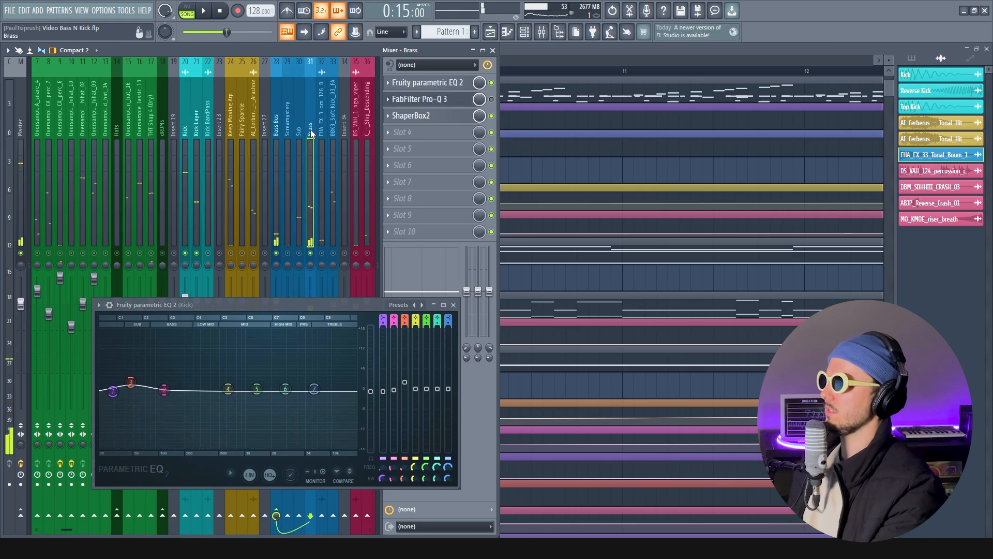
left_click(444, 85)
left_click_drag(582, 305, 591, 302)
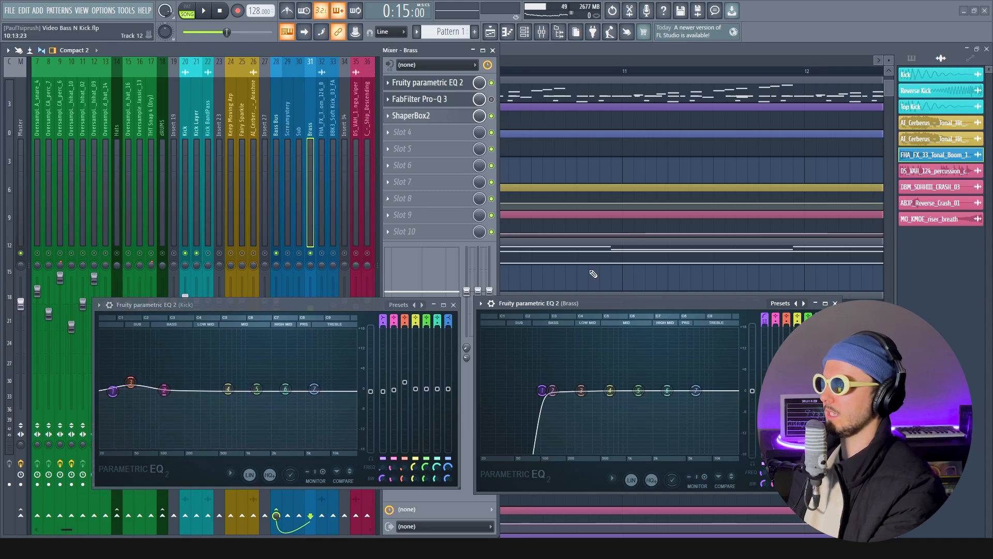
key("space")
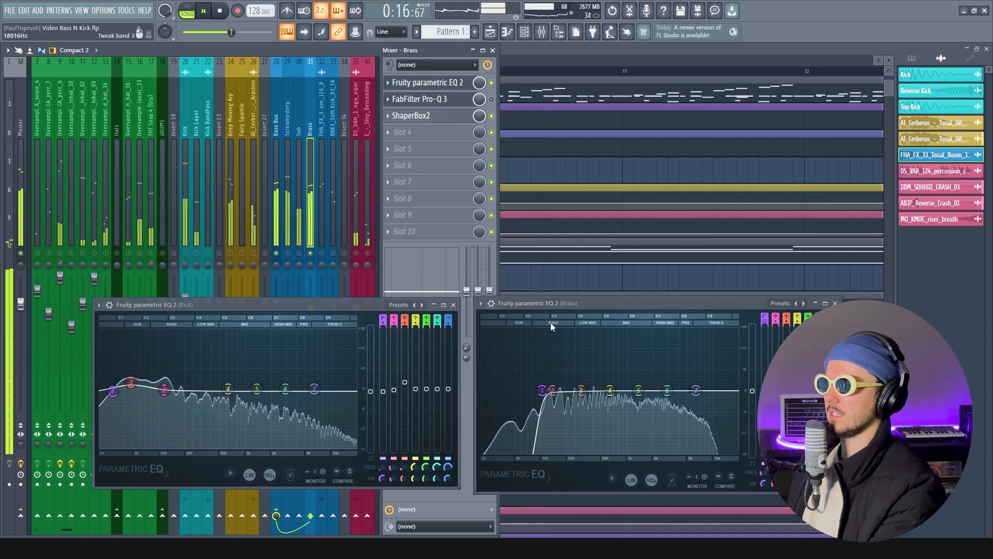
key("space")
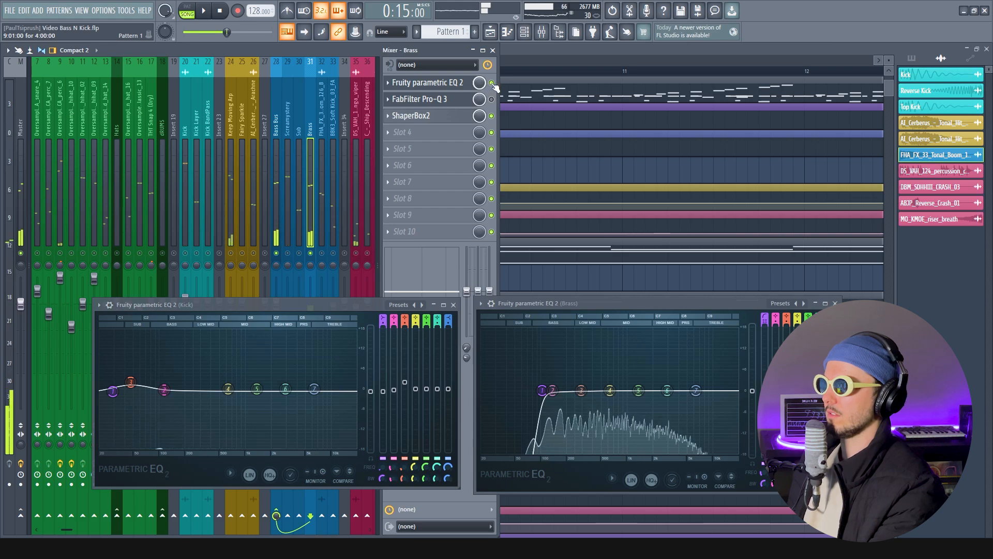
Audition Brass with its Fruity parametric EQ 2 bypassed together with the unmuted Sub and Screamystery, and re-enable the EQ
key("space")
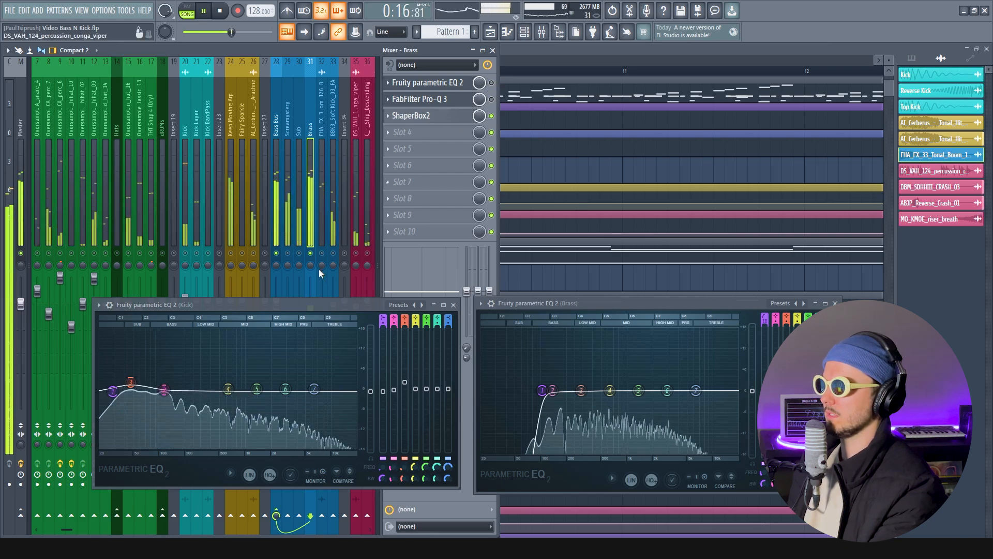
left_click(300, 253)
key("space")
key("space")
left_click(288, 253)
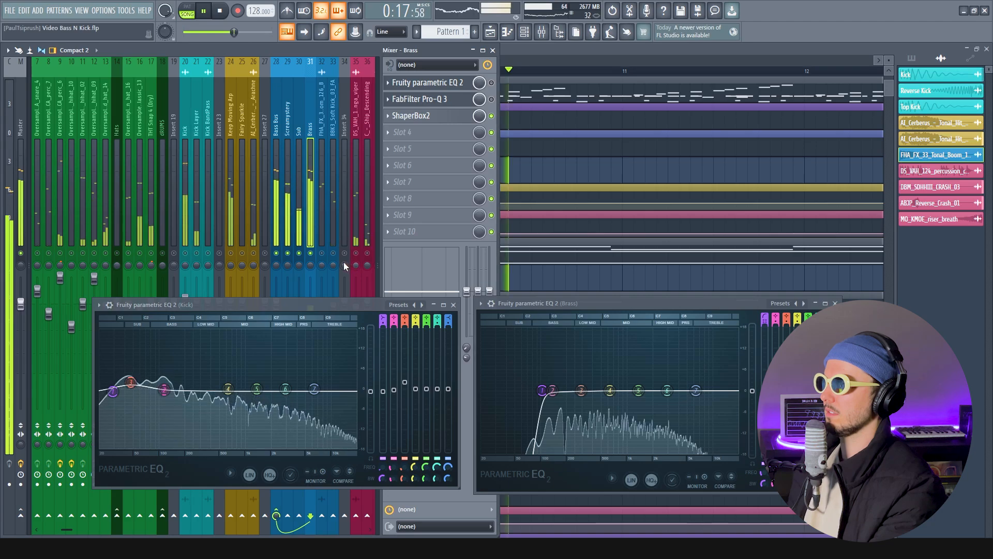
key("space")
left_click(492, 82)
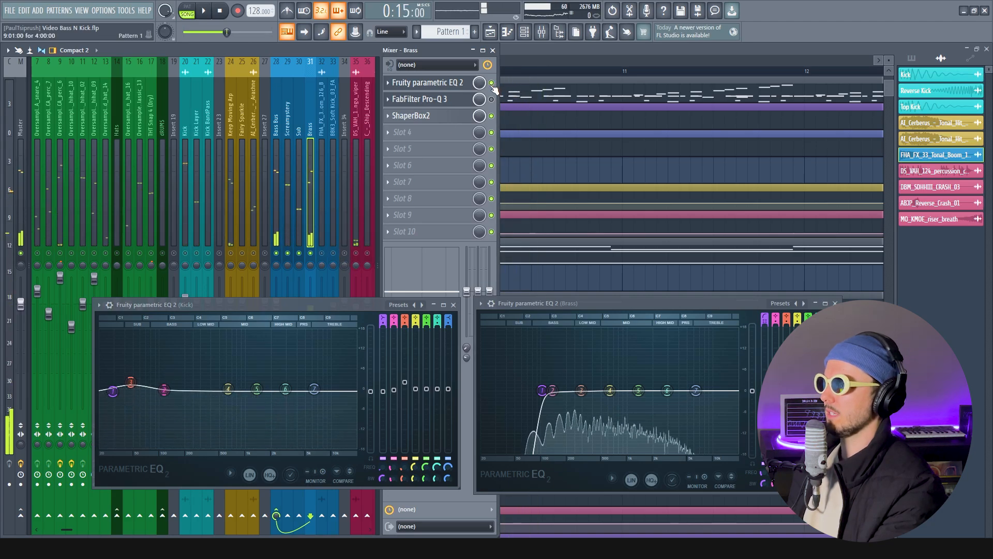
Inspect the FabFilter Pro-Q 3 low cut on Brass and remove the plugin from its effect slot
left_click(434, 101)
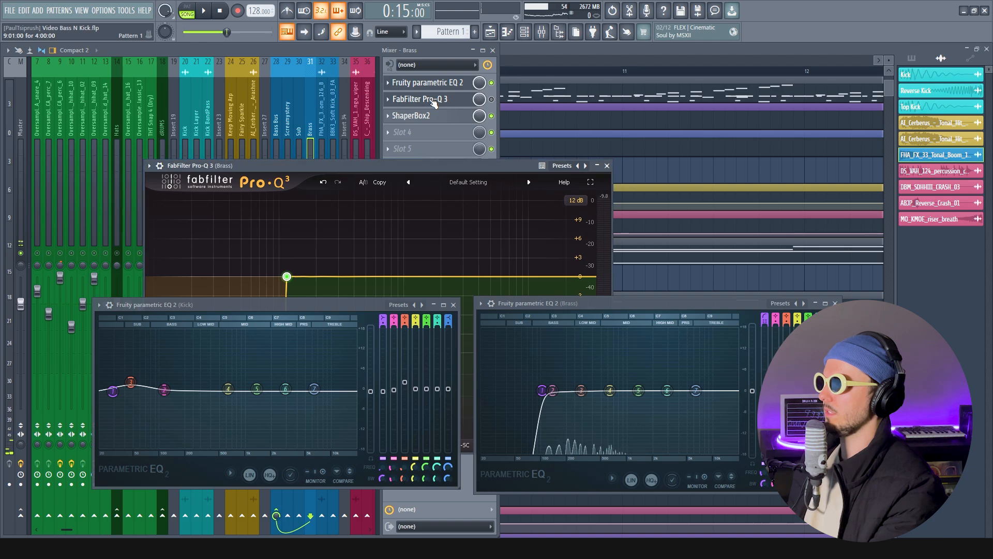
left_click_drag(415, 164, 526, 74)
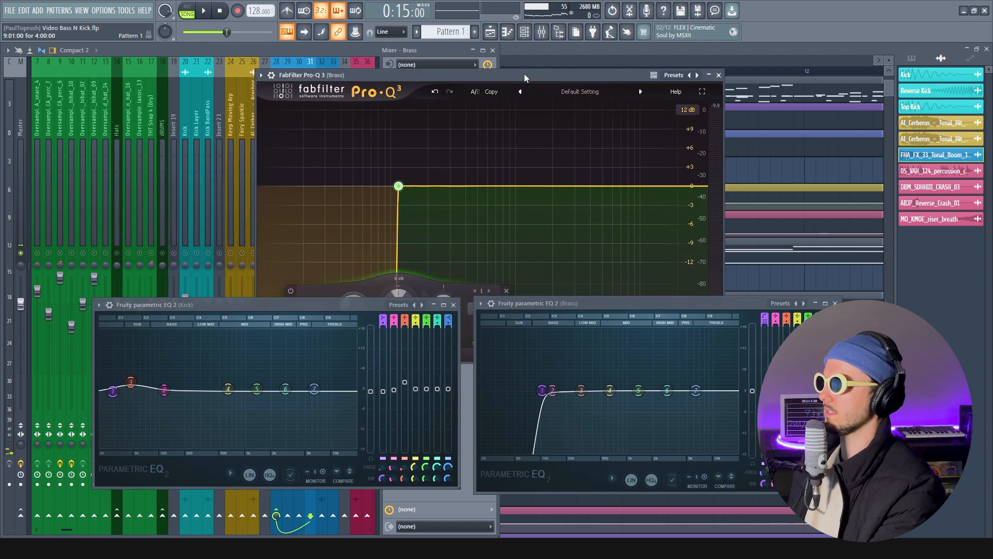
left_click(718, 77)
left_click(393, 99)
left_click(405, 120)
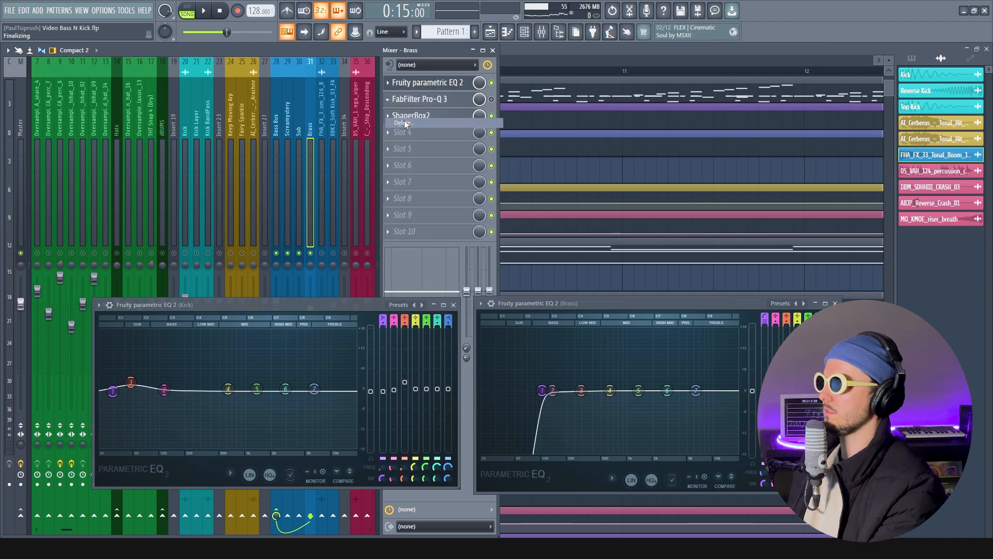
Examine the low shelf band in the Fruity parametric EQ 2 of FHA_FX_33_Tonal_Boom_126_B above the Kick's EQ, and close that EQ
left_click(324, 128)
scroll(332, 234, "down", 1)
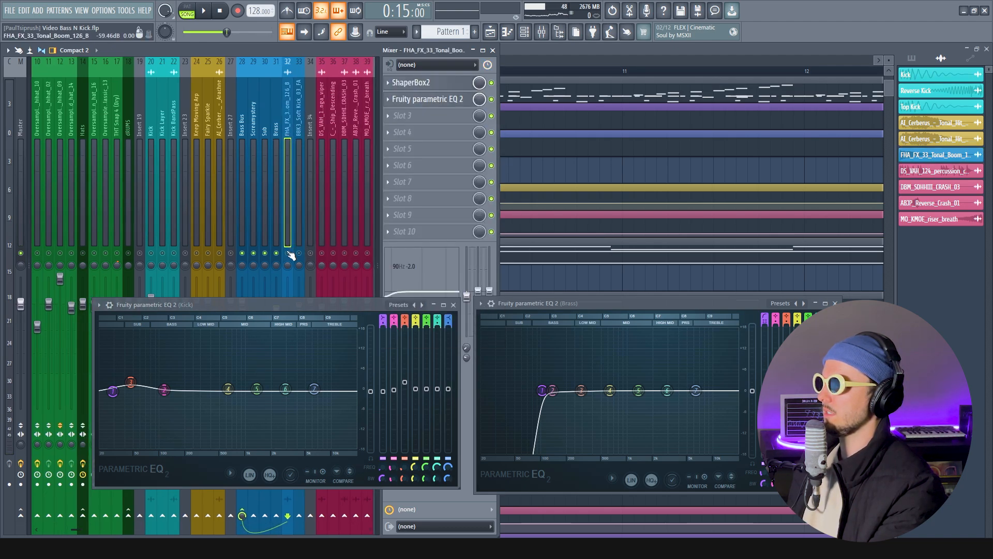
left_click(444, 106)
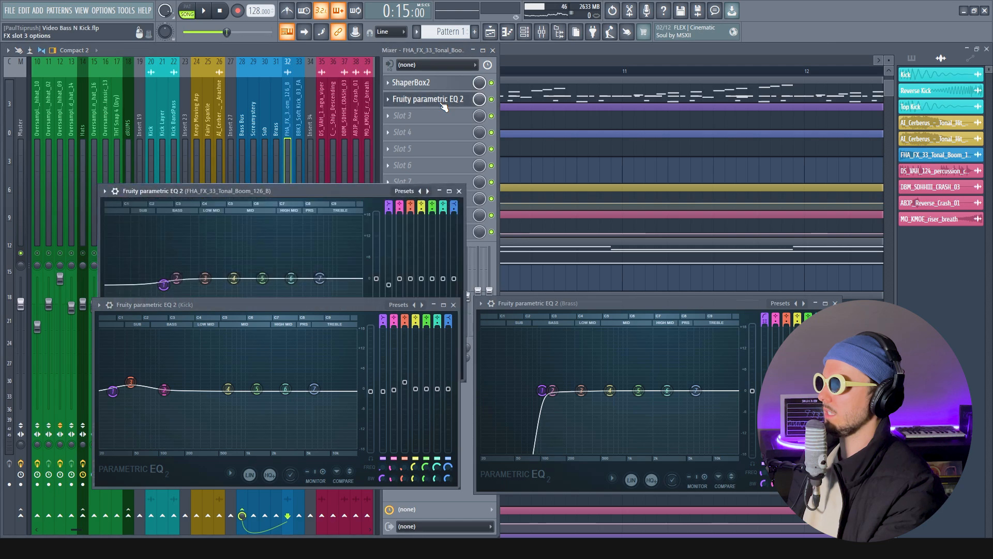
left_click_drag(220, 190, 212, 103)
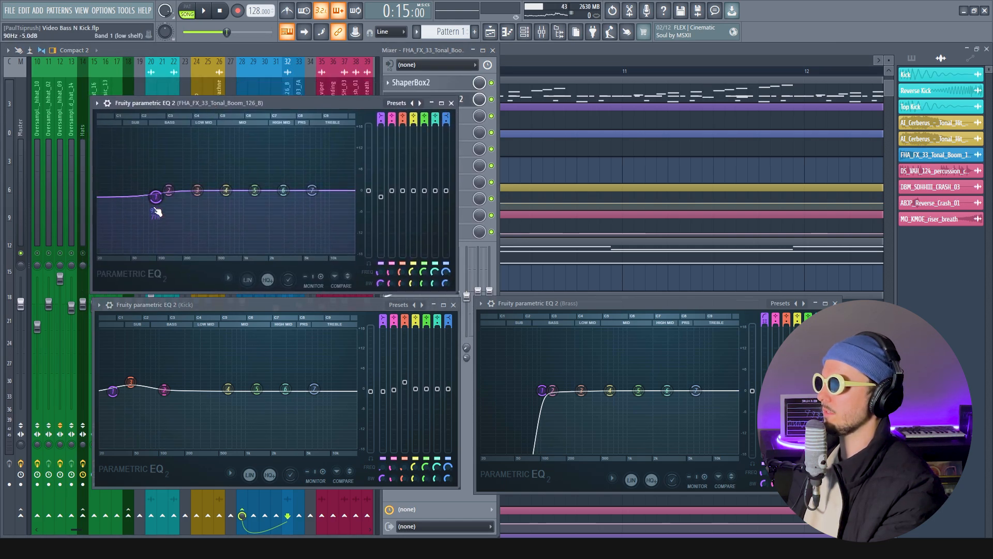
mouse_move(158, 209)
left_mouse_down()
mouse_move(128, 222)
mouse_move(163, 205)
left_mouse_up()
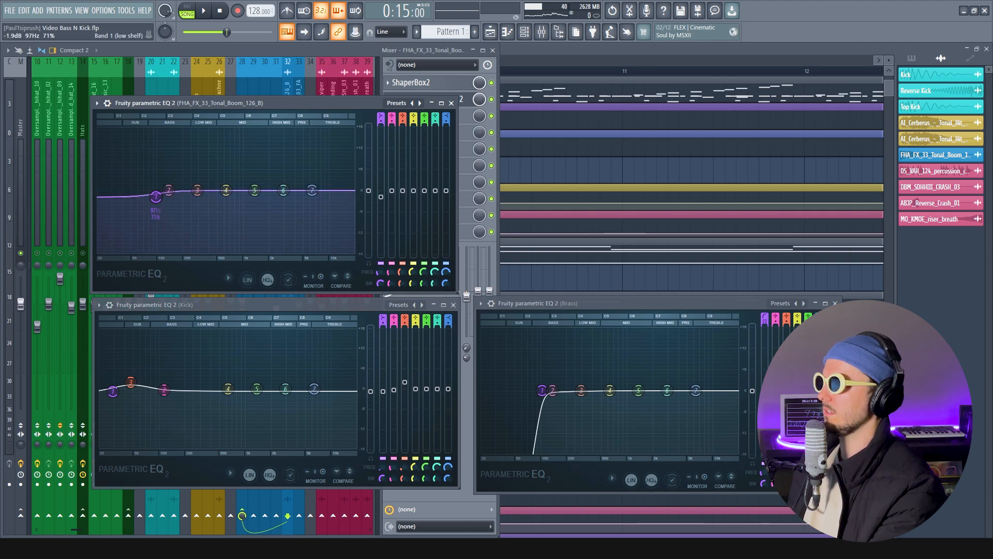
left_click(451, 103)
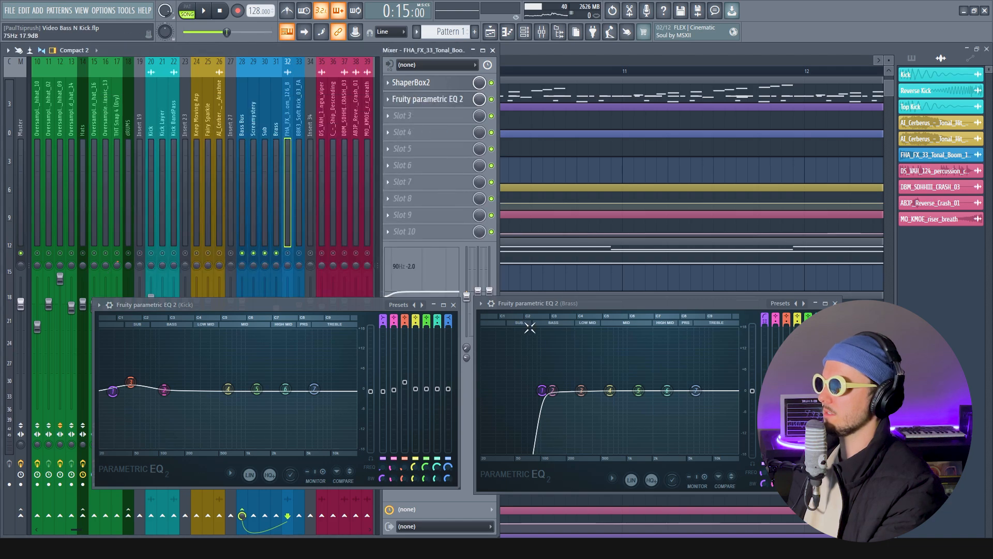
Close Brass's EQ and audition FHA_FX_33_Tonal_Boom_126_B as the only unmuted layer under the Bass Bus
left_click(539, 306)
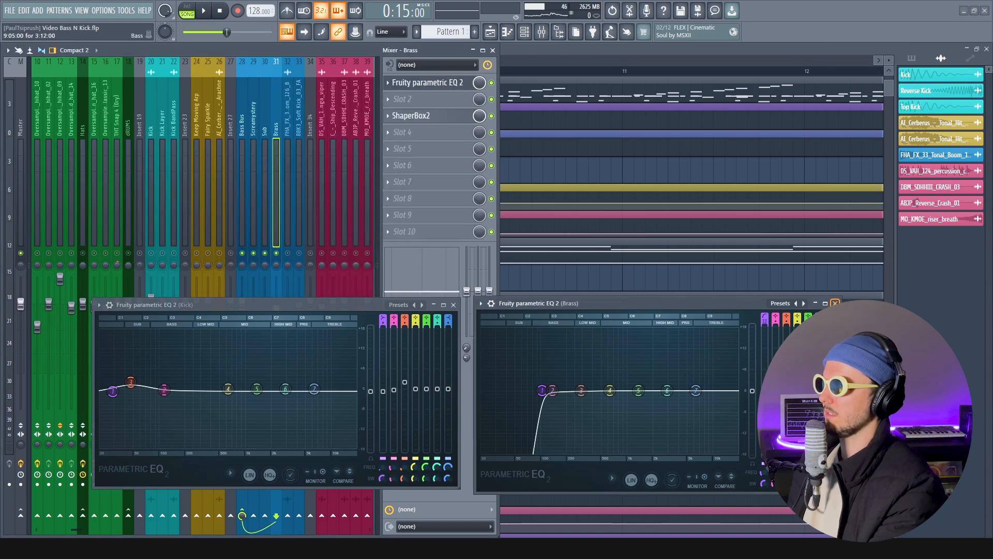
left_click(835, 303)
left_click(290, 131)
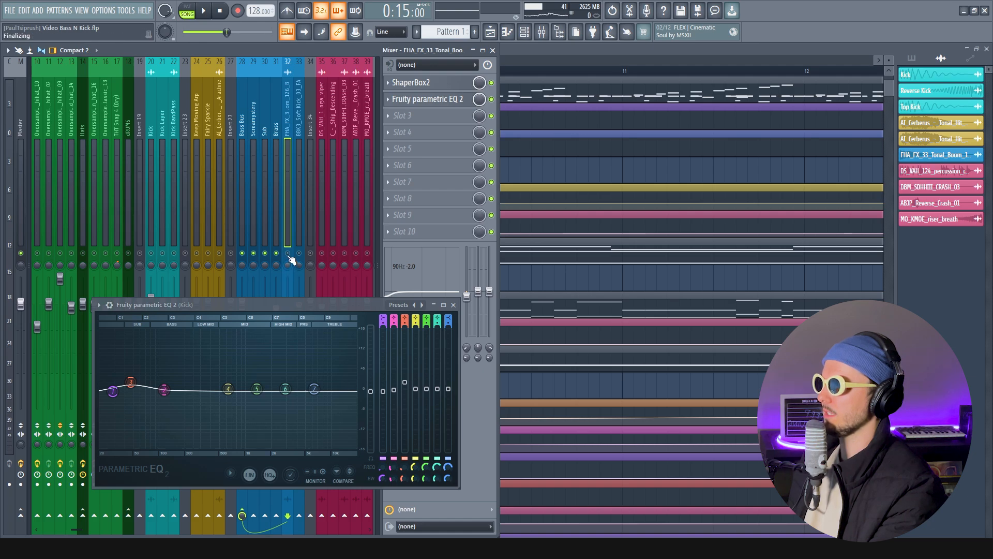
key("space")
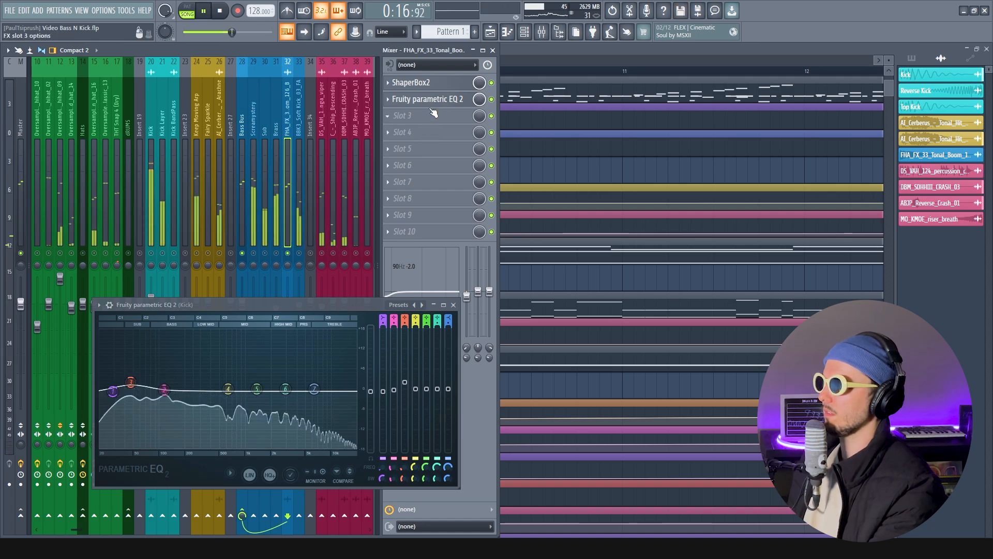
key("space")
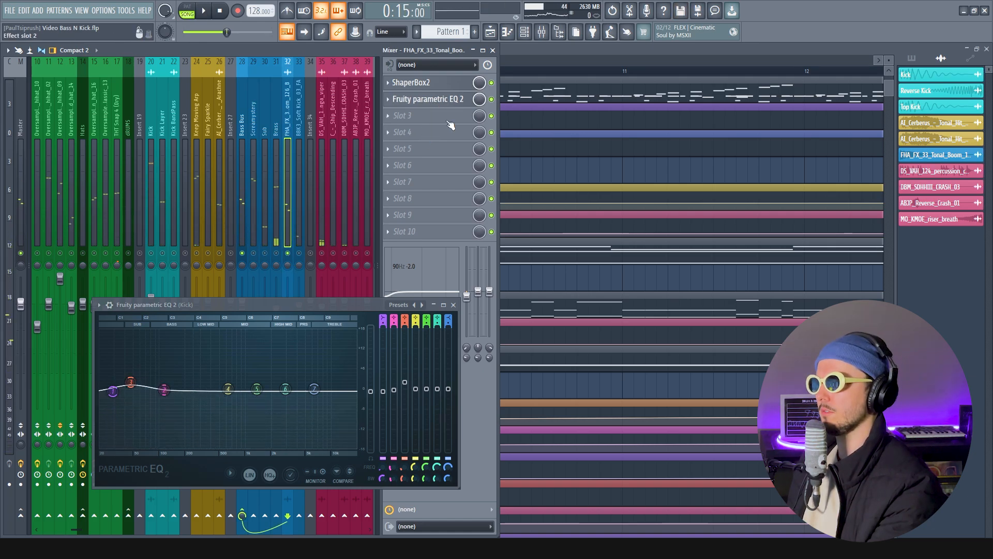
Move the Kick's EQ window clear of the faders and step through the bass layer tracks to review their effects
left_click_drag(333, 307, 333, 324)
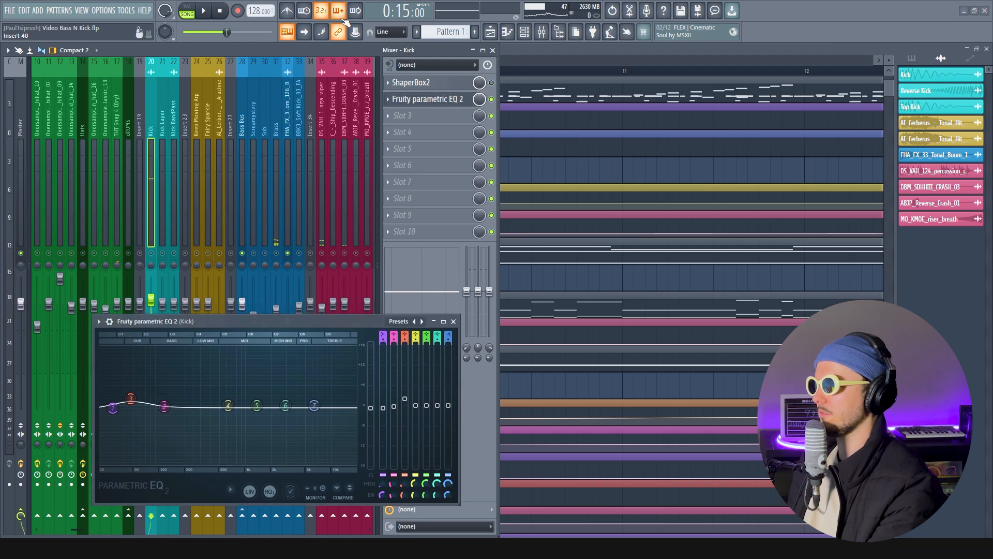
left_click(298, 127)
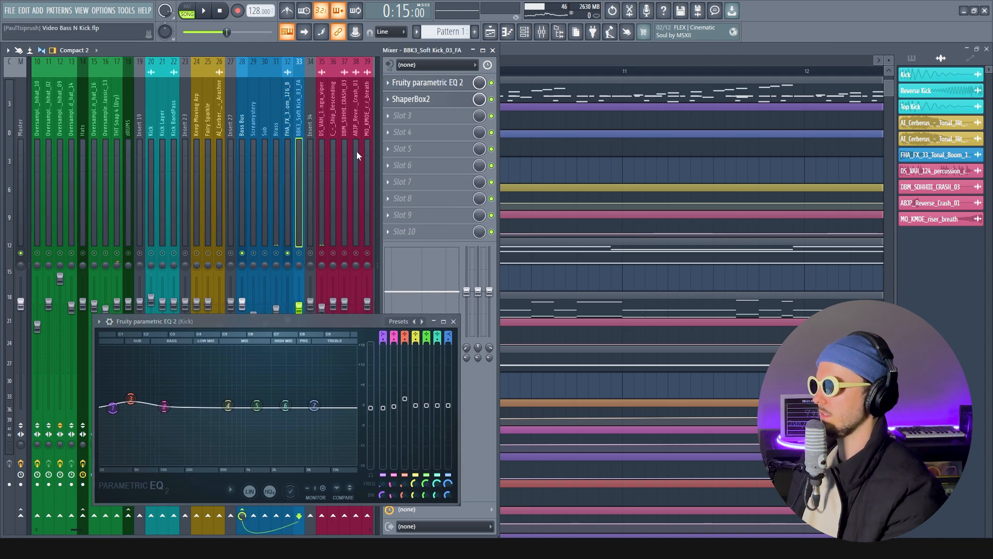
key("Left")
key("Left")
key("Left")
key("Left")
key("Right")
key("Right")
key("Right")
key("Right")
key("Left")
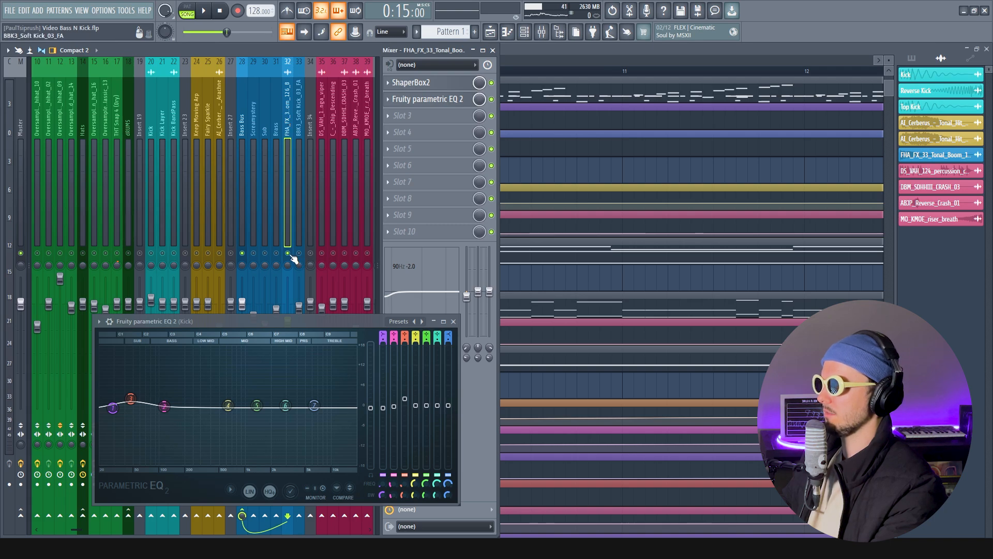
Audition BBK3_Soft Kick_03_FA as the only unmuted bass layer, comparing its Fruity parametric EQ 2 with the Kick's, and close both EQs
left_click(299, 123)
key("space")
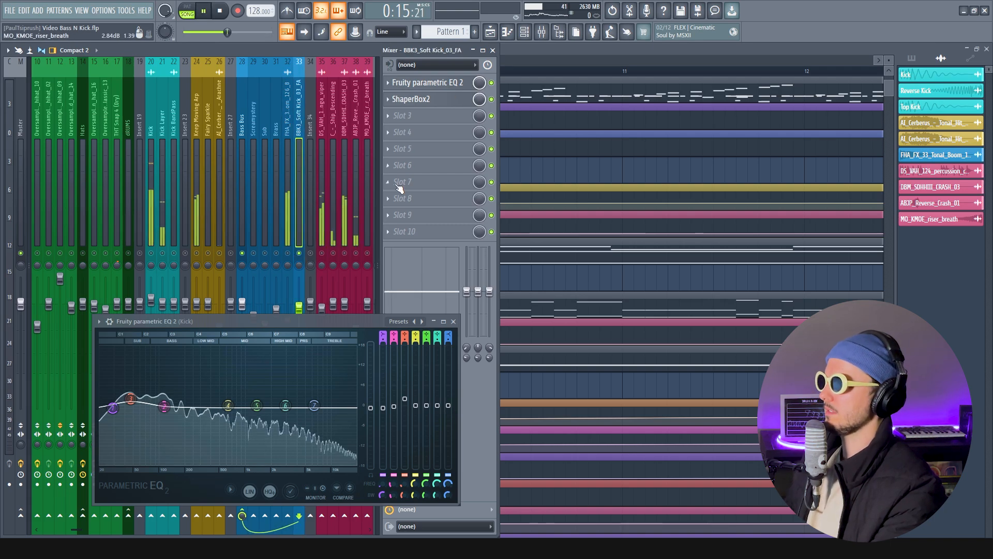
left_click(427, 83)
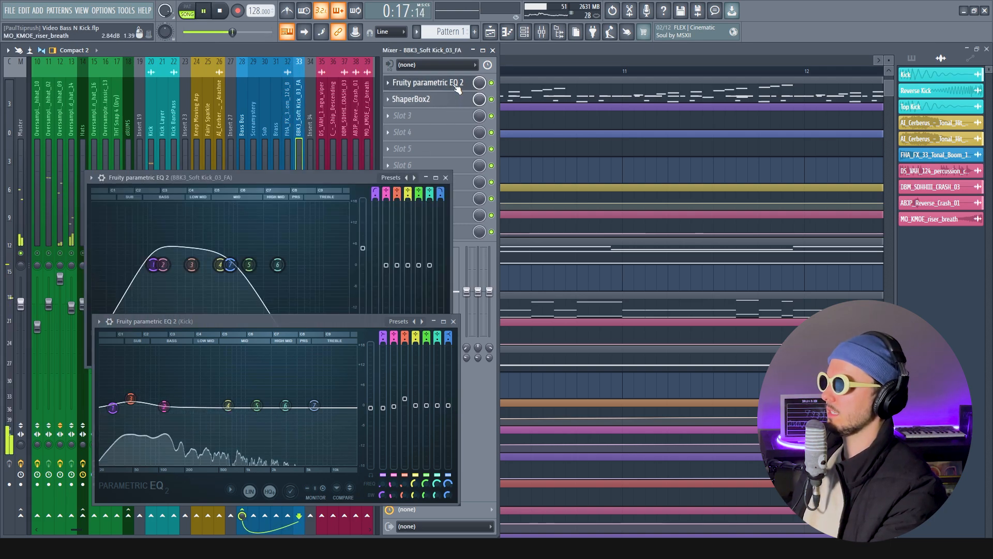
left_click_drag(299, 179, 300, 109)
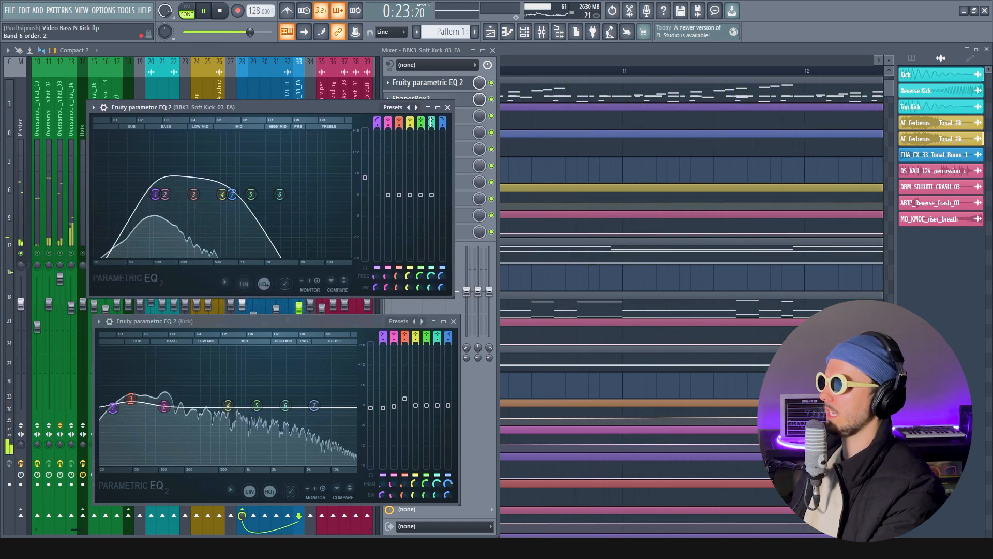
left_click(447, 107)
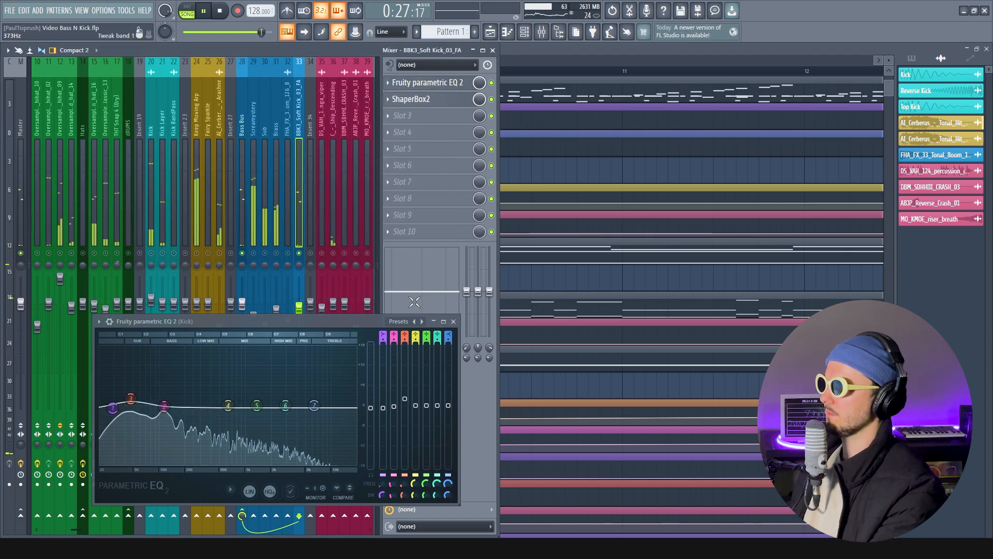
left_click(454, 321)
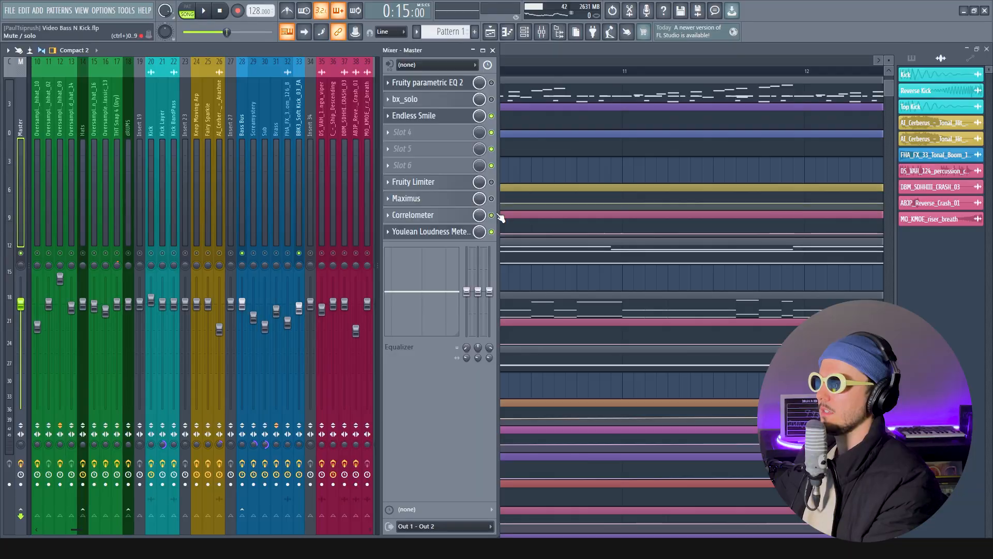
Open the Correlometer on the Master, place it beside the mixer over the playlist, and select the Screamystery track
left_click(432, 217)
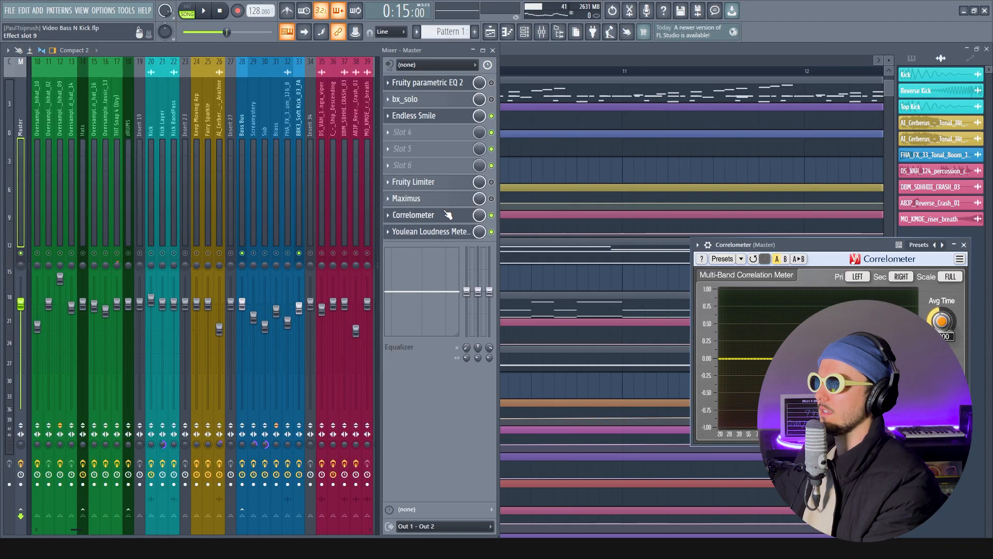
left_click_drag(768, 251, 689, 135)
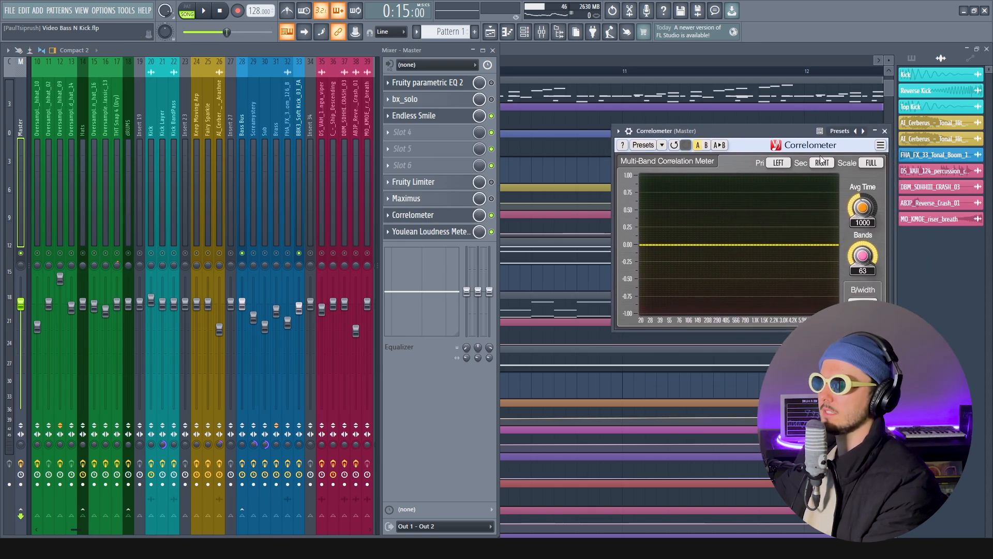
left_click_drag(788, 135, 772, 128)
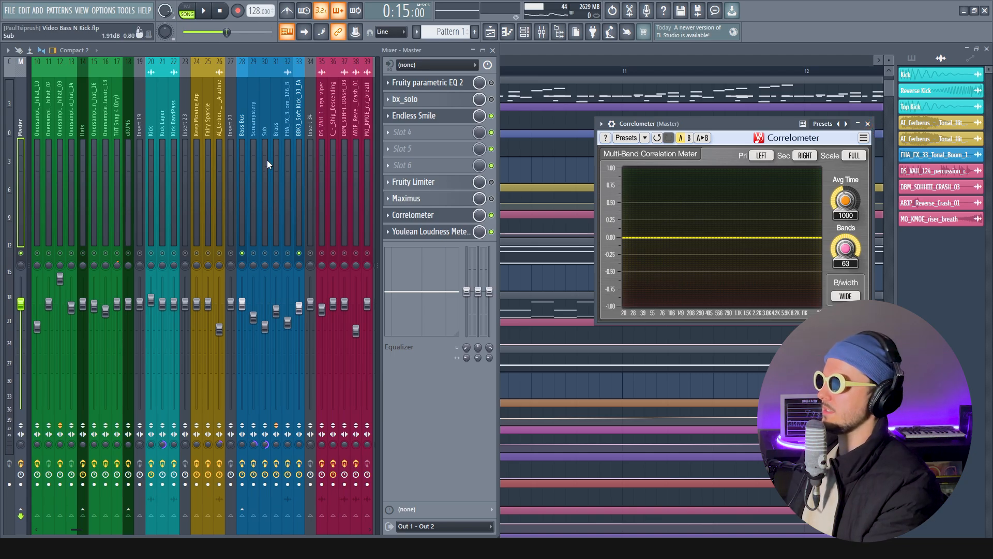
left_click(255, 125)
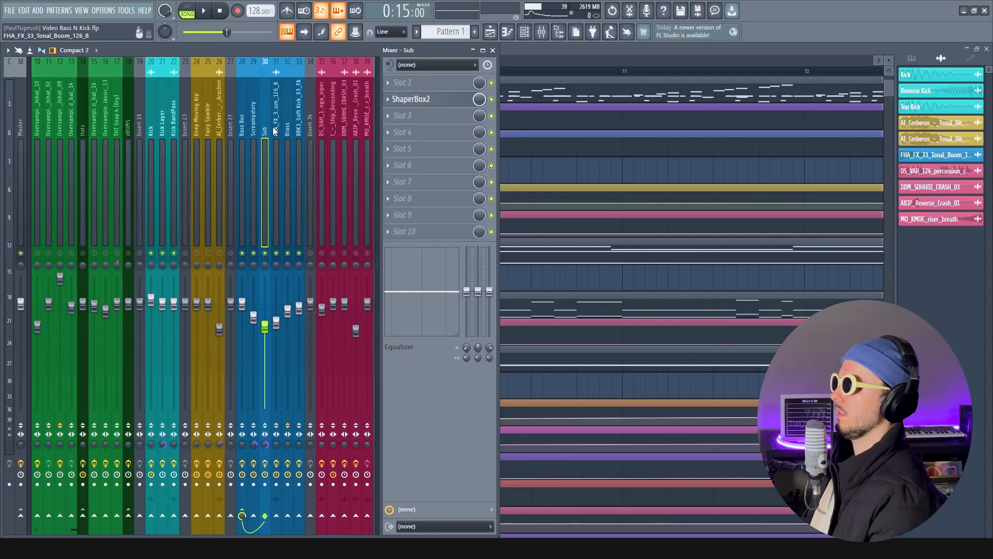
Open ShaperBox2 on Screamystery to examine its sidechain volume curve, and close the plugin
left_click(276, 131)
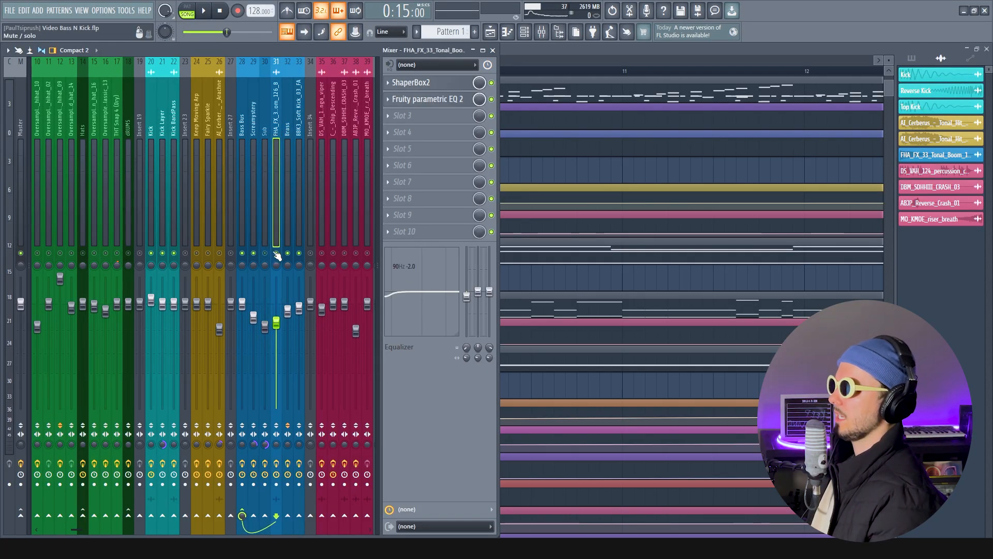
left_click(254, 116)
left_click(452, 135)
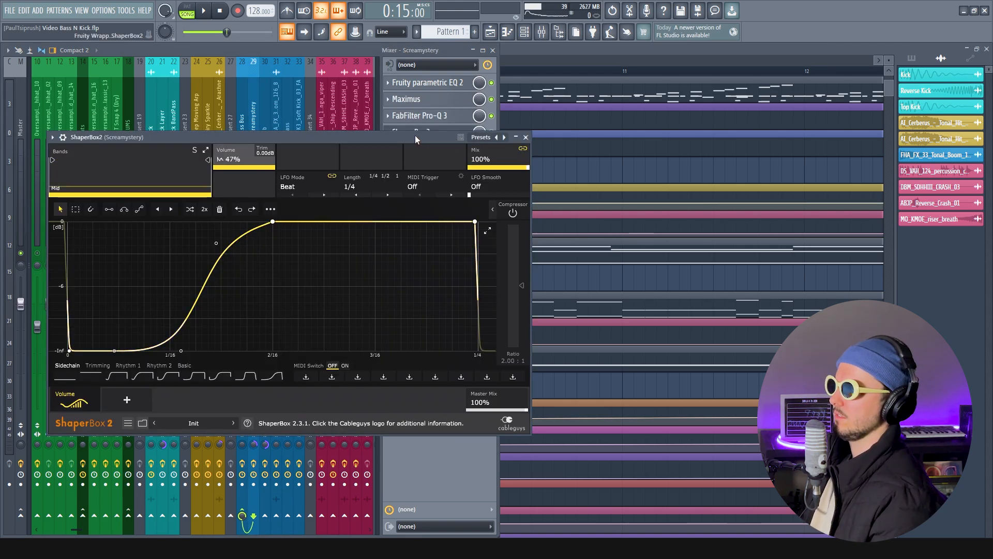
left_click_drag(415, 139, 597, 149)
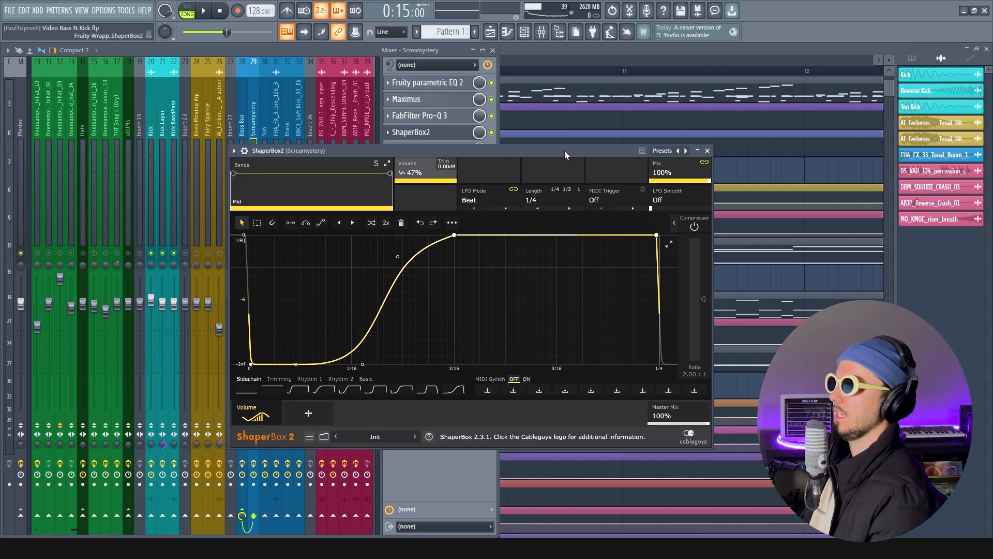
left_click(707, 150)
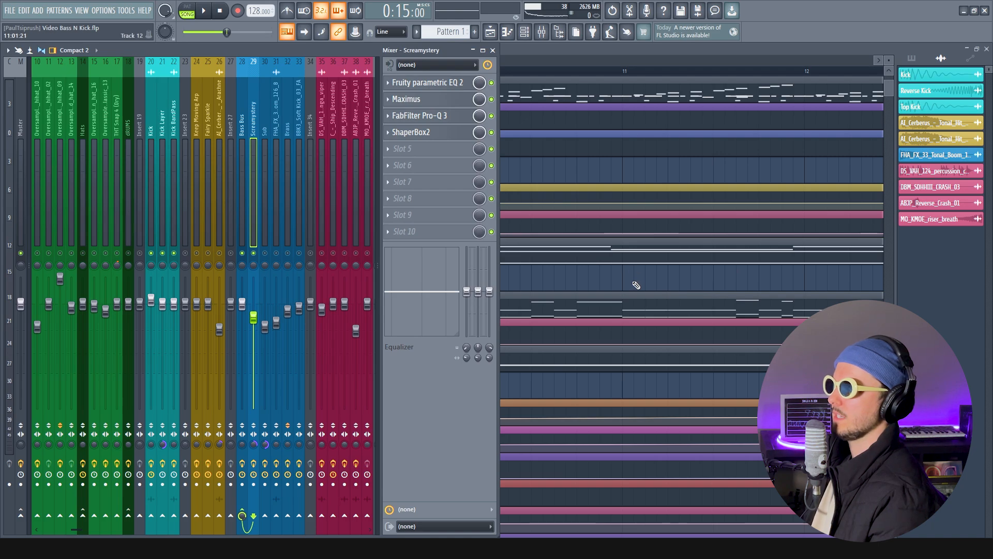
Reopen ShaperBox2 on Screamystery, move its window clear of the mixer tracks, and briefly start and stop playback
left_click(417, 133)
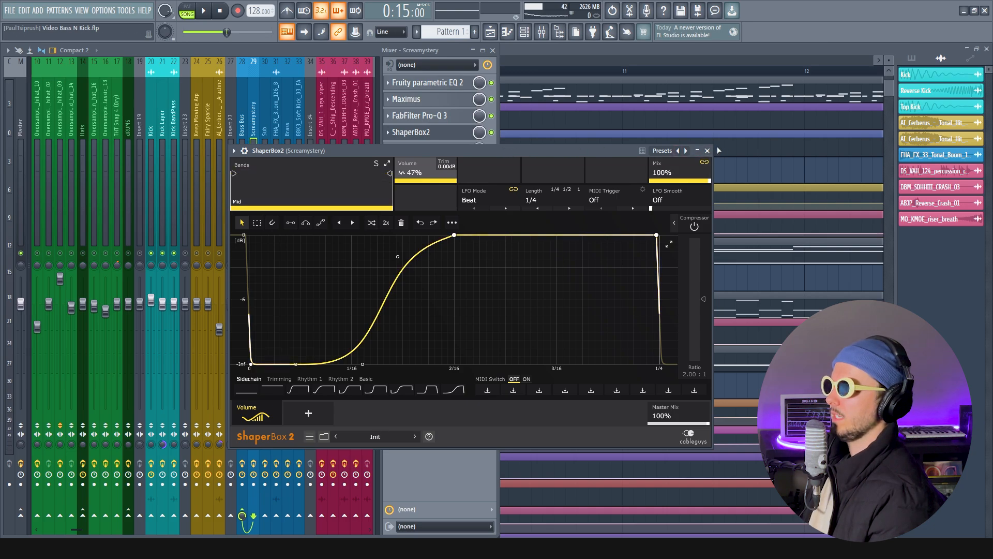
left_click_drag(588, 151, 751, 159)
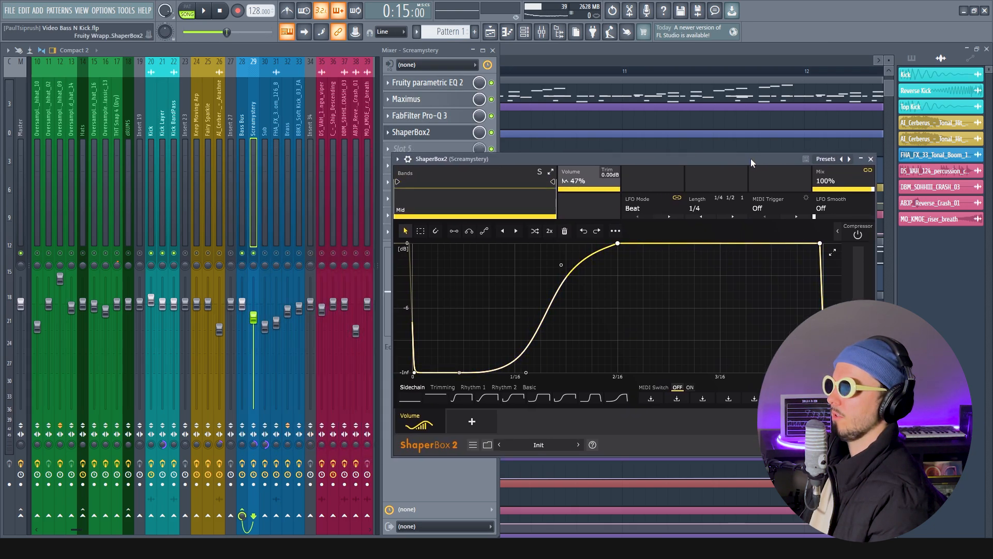
key("space")
key("space")
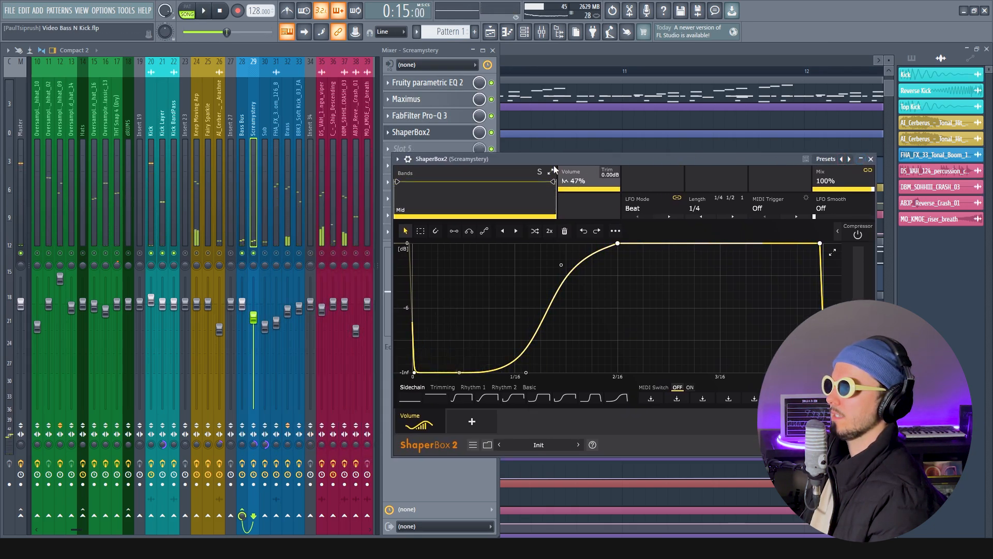
Mute the Kick and Kick Layer tracks, play the song to audition the sidechained bass, and stop with the mixer back in view
left_click(159, 262)
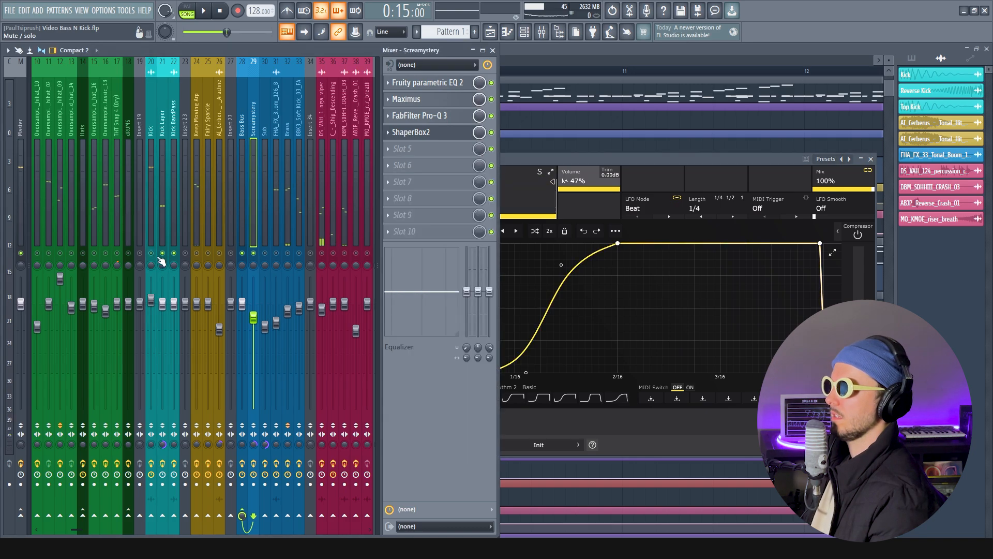
key("space")
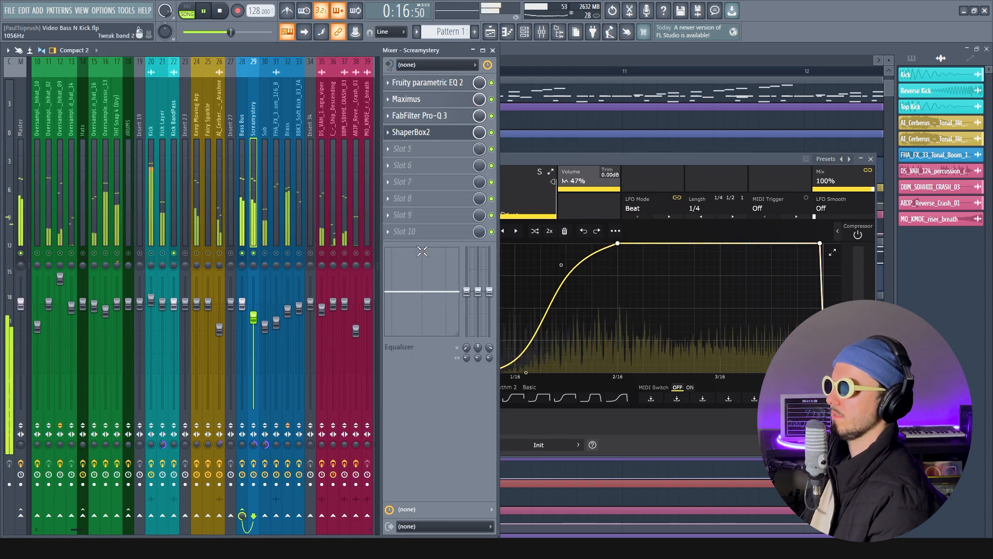
left_click(660, 146)
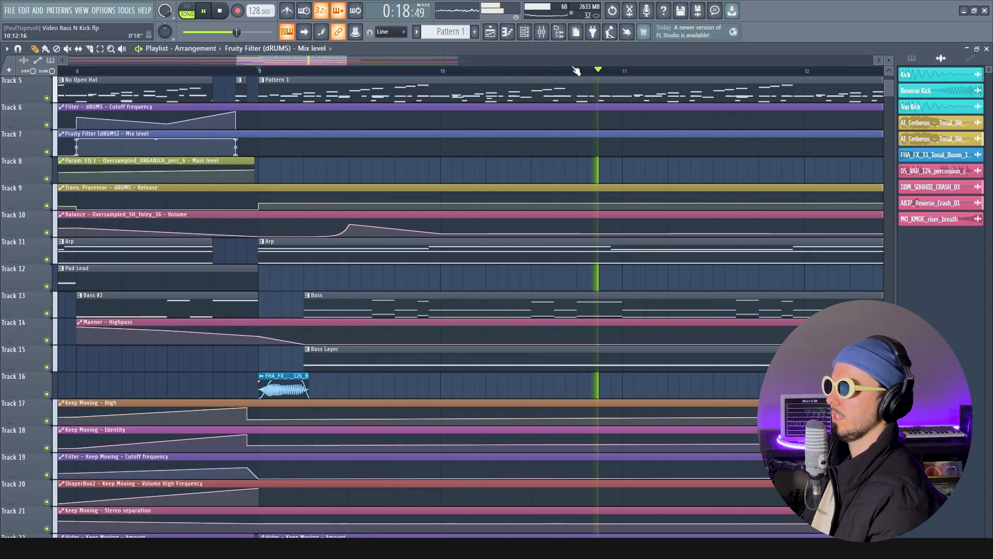
left_click(538, 32)
left_click(540, 33)
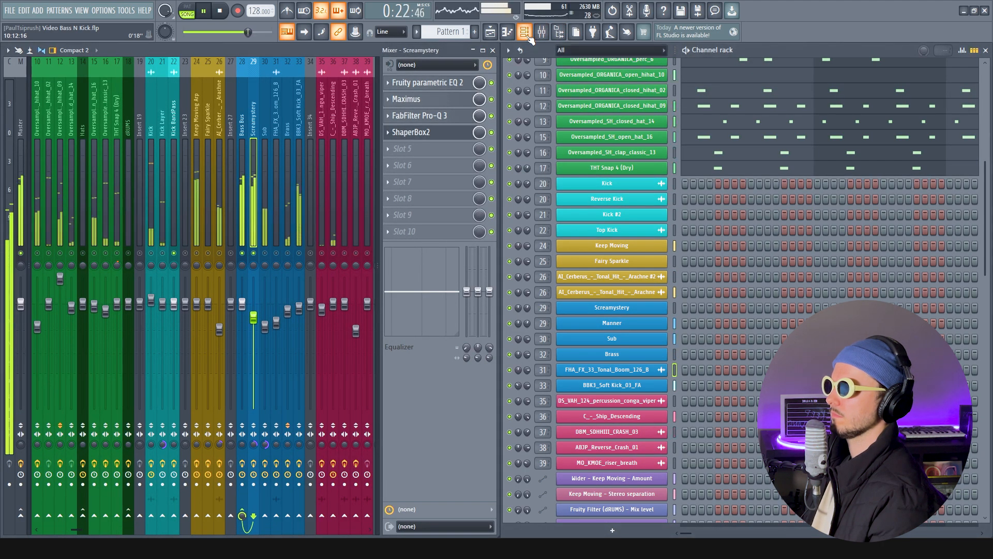
left_click(524, 32)
key("space")
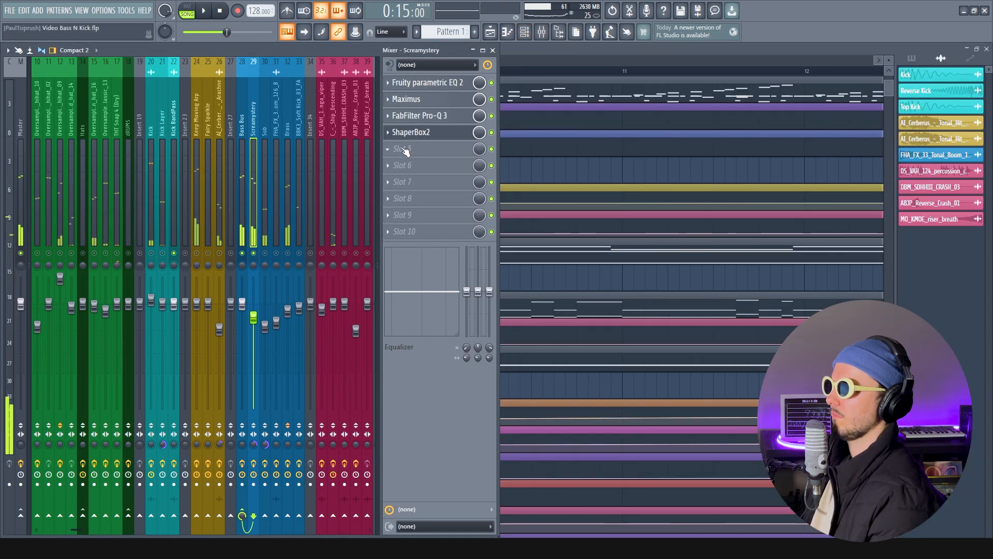
Place Screamystery's ShaperBox2 beside the mixer, play the song to watch its ducking curve, and select the Kick track
left_click(423, 137)
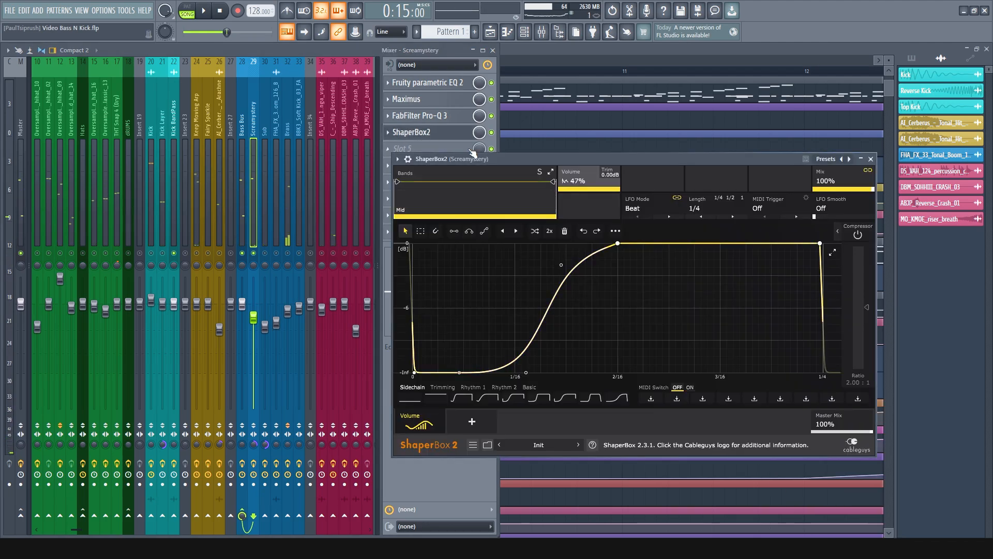
left_click_drag(490, 158, 591, 215)
left_click(498, 215)
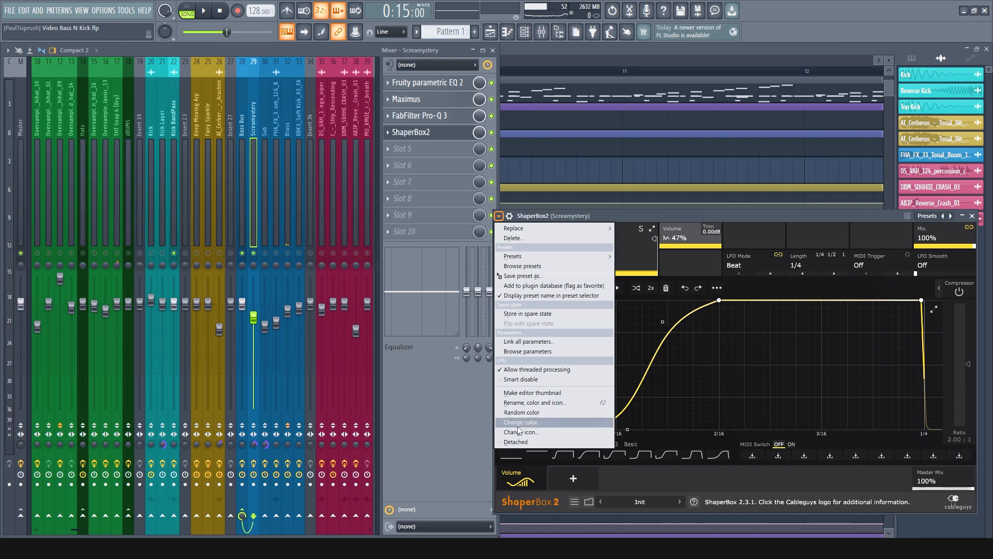
key("space")
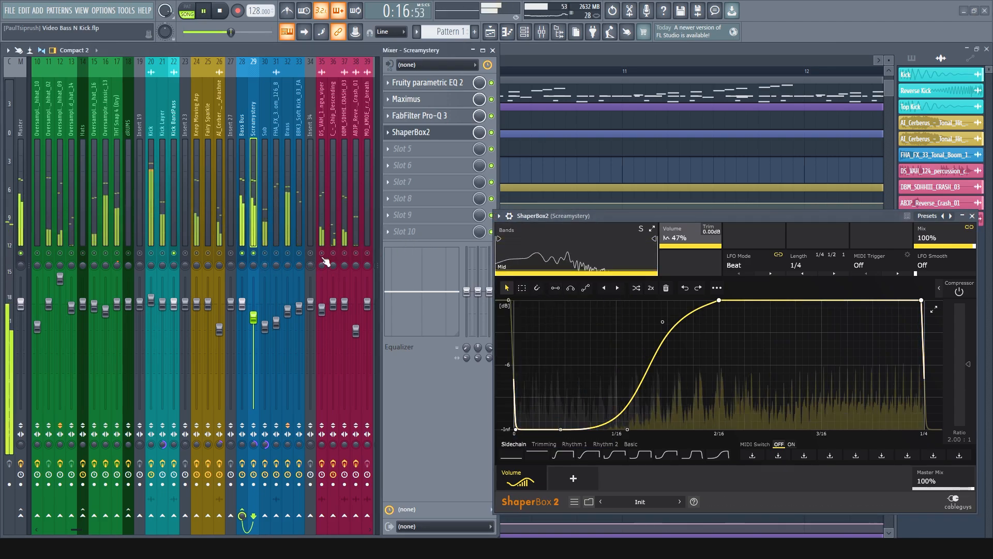
left_click(157, 126)
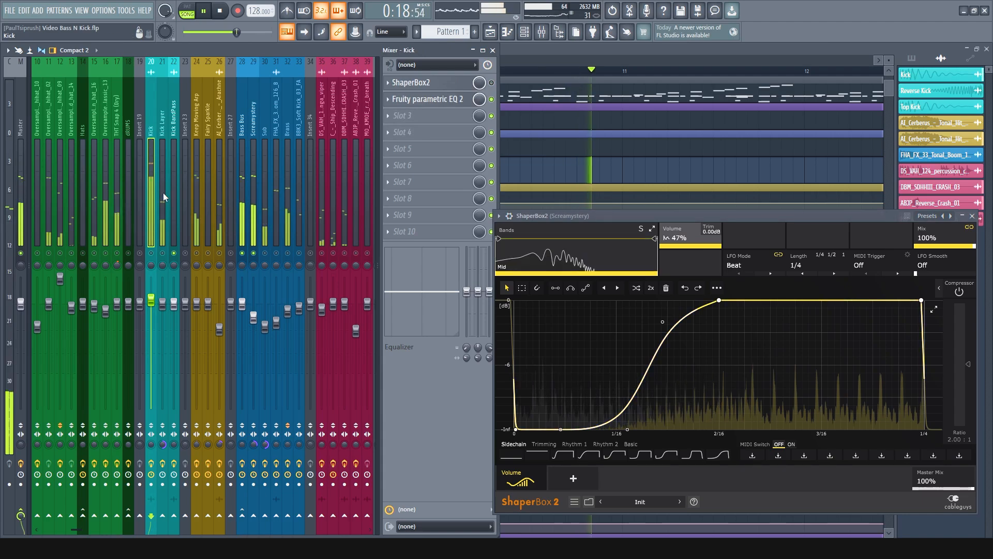
key("space")
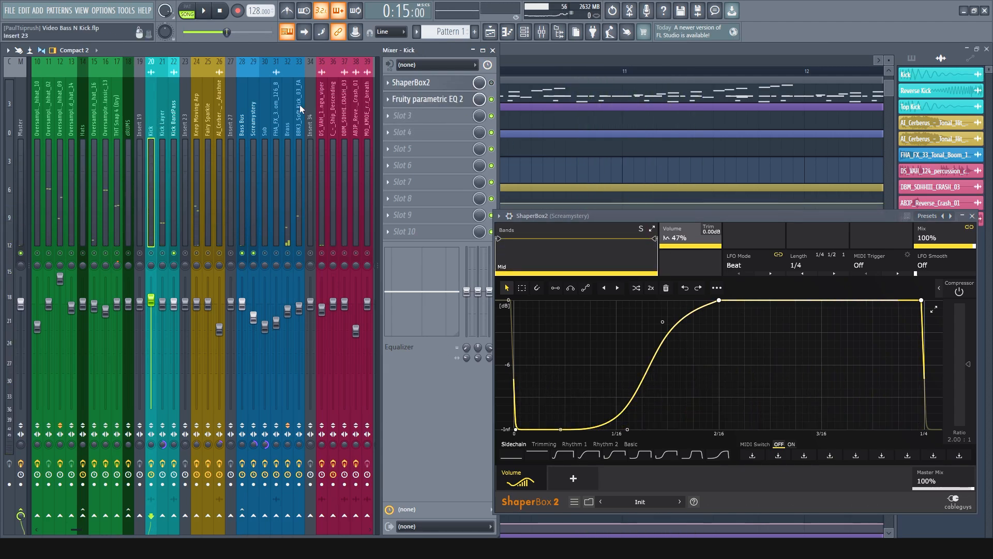
Open the Kick's ShaperBox2, line it up beside Screamystery's for comparison, and enable the effect on the Kick
left_click(427, 83)
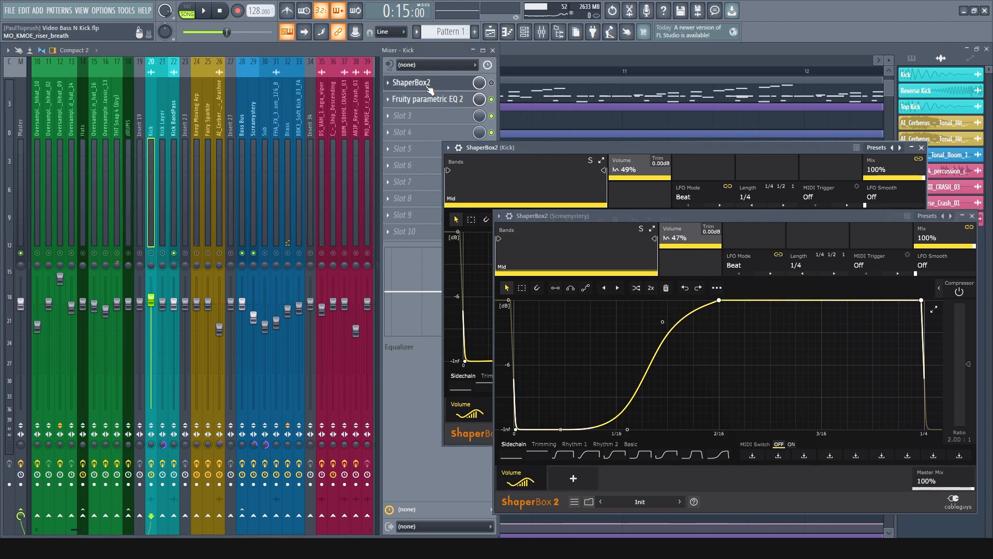
left_click_drag(619, 145, 221, 205)
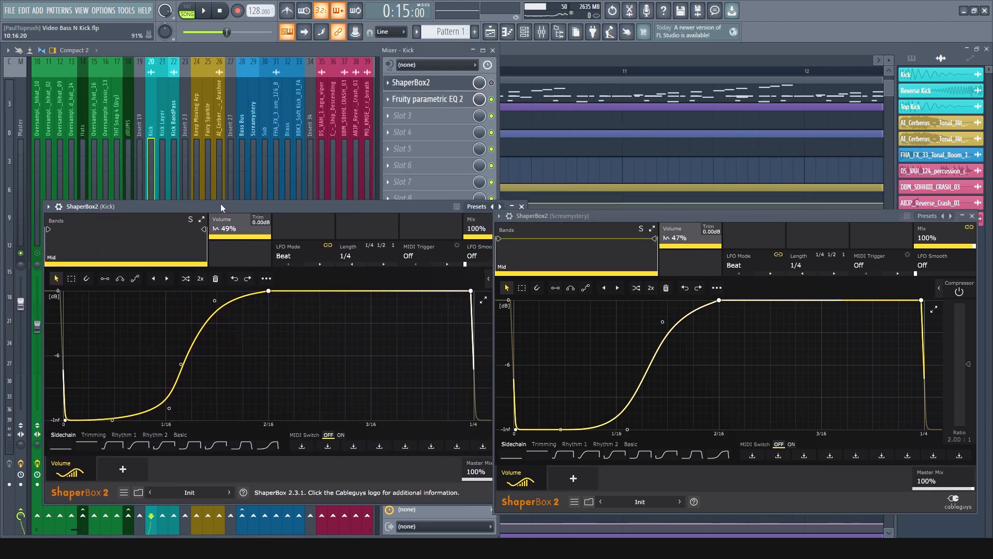
left_click(491, 83)
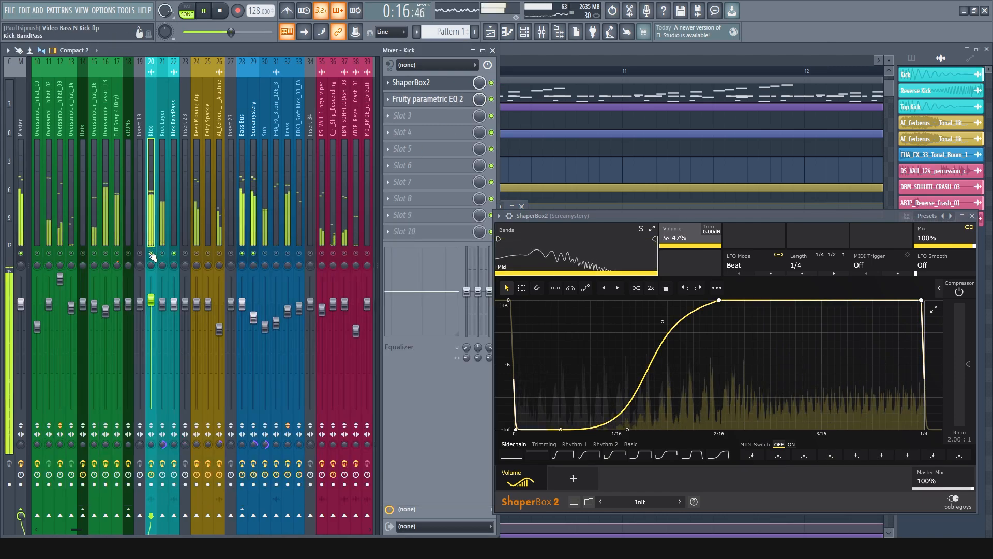
Mute Screamystery and play the song with the Kick's and Screamystery's ShaperBox2 windows side by side to compare their waveforms
left_click(427, 85)
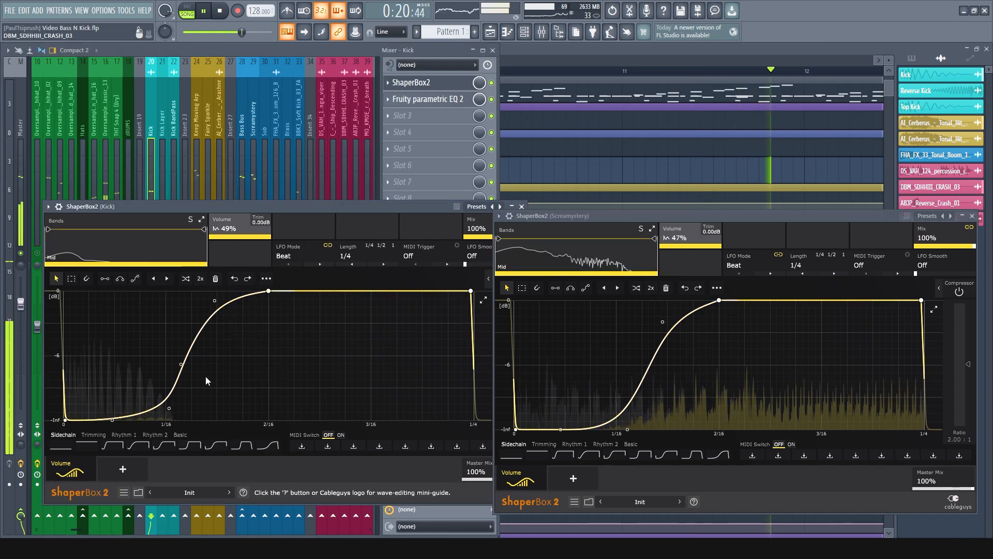
left_click_drag(312, 206, 530, 81)
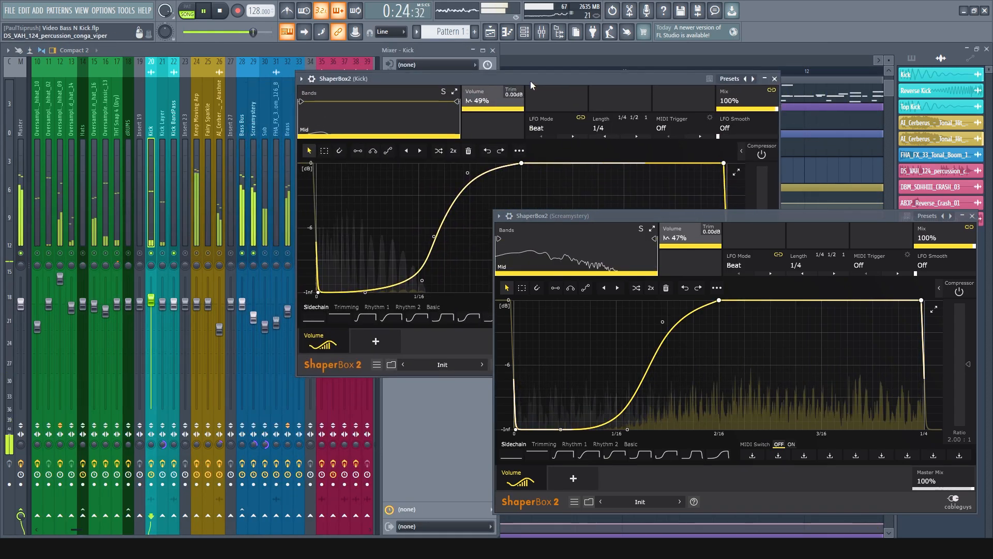
left_click(253, 253)
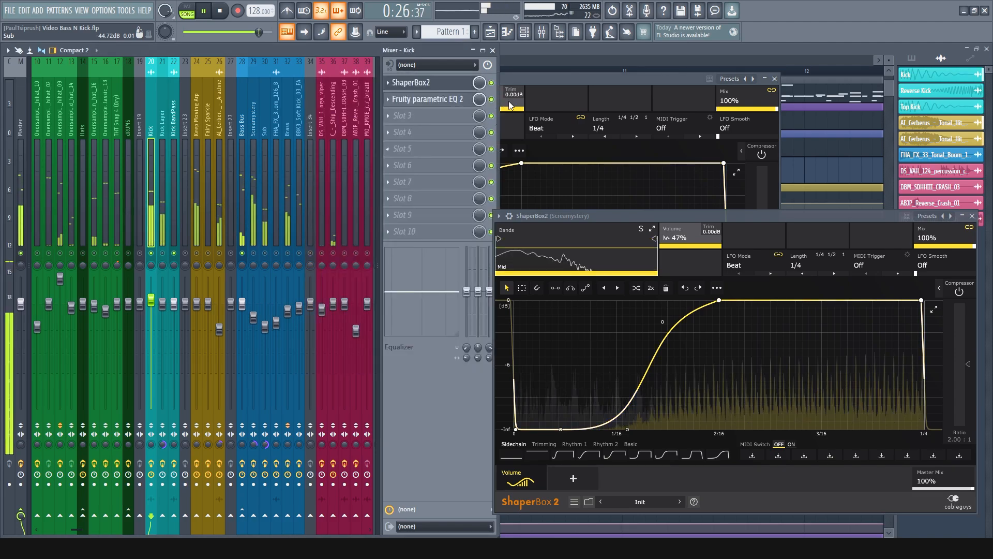
left_click_drag(551, 77, 309, 188)
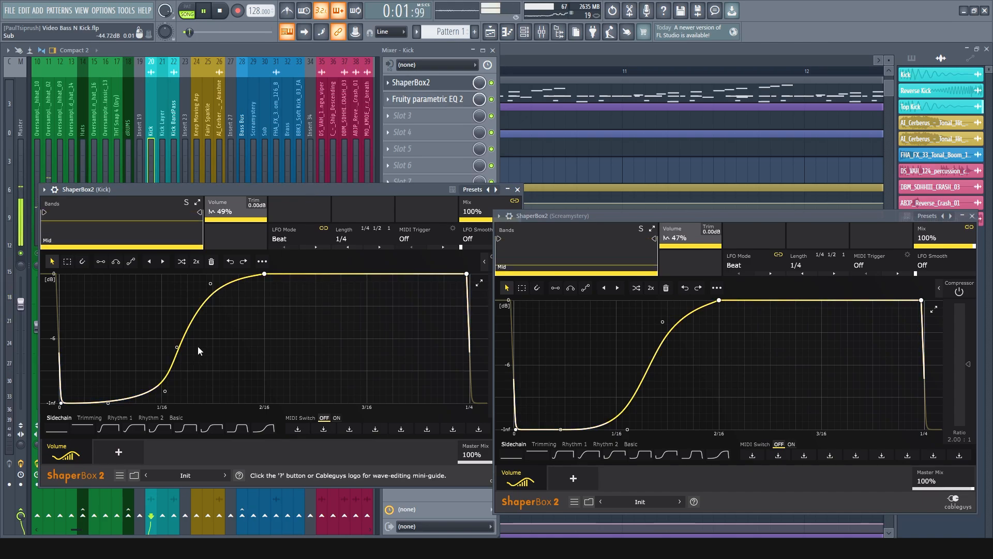
key("space")
key("space")
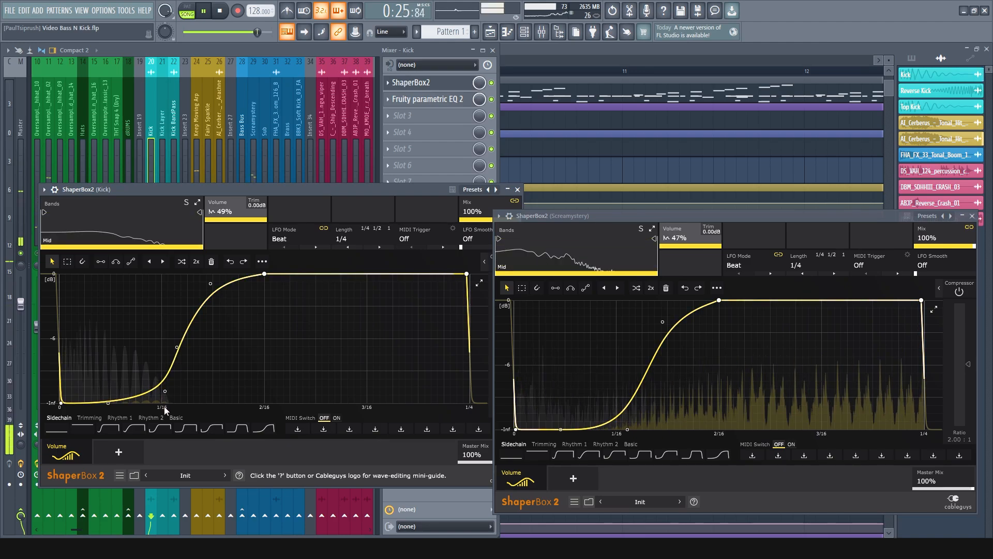
key("space")
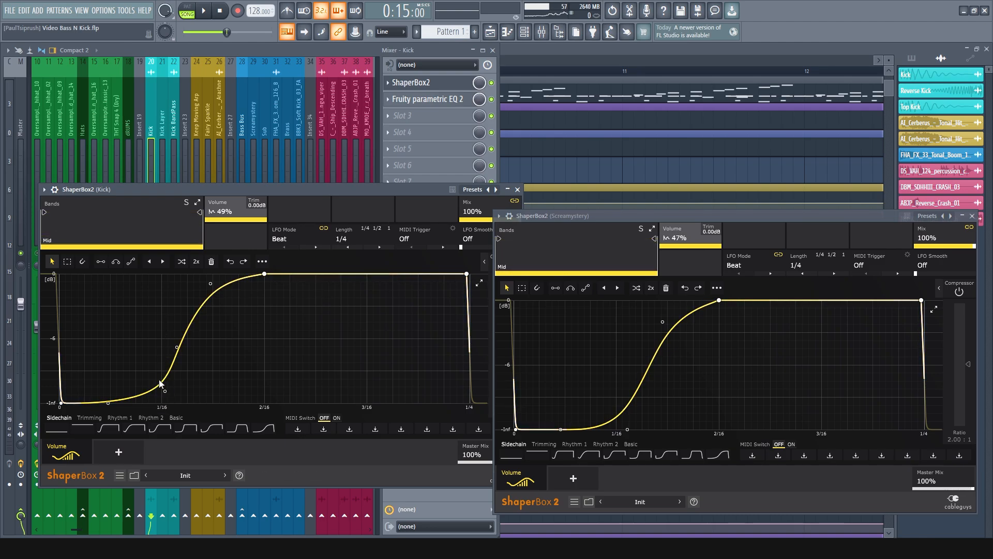
Zoom into the Kick clips on Track 1 of the playlist to examine their length and spacing
key("F5")
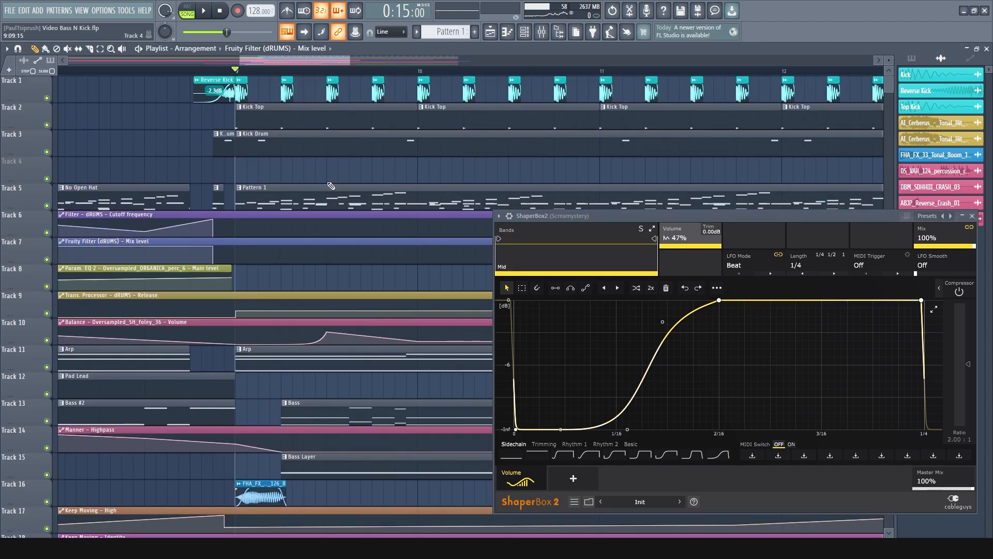
scroll(255, 97, "up", 8)
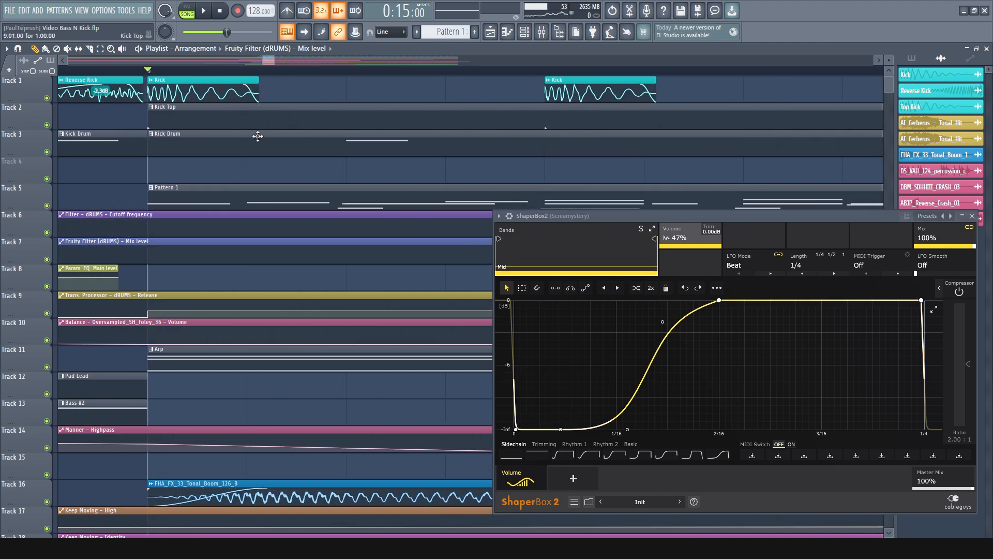
scroll(218, 176, "down", 3)
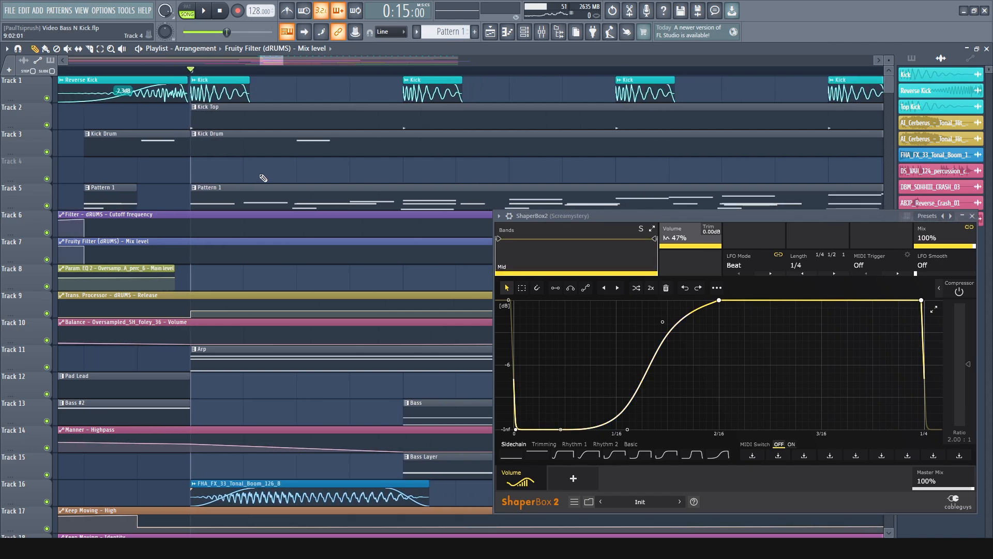
scroll(225, 108, "up", 4)
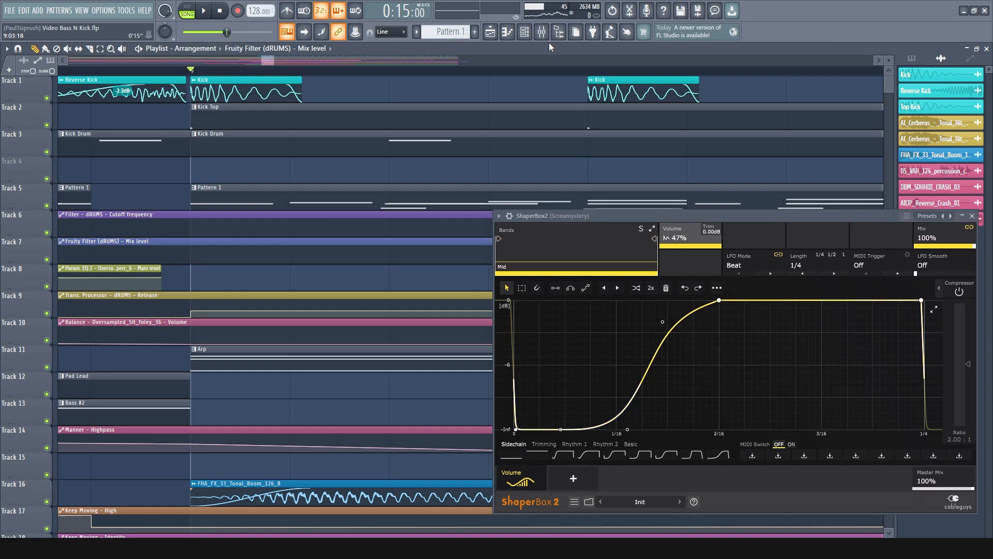
Return to the mixer, compare the Kick's ShaperBox2 volume curve with Screamystery's, and close the Kick's plugin
left_click(541, 32)
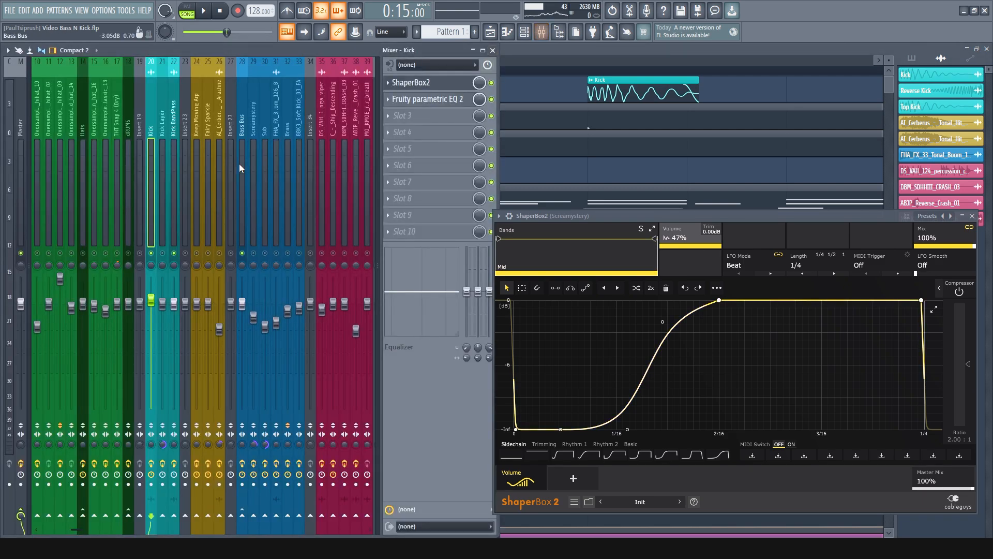
left_click(434, 84)
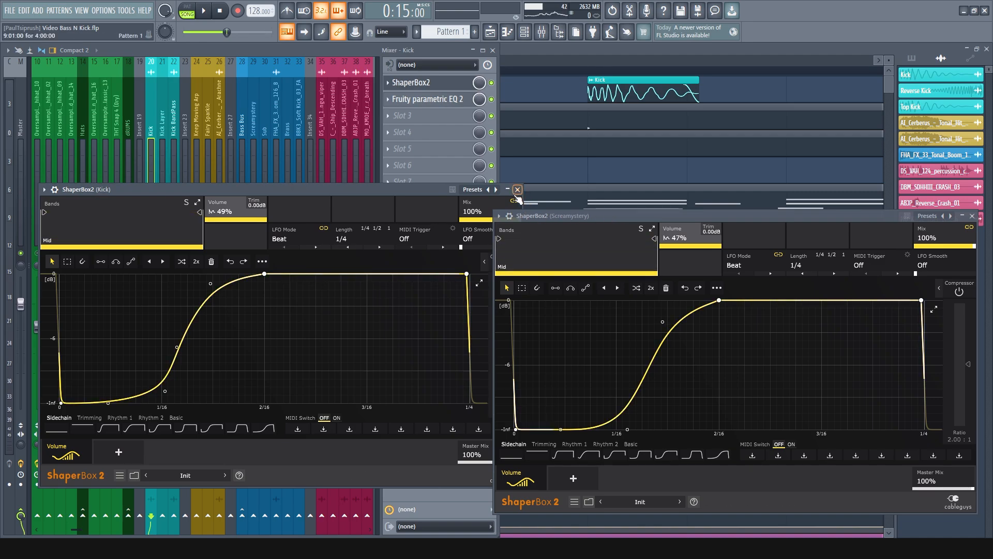
left_click_drag(424, 193, 416, 213)
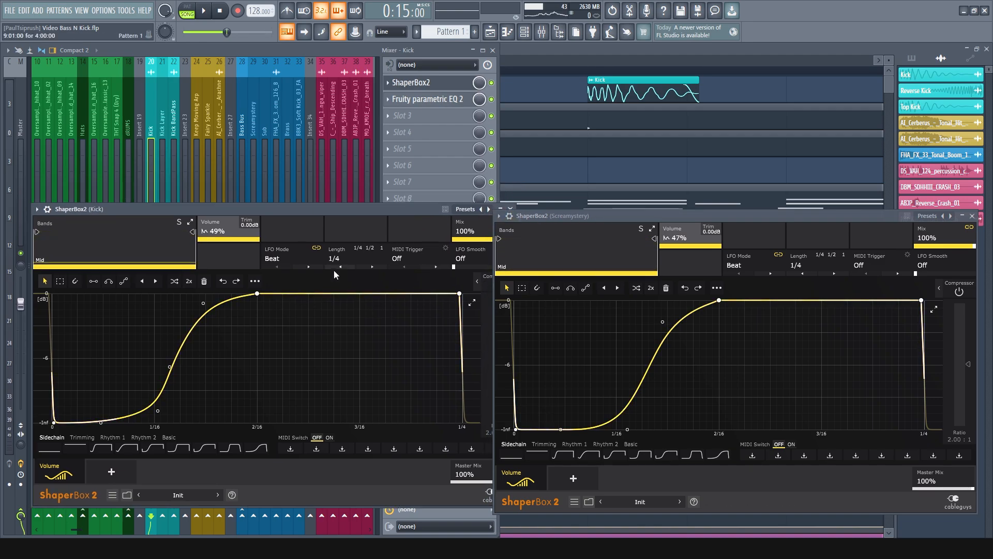
left_click(505, 210)
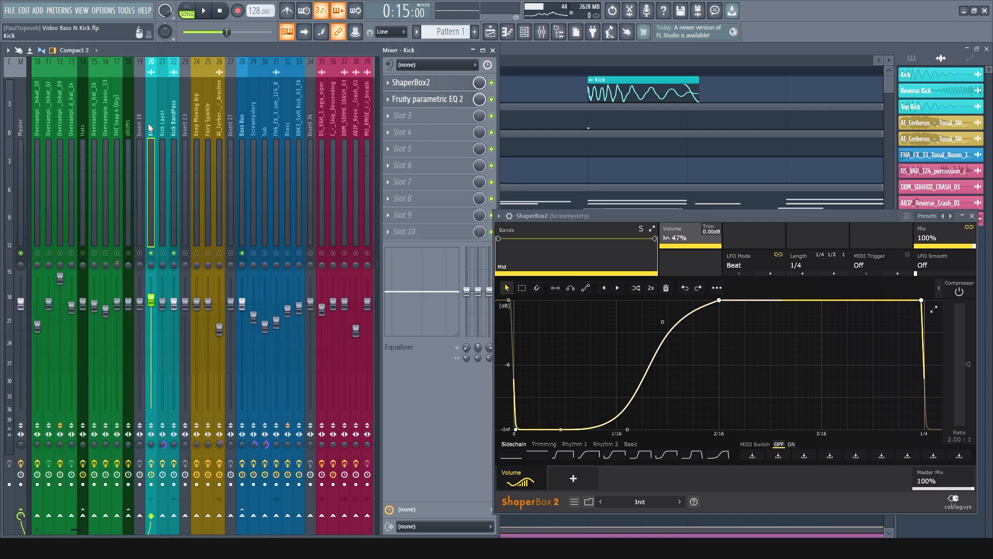
Copy the Kick's ShaperBox2 onto the Screamystery track as a second instance and remove that copy
left_click(392, 83)
left_click_drag(408, 143, 257, 129)
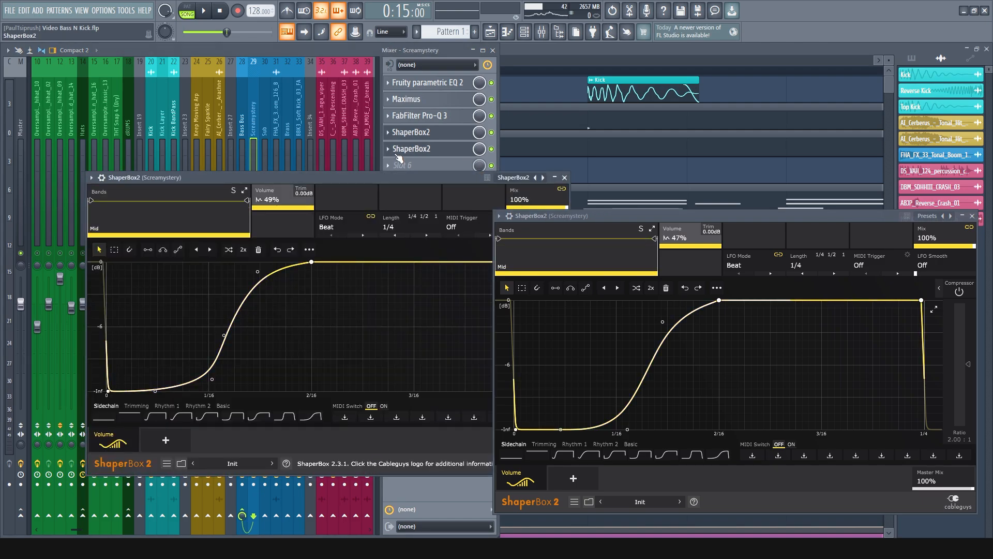
right_click(397, 152)
left_click(405, 173)
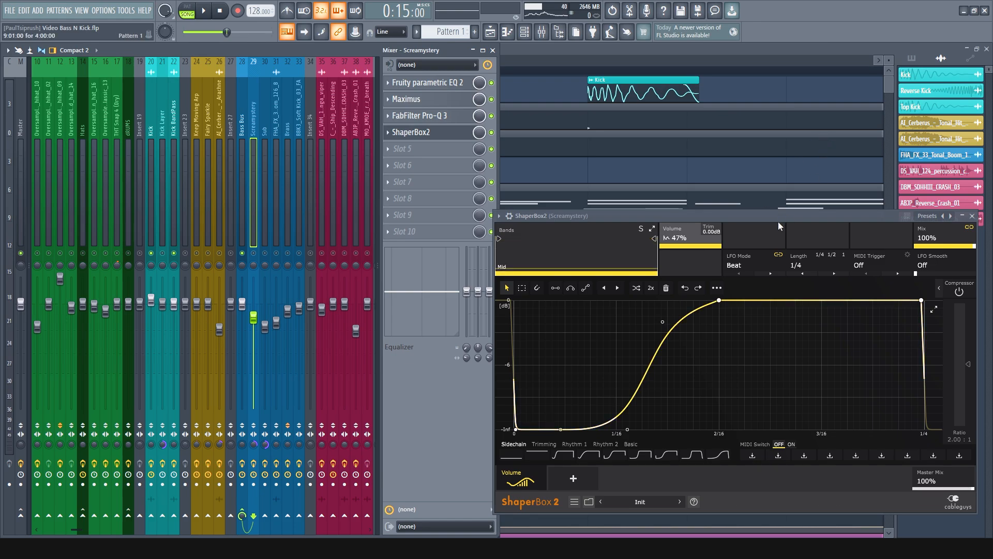
Play the song and bypass then re-enable Screamystery's ShaperBox2 to compare the bass with and without sidechaining
key("space")
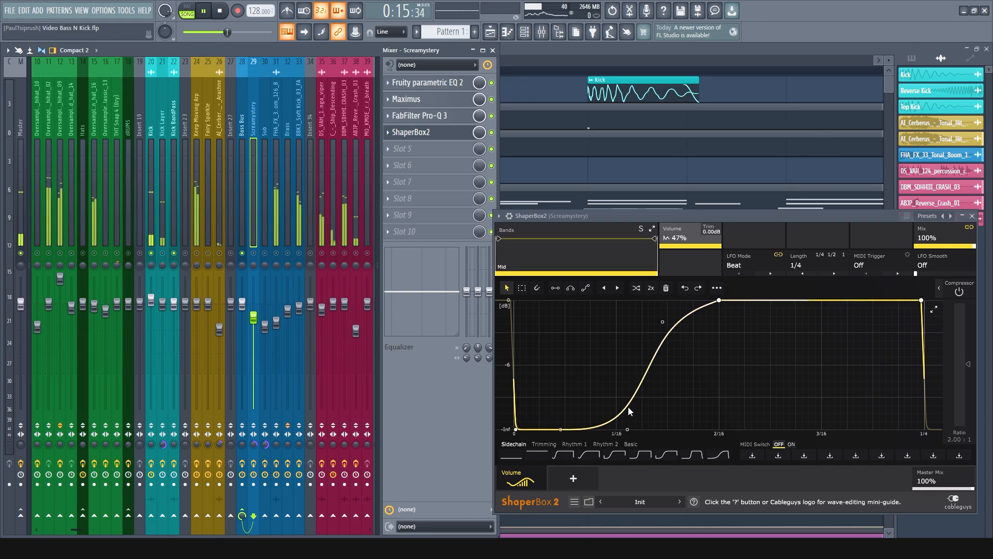
left_click(151, 126)
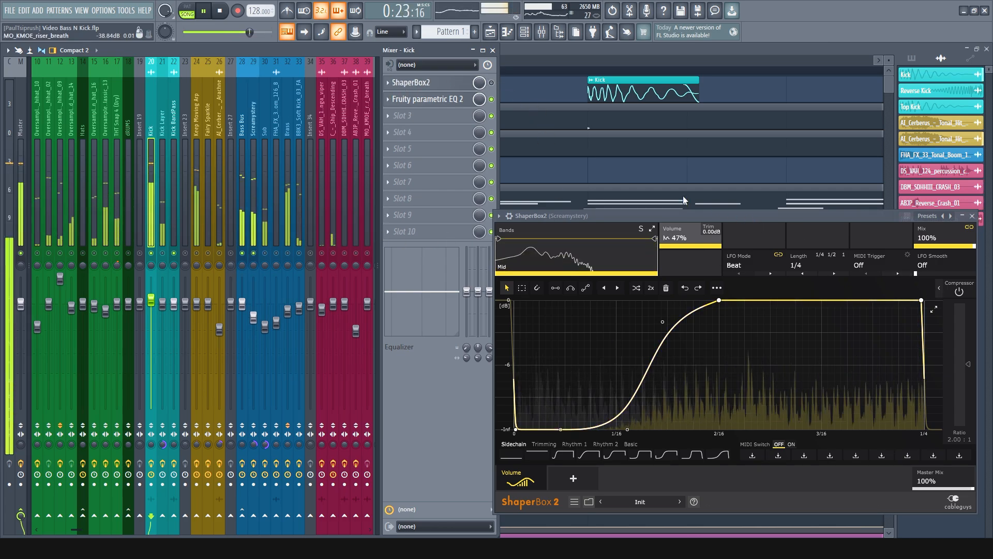
left_click_drag(756, 219, 647, 181)
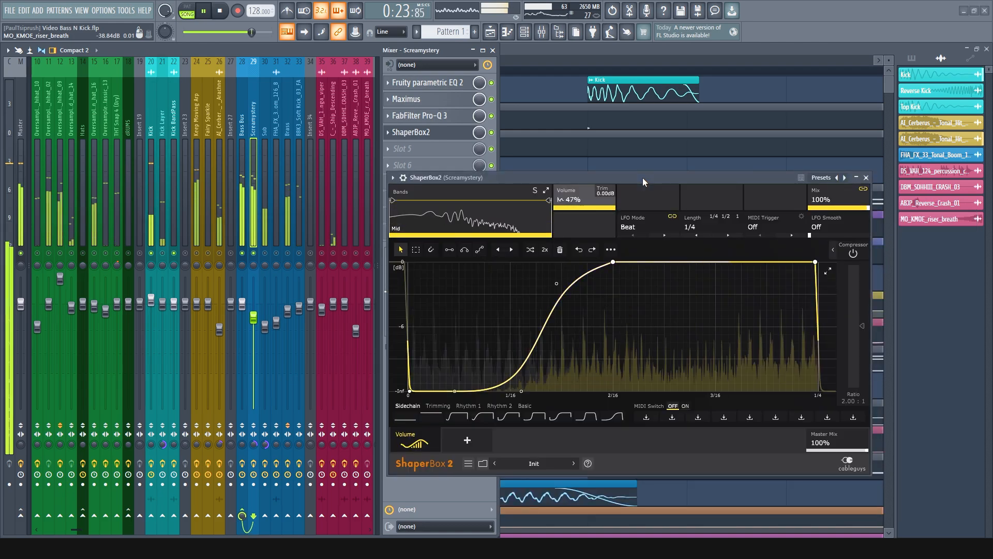
left_click(492, 133)
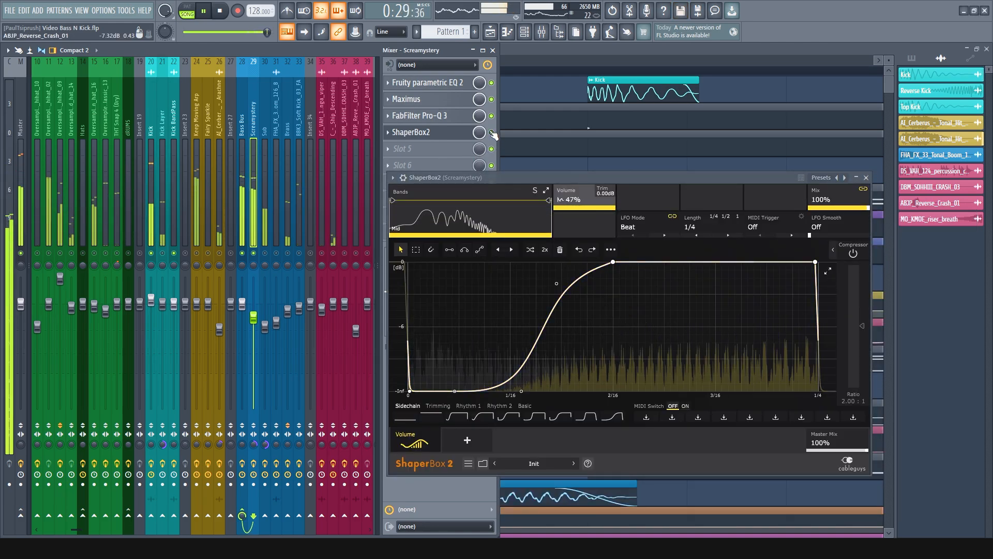
left_click(492, 133)
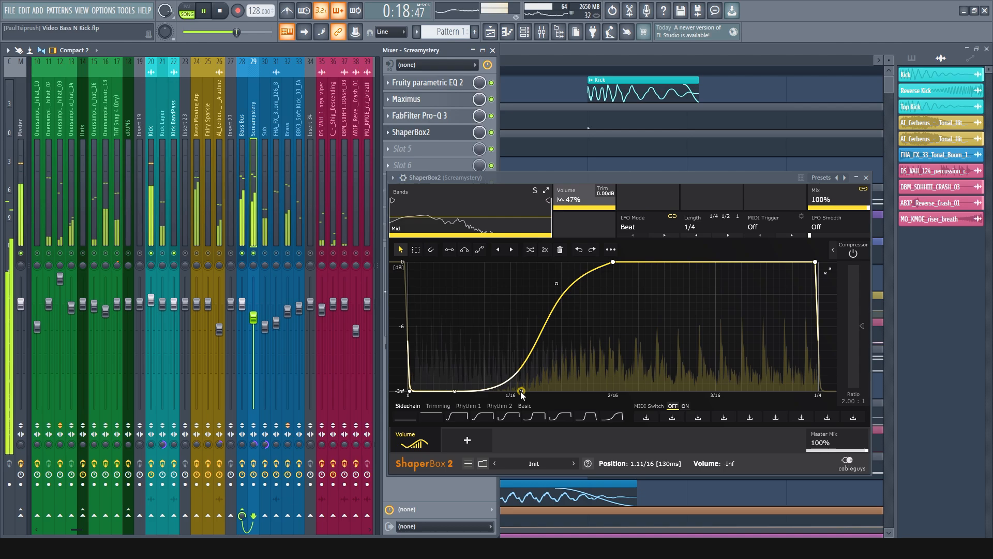
key("space")
Try a faster volume rise on Screamystery by raising the curve's lower bend handle to -3.97 dB at 1.00/16 during playback
left_click_drag(521, 392, 521, 391)
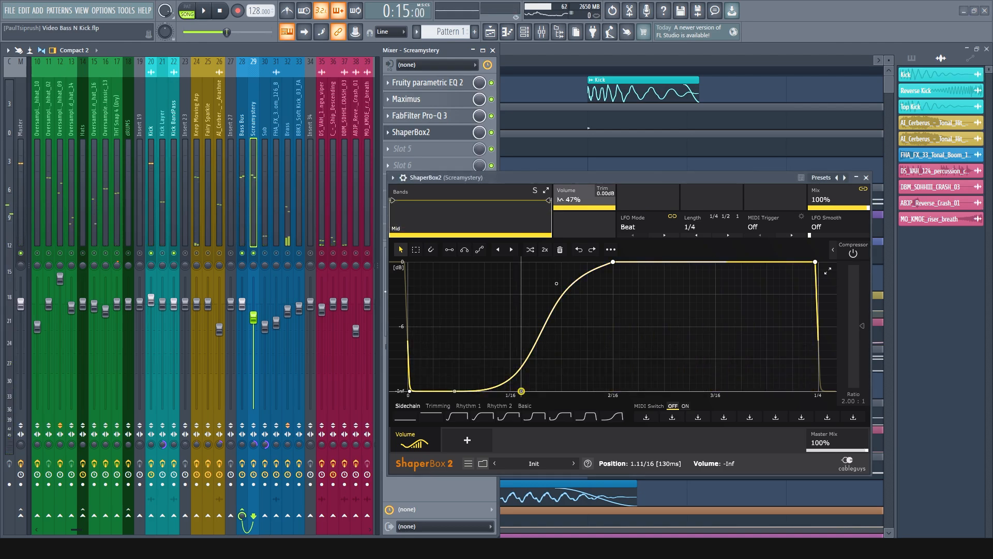
left_click_drag(521, 392, 522, 391)
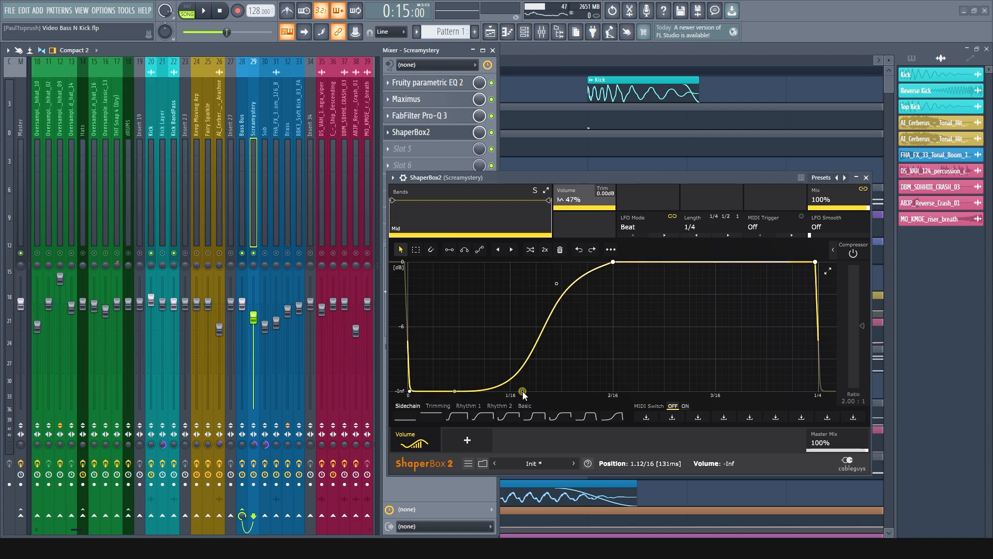
left_click_drag(522, 391, 522, 391)
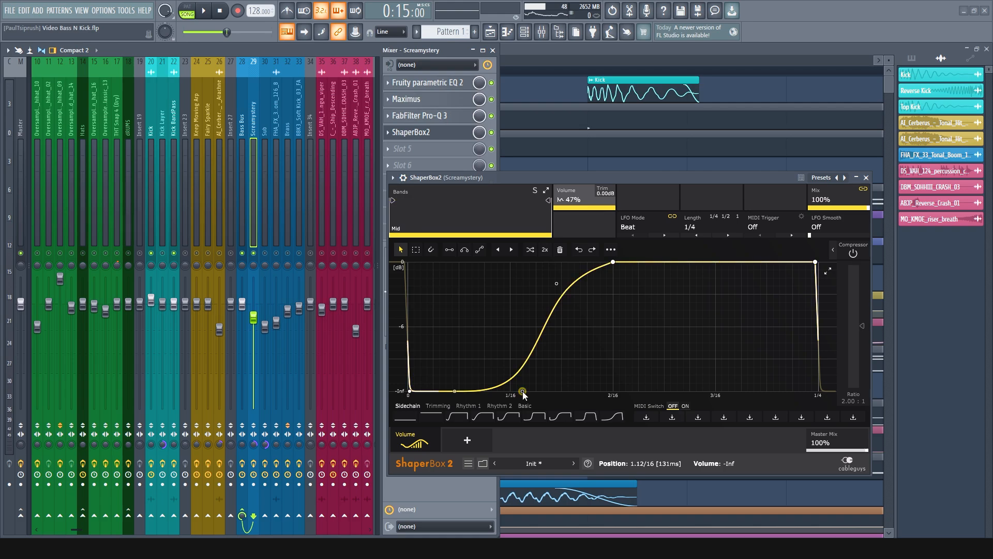
key("space")
left_click_drag(522, 391, 510, 309)
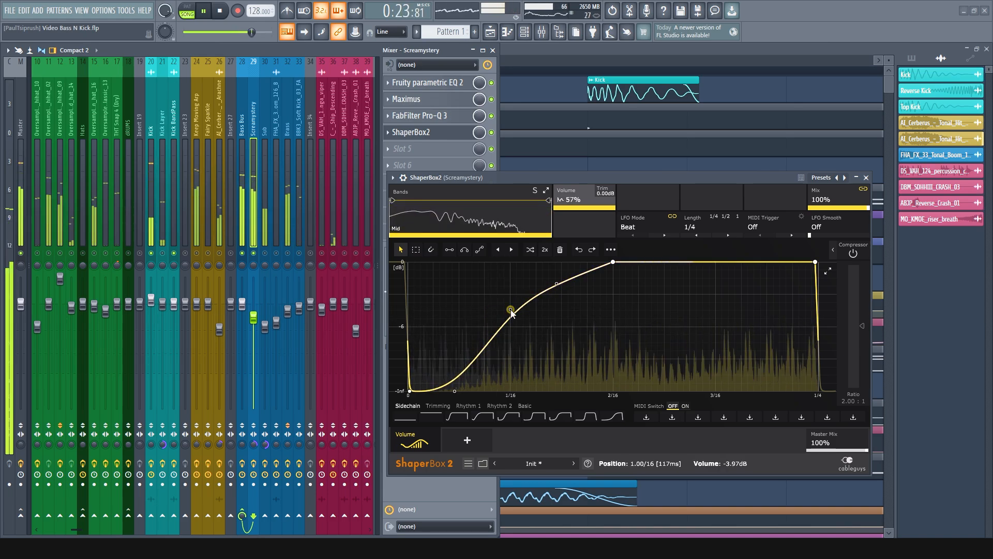
Undo the last mixer change, lower Screamystery's curve handle back near -Inf just past 1/16, and stop playback
key("ctrl+z")
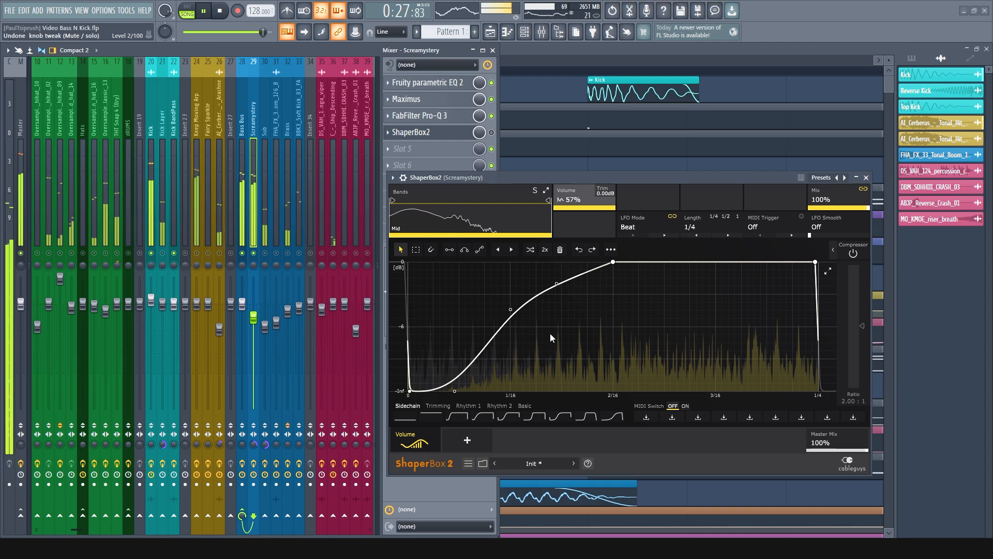
left_click_drag(511, 309, 516, 386)
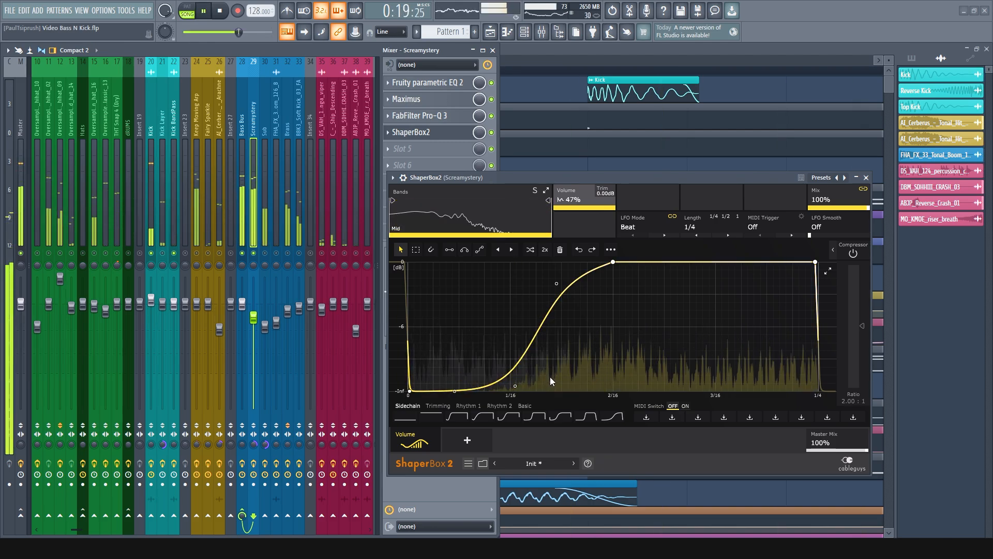
key("space")
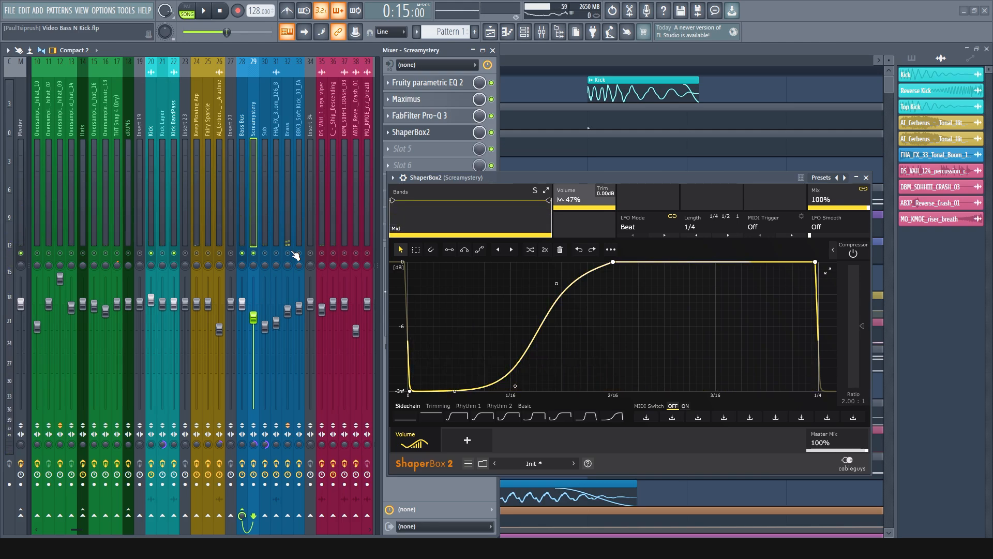
Compare the Sub's ShaperBox2 volume curve side by side with Screamystery's, and close both plugin windows
left_click(265, 134)
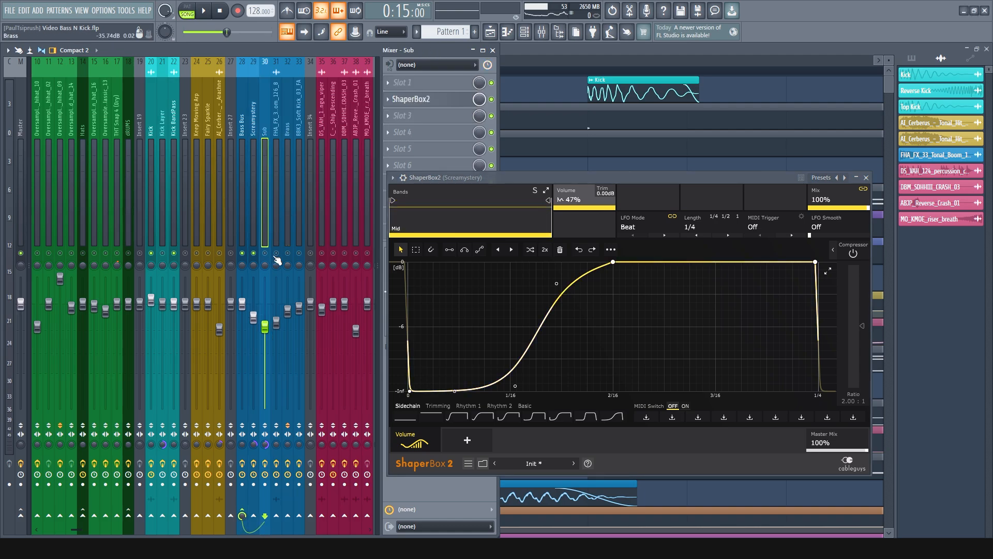
left_click(435, 103)
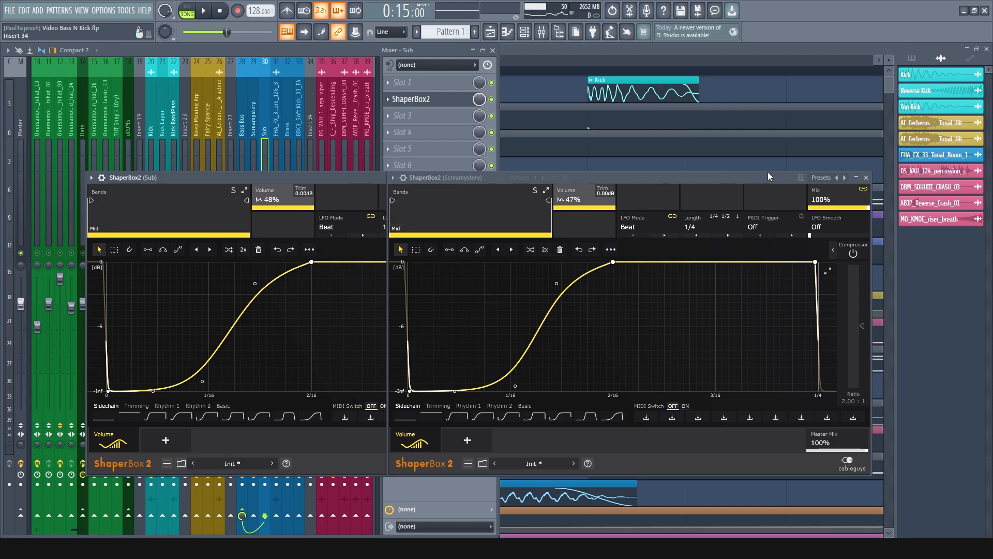
left_click_drag(624, 180, 668, 182)
left_click_drag(349, 184, 328, 197)
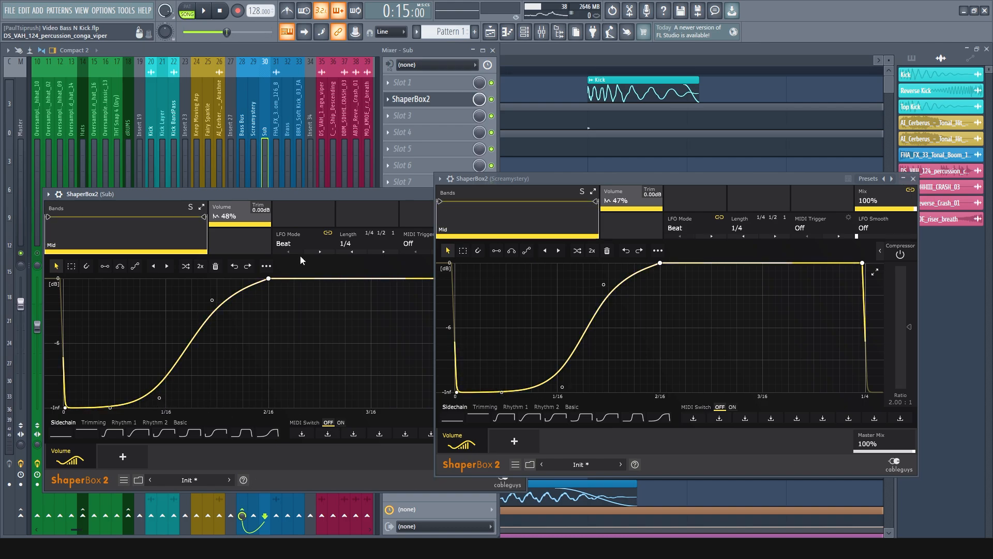
left_click_drag(384, 191, 382, 179)
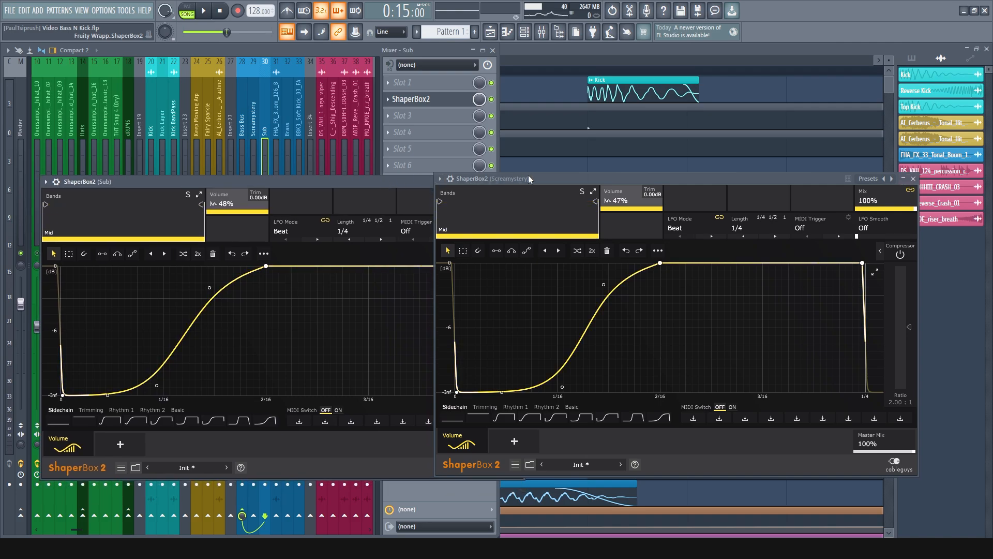
left_click(913, 179)
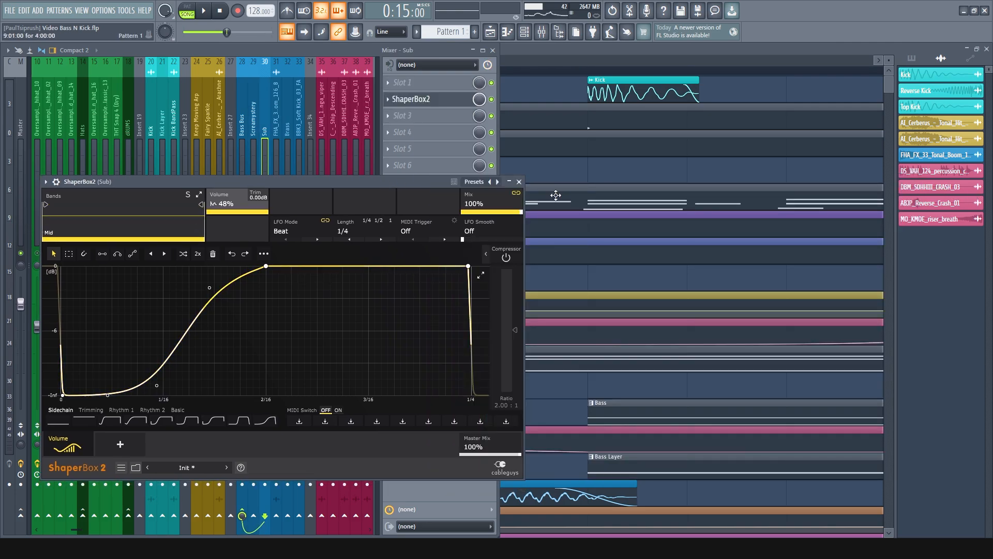
left_click(523, 183)
Switch between the Kick and Screamystery mixer tracks to compare their effect chains
left_click(150, 125)
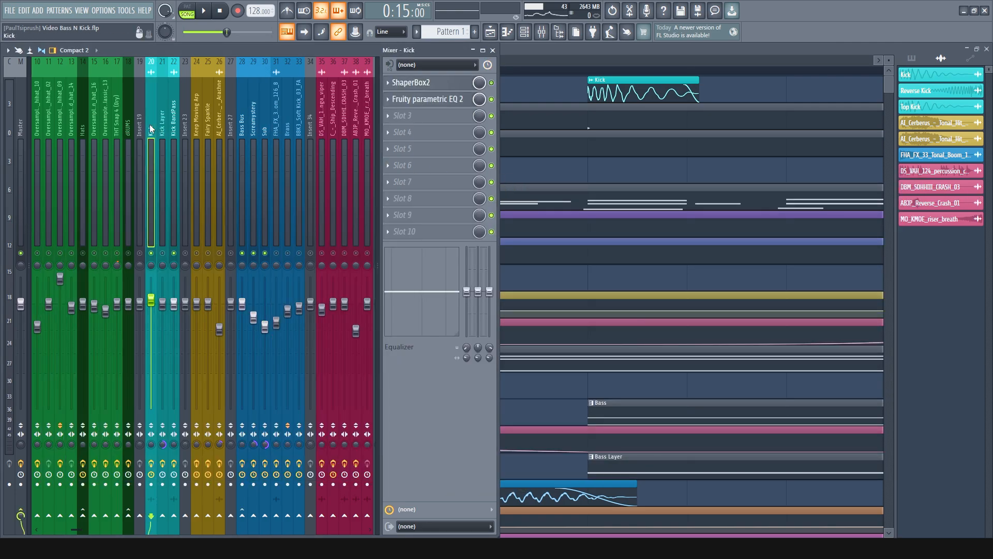
left_click(254, 124)
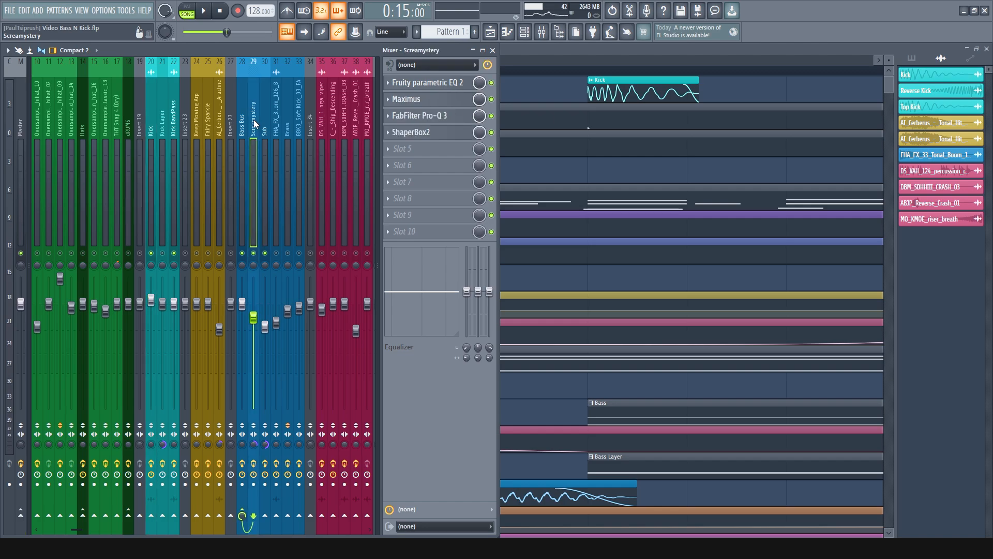
left_click(150, 130)
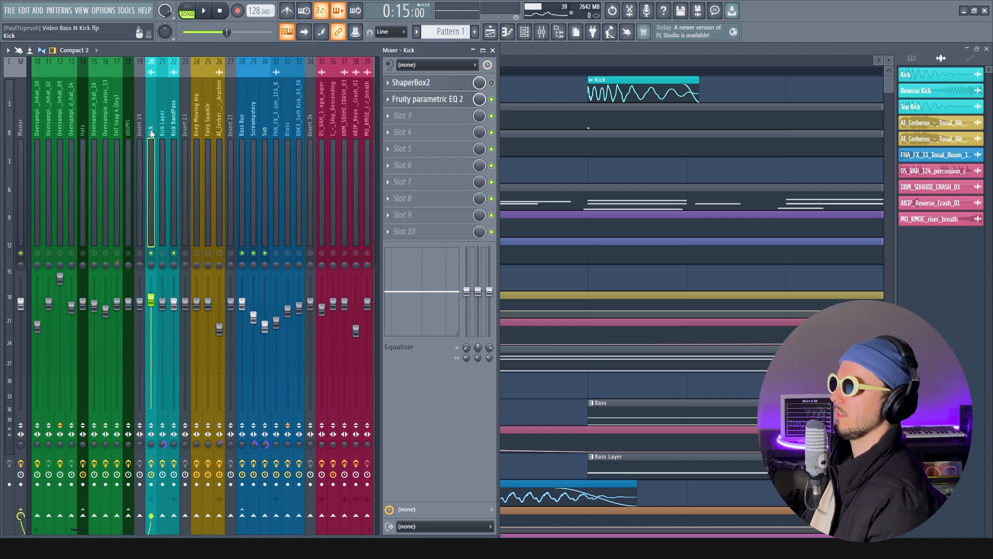
Try a 1.07 kHz low split and a 16.6 kHz high split in the Sub's ShaperBox2, resetting each to Off before closing it
left_click(265, 123)
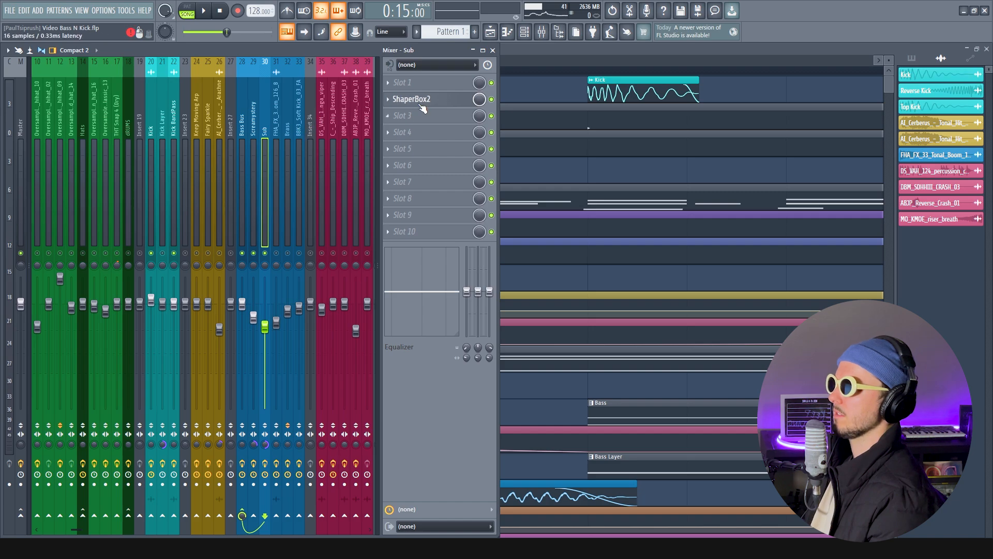
left_click(421, 103)
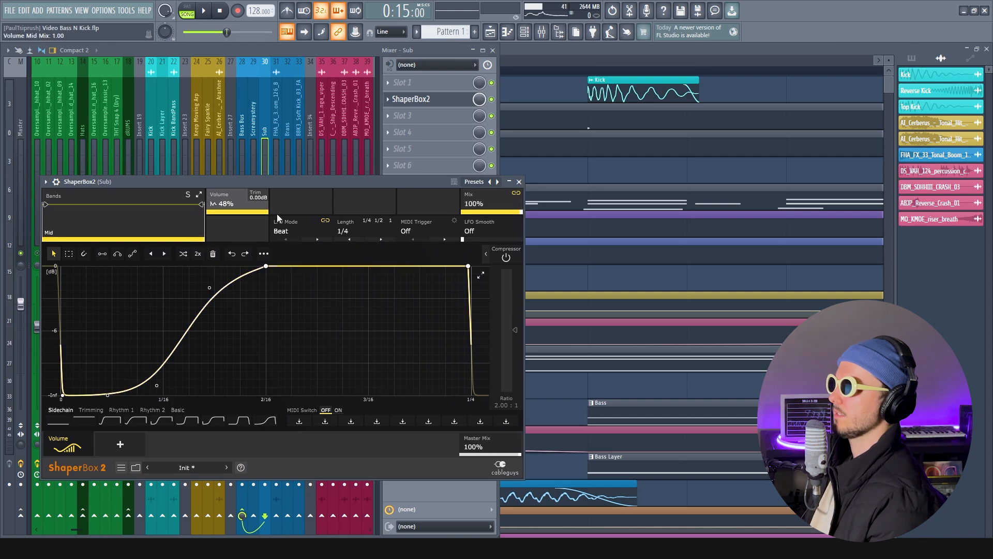
mouse_move(204, 211)
left_mouse_down()
mouse_move(147, 211)
mouse_move(205, 211)
left_mouse_up()
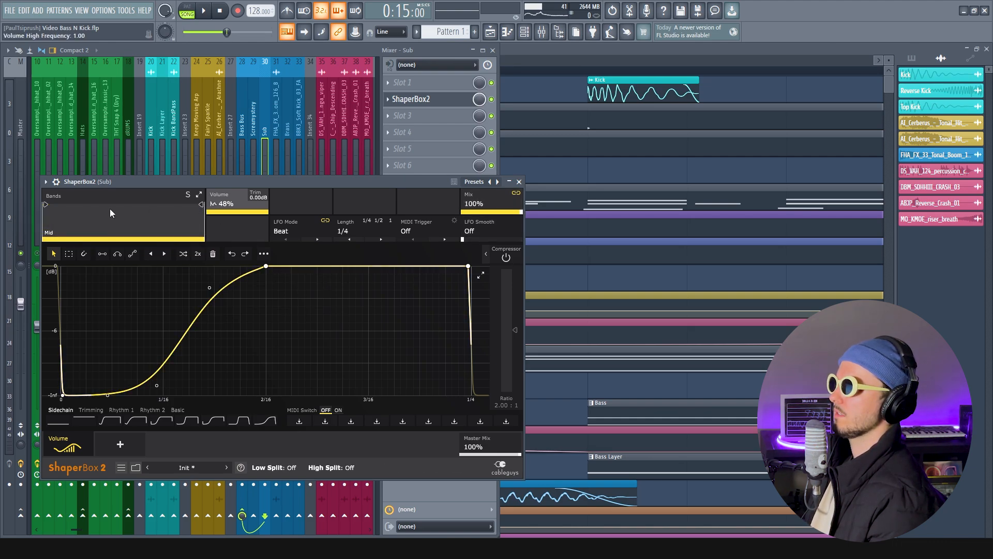
left_click_drag(139, 180, 206, 180)
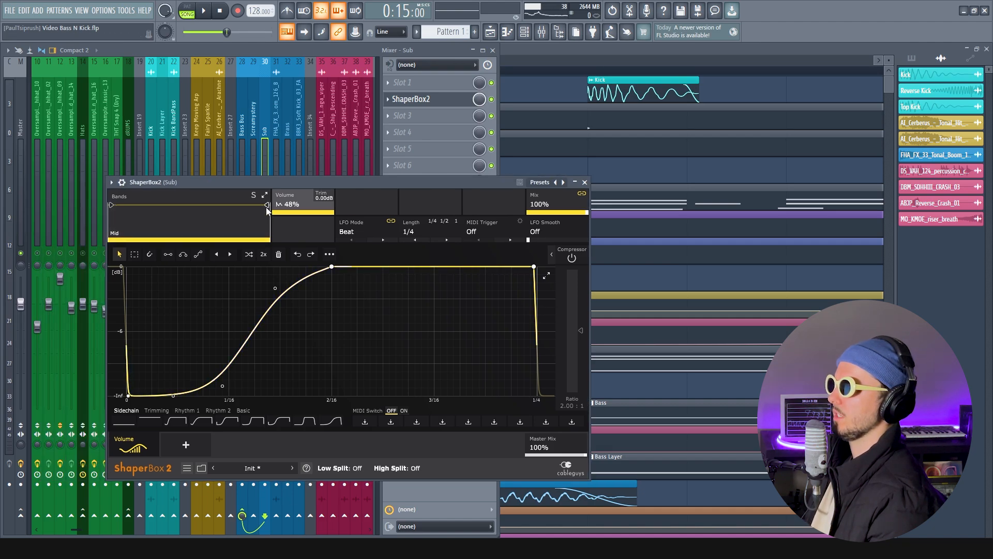
left_click_drag(268, 210, 203, 210)
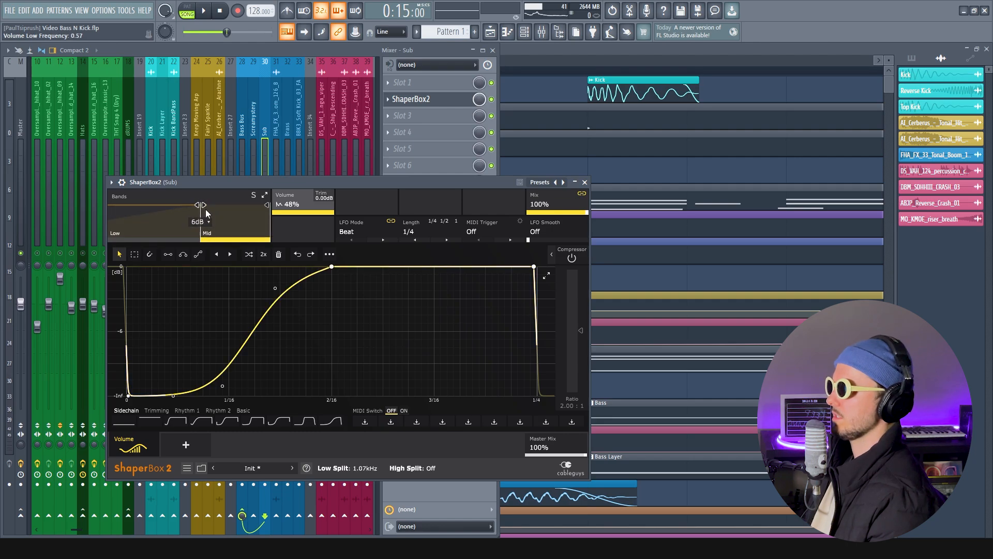
left_click_drag(201, 205, 108, 209)
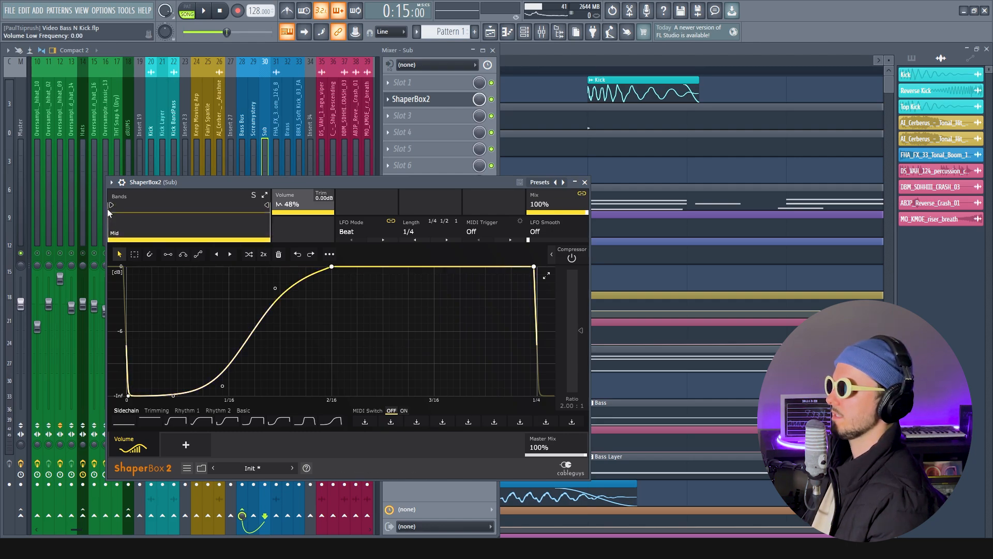
mouse_move(264, 213)
left_mouse_down()
mouse_move(195, 210)
mouse_move(265, 207)
left_mouse_up()
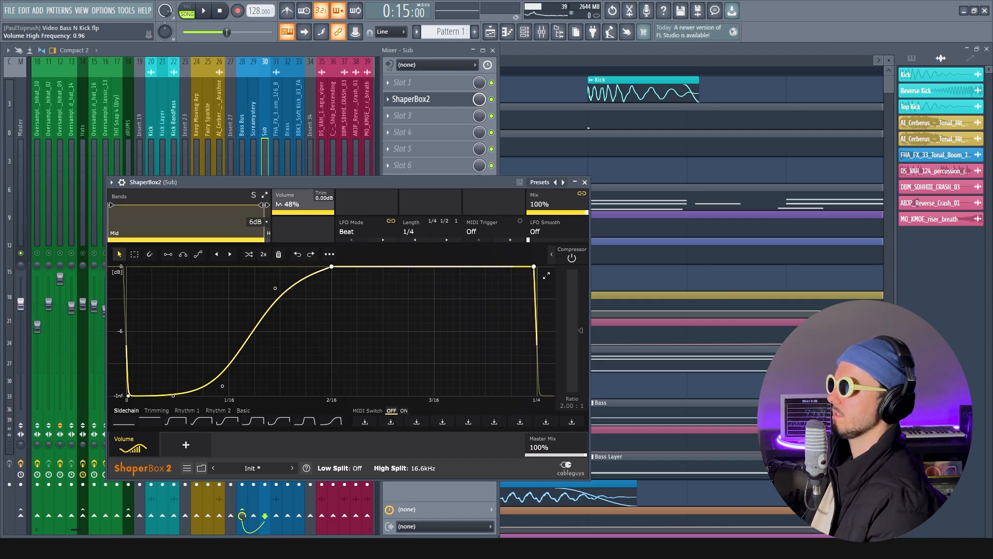
left_click_drag(265, 202, 270, 205)
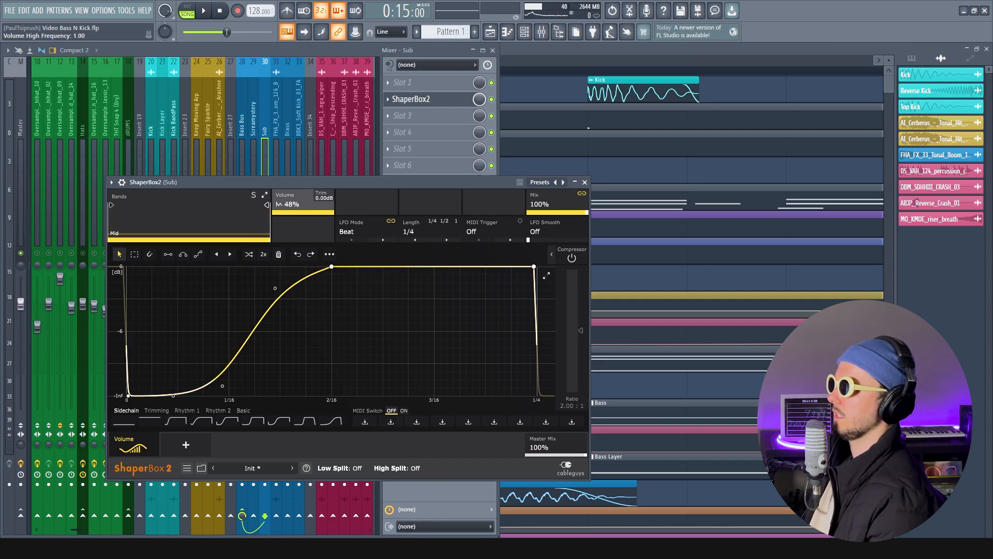
left_click(585, 183)
Play the song with the FHA_FX_33_Tonal_Boom_126_B track selected and briefly open its ShaperBox2
left_click(281, 136)
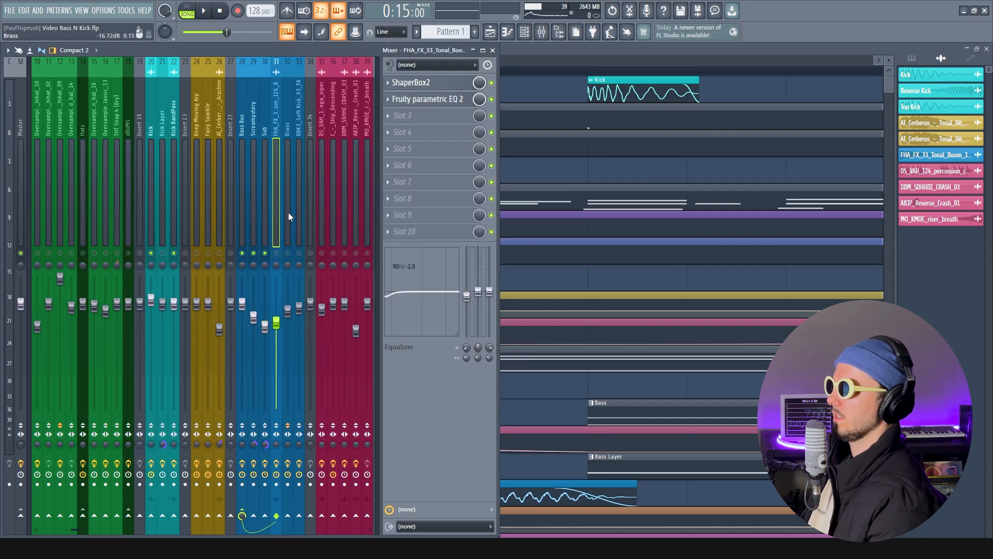
key("space")
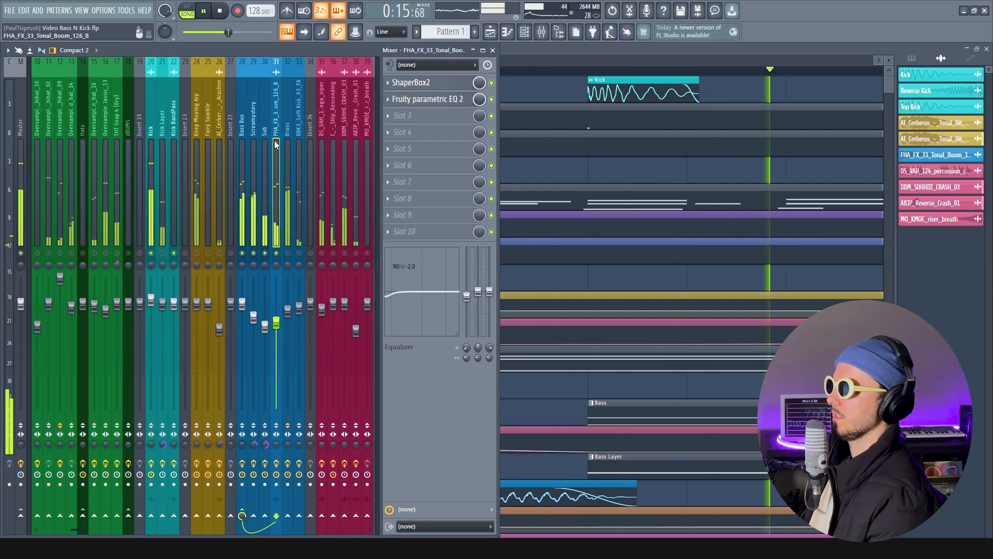
left_click(445, 84)
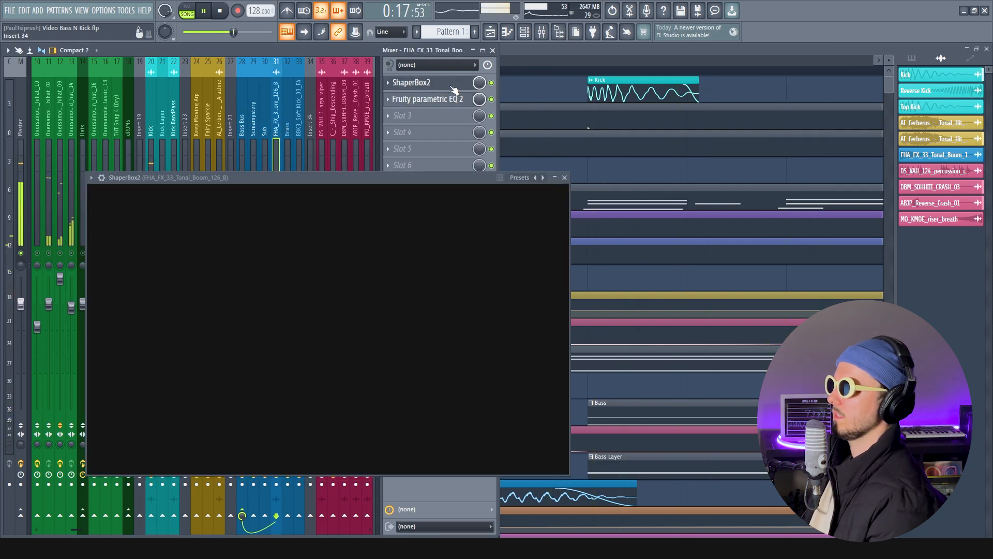
key("space")
key("Escape")
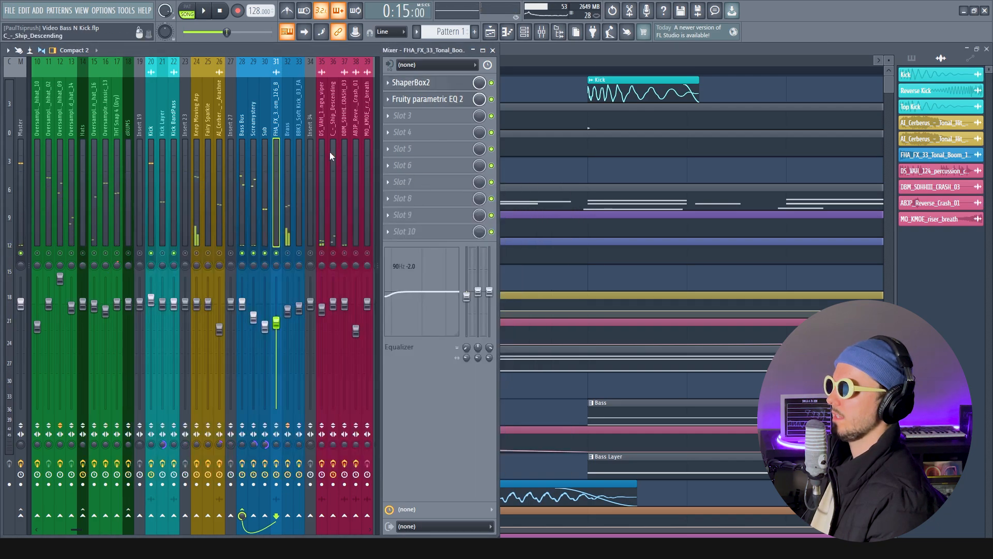
Open the Brass track's ShaperBox2 and reposition its window to examine the mid and high band split
left_click(290, 154)
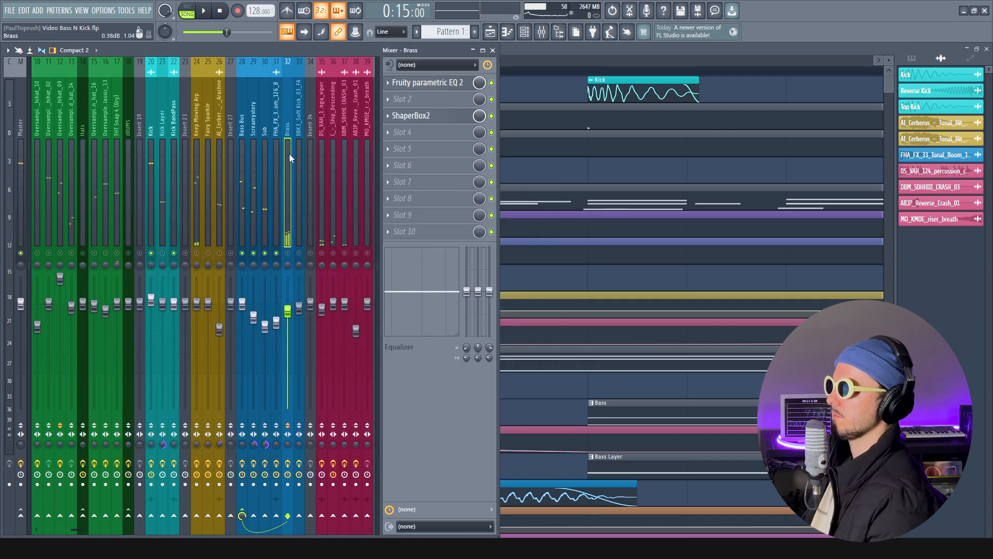
left_click(444, 120)
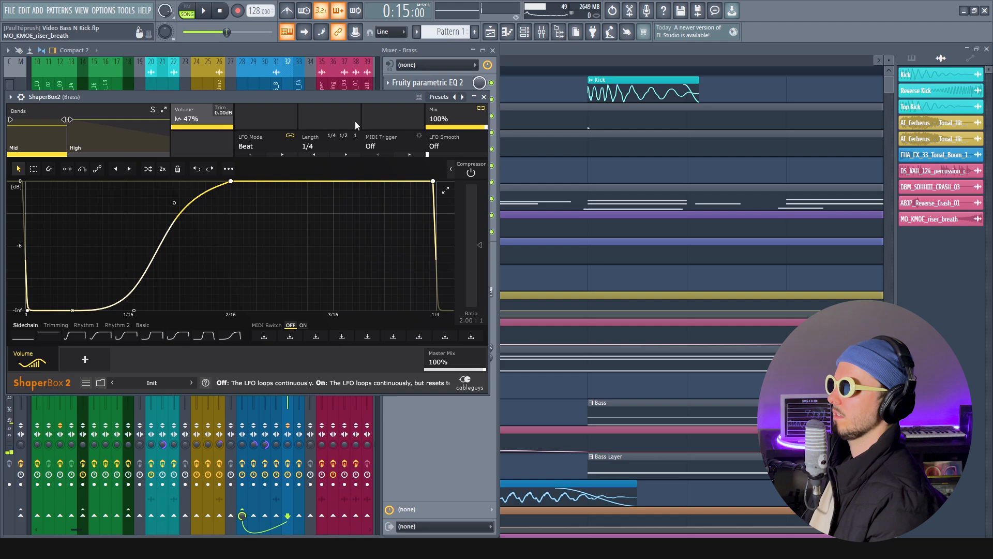
left_click_drag(282, 98, 477, 120)
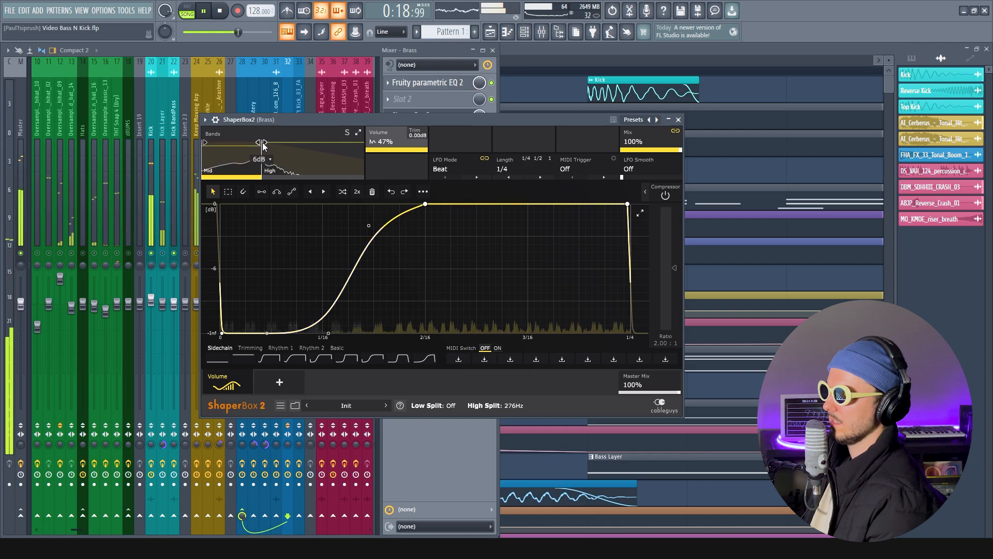
Try the Brass track's ShaperBox2 high split at 270 Hz and at Off, playing the song to compare the sidechain's effect
left_click_drag(261, 148, 261, 148)
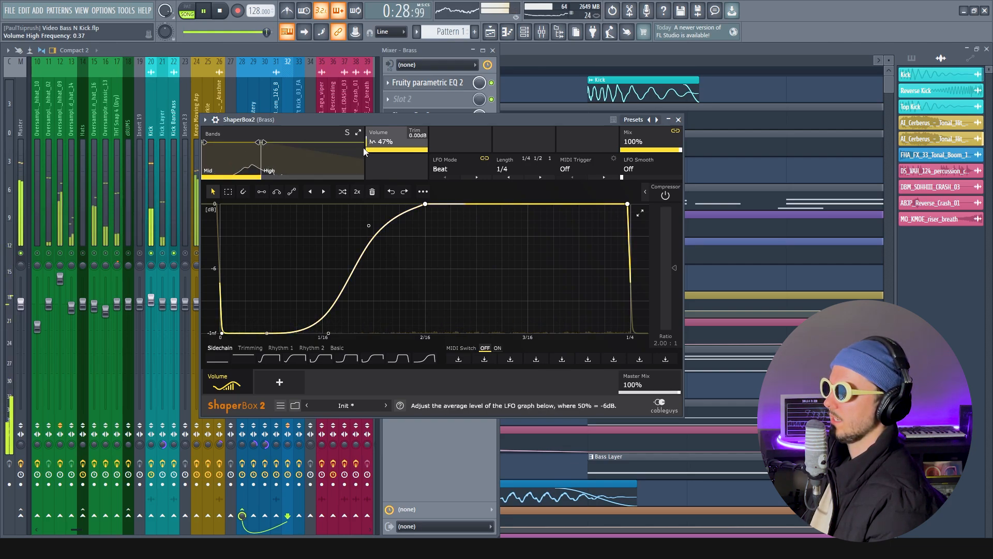
key("space")
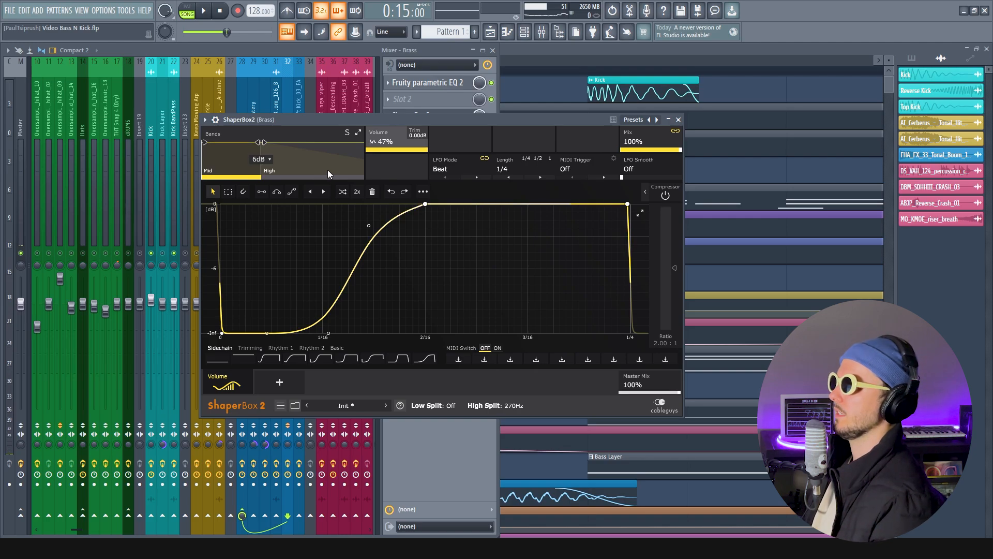
left_click_drag(262, 142, 362, 143)
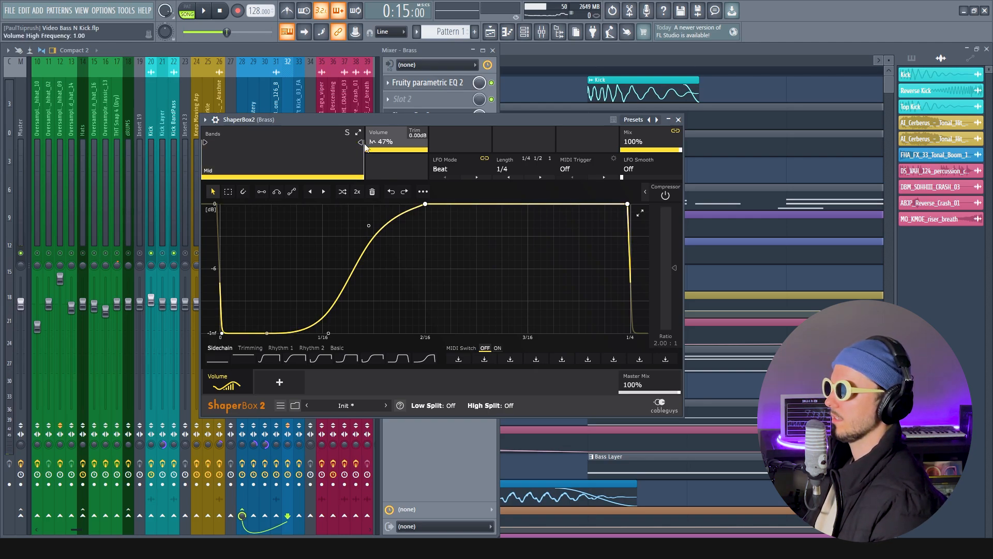
key("space")
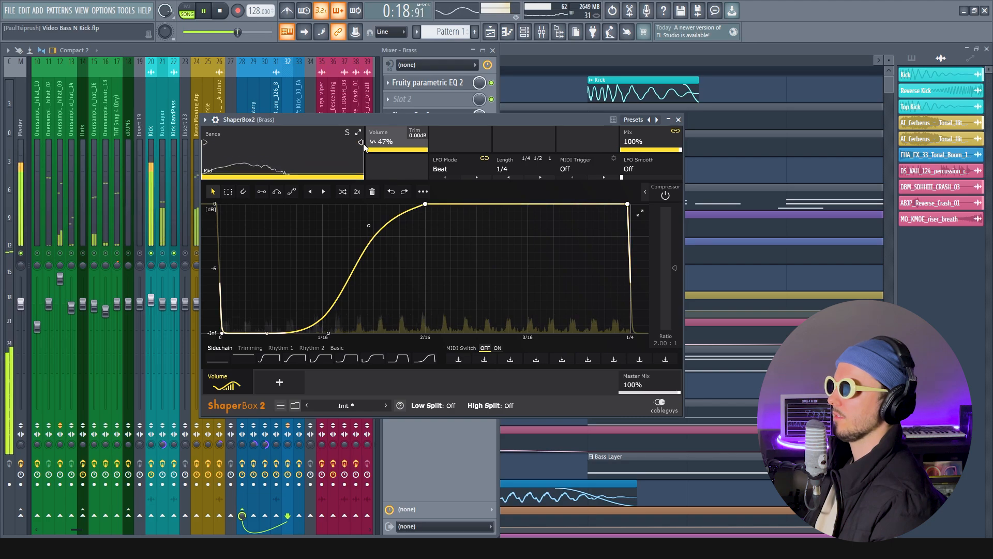
Set the high split in the Brass track's ShaperBox2 to 237 Hz during playback, and close the plugin after stopping the song
left_click_drag(362, 144, 258, 146)
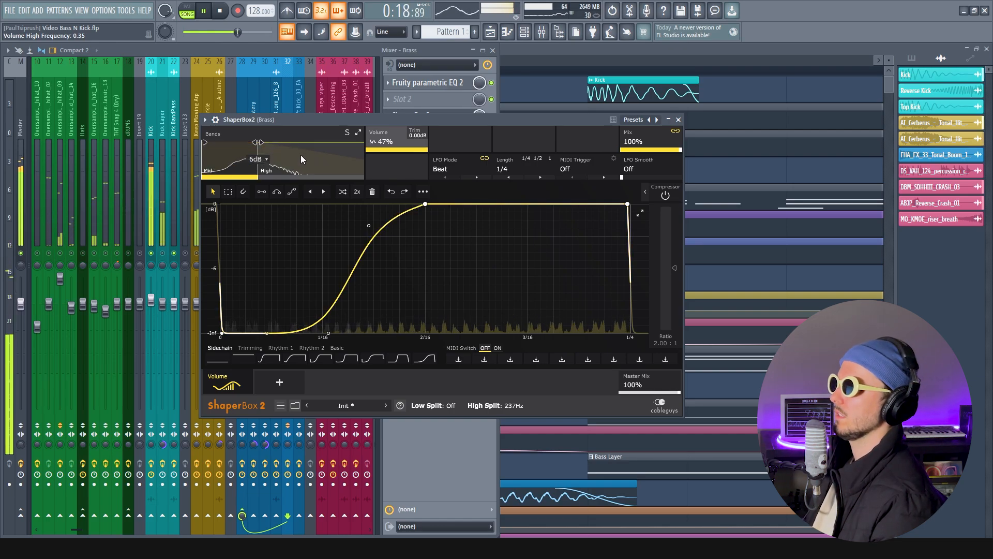
key("space")
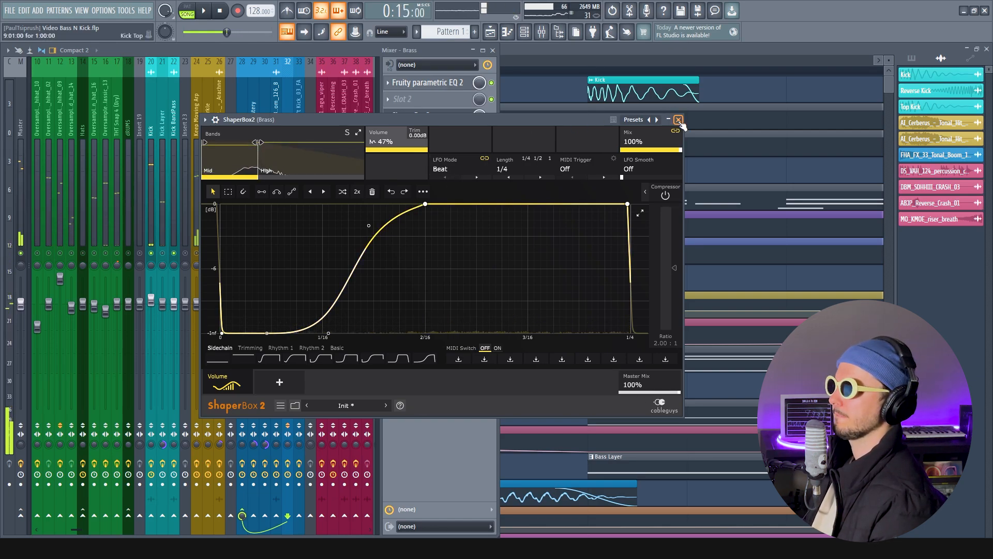
left_click(678, 120)
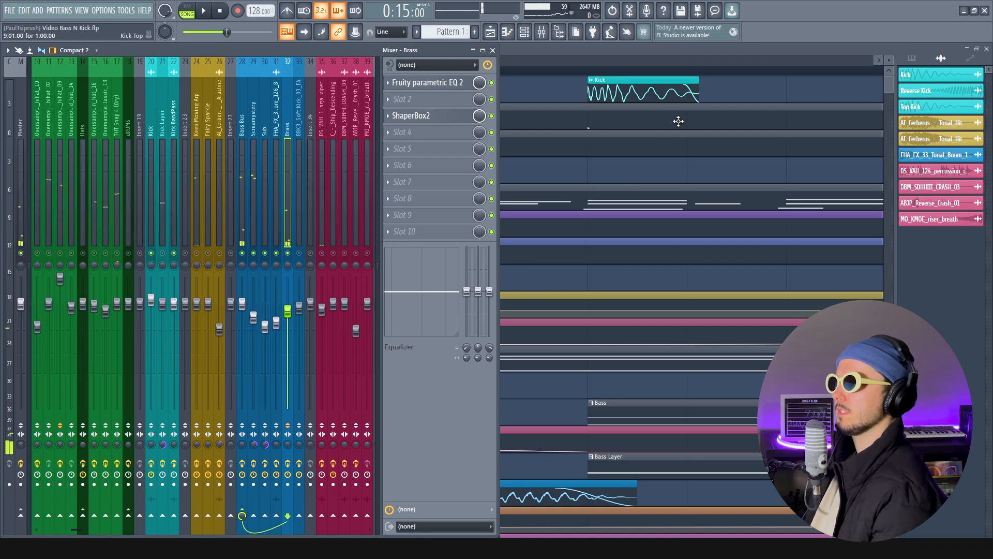